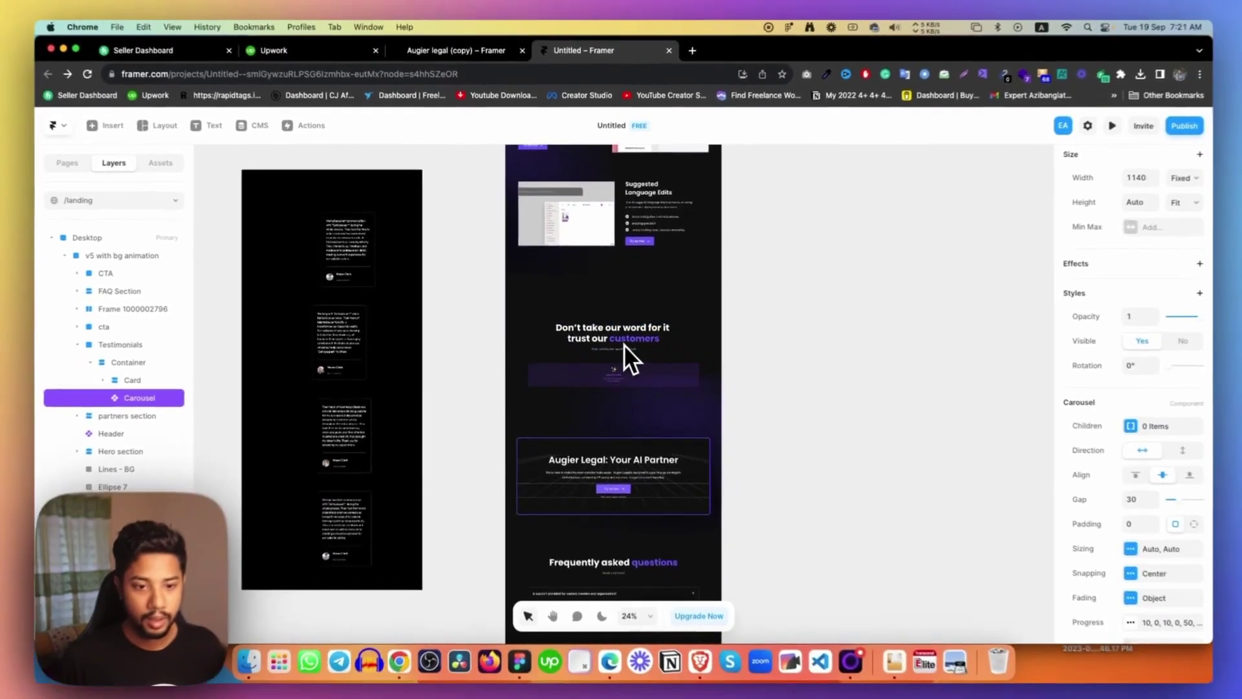
- In the Figma design, expand the Testimonials layers down to the individual testimonial cards
{"action": "scroll", "coordinate": [647, 359], "scroll_direction": "up", "scroll_amount": 2}
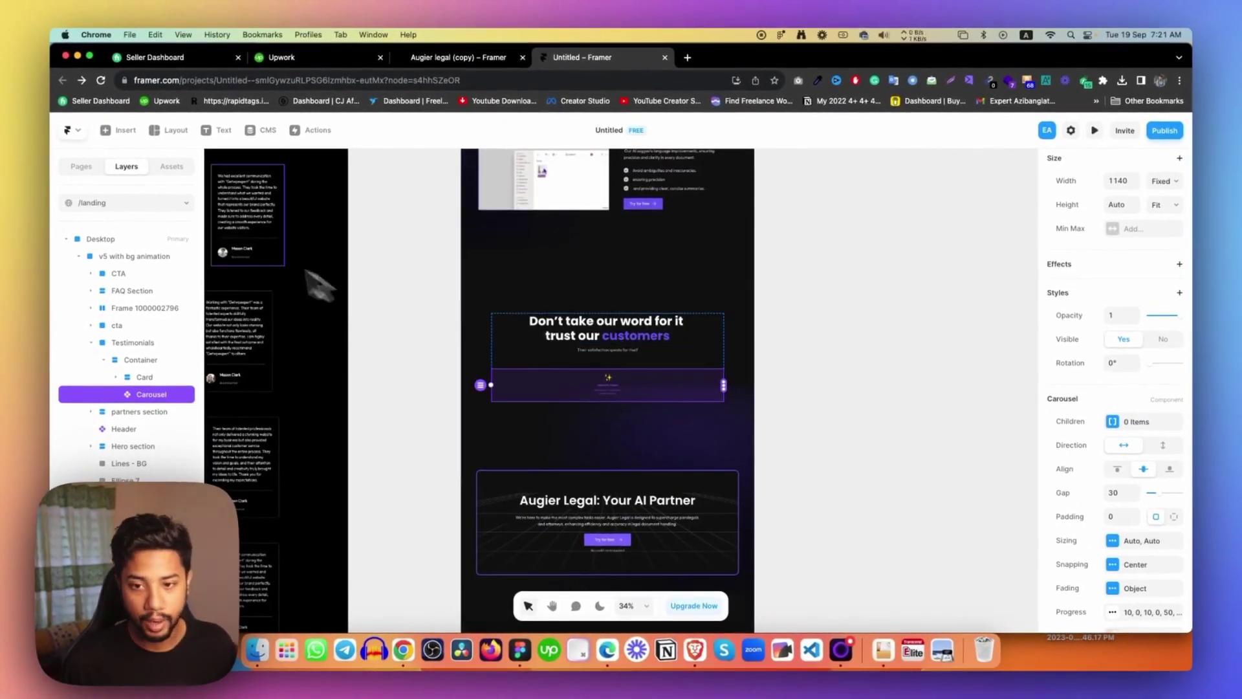
{"action": "left_click", "coordinate": [518, 662]}
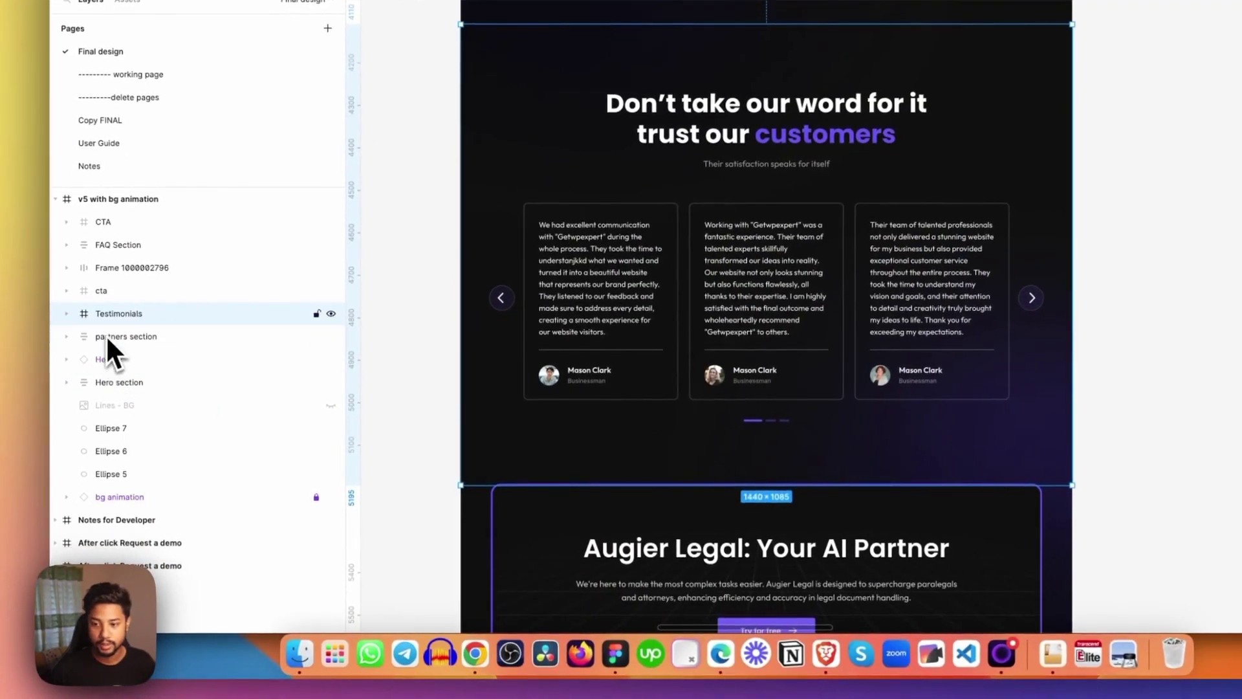
{"action": "left_click", "coordinate": [67, 313]}
{"action": "left_click", "coordinate": [136, 337]}
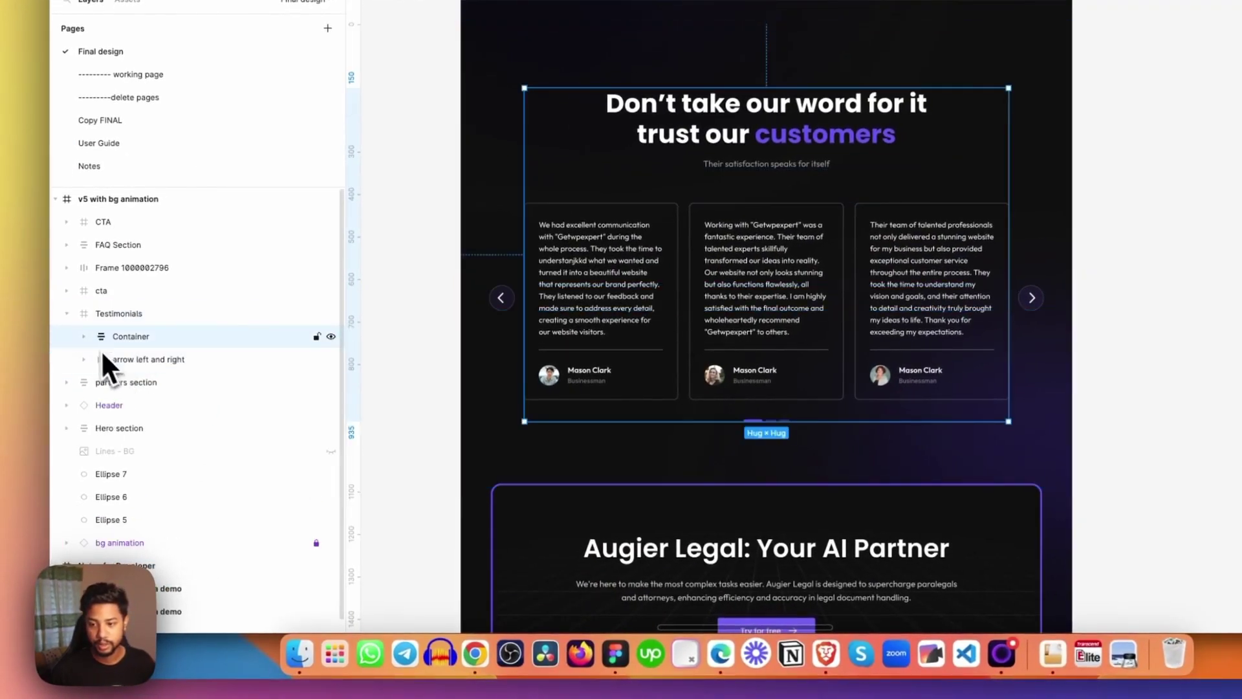
{"action": "left_click", "coordinate": [83, 337]}
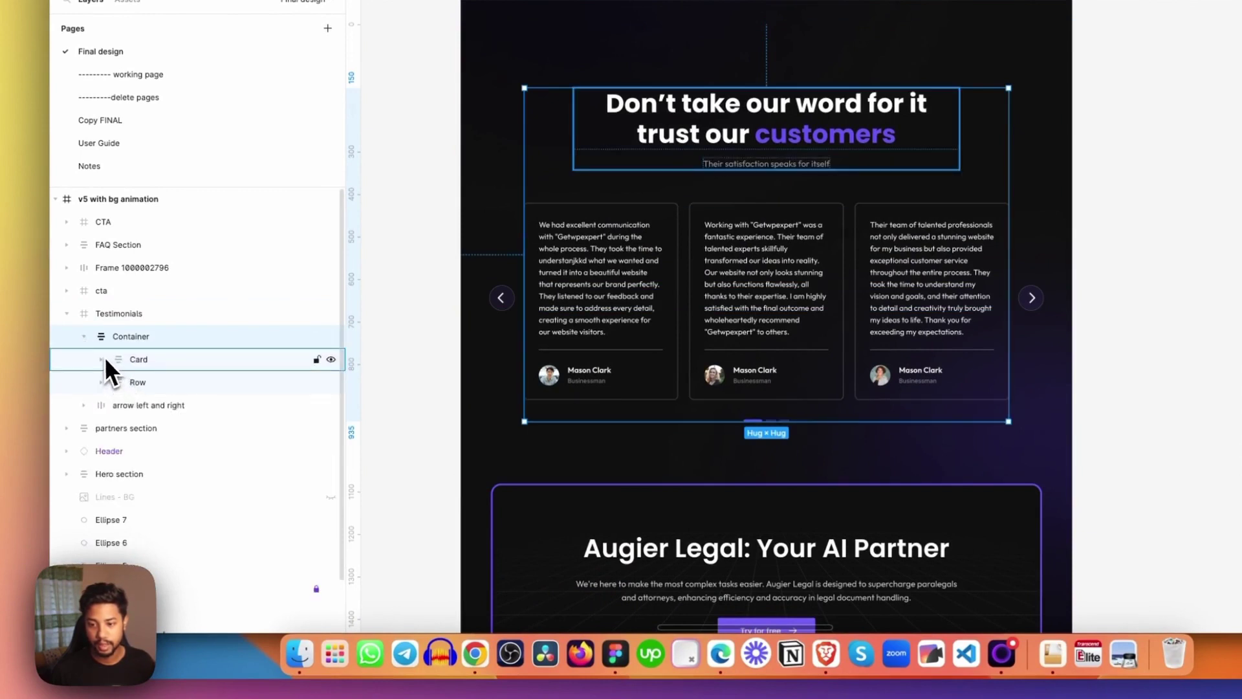
{"action": "left_click", "coordinate": [101, 359]}
{"action": "left_click", "coordinate": [102, 428]}
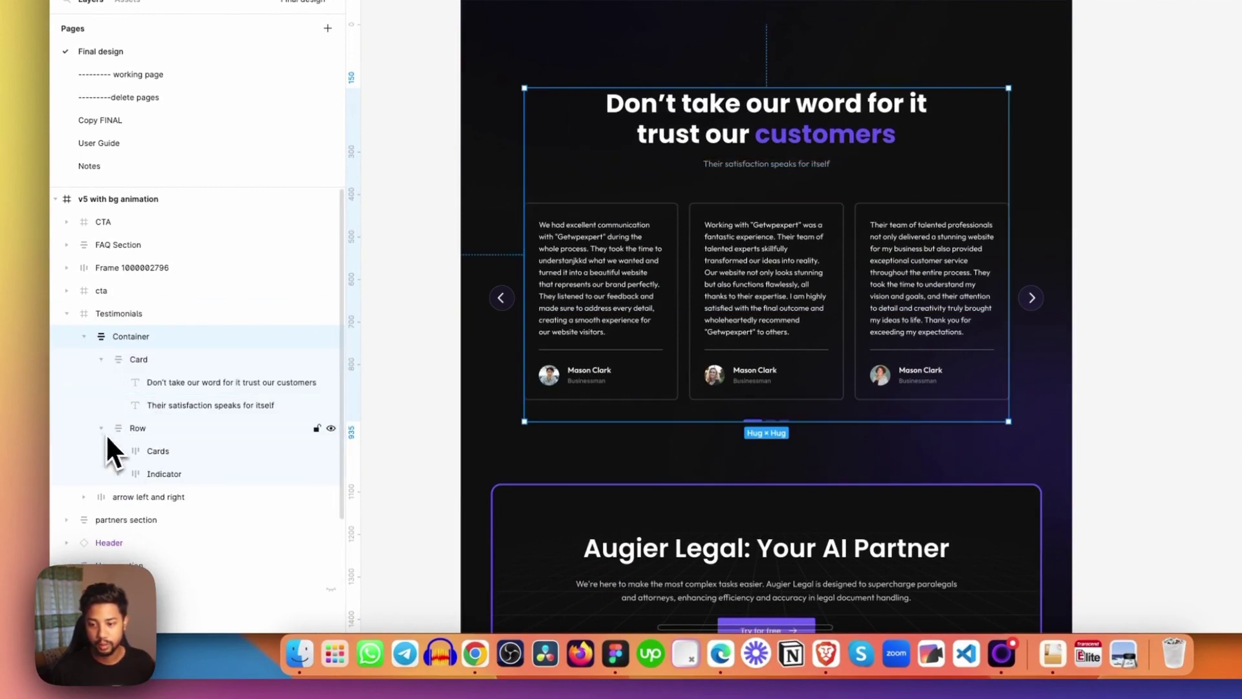
{"action": "left_click", "coordinate": [172, 450]}
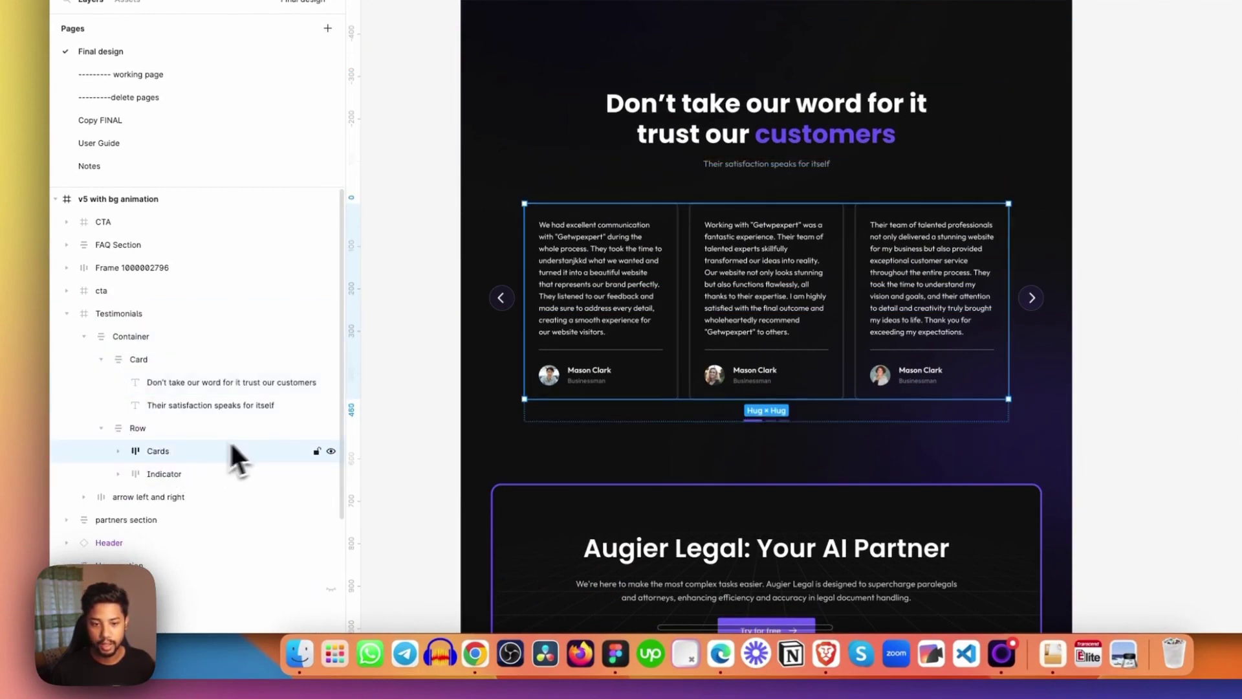
{"action": "left_click", "coordinate": [120, 452]}
{"action": "left_click", "coordinate": [176, 474]}
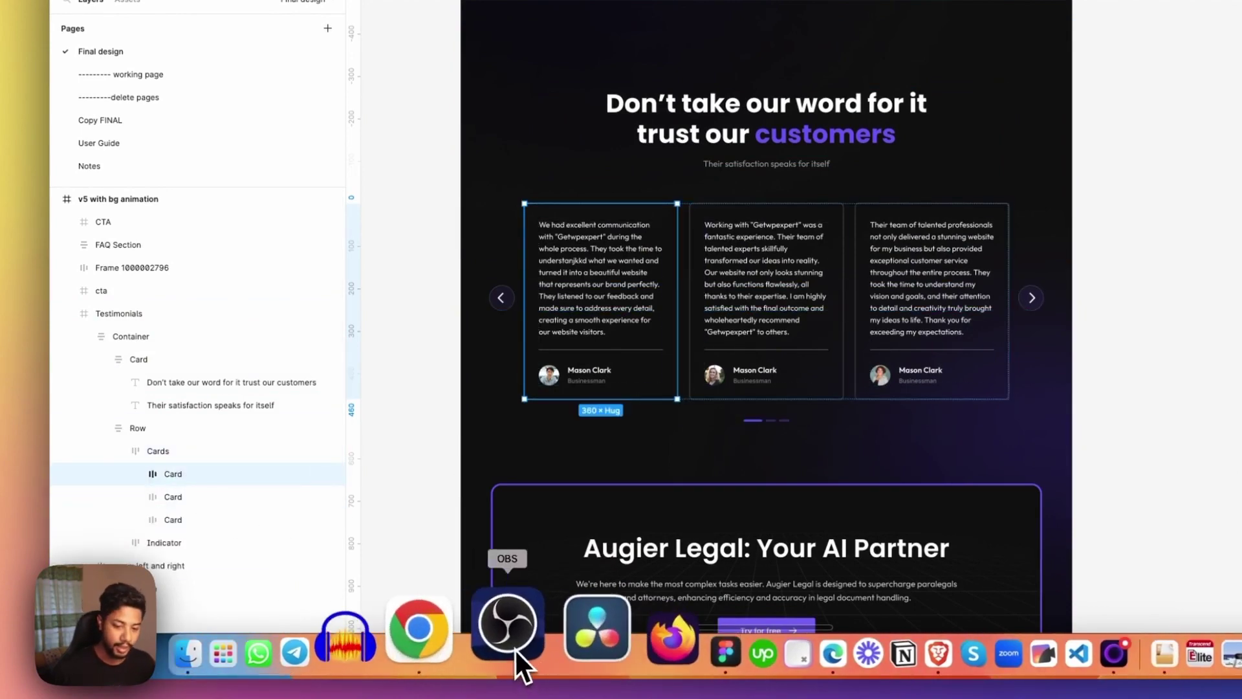
- Back in Framer, select each testimonial card on the canvas in turn
{"action": "left_click", "coordinate": [489, 644]}
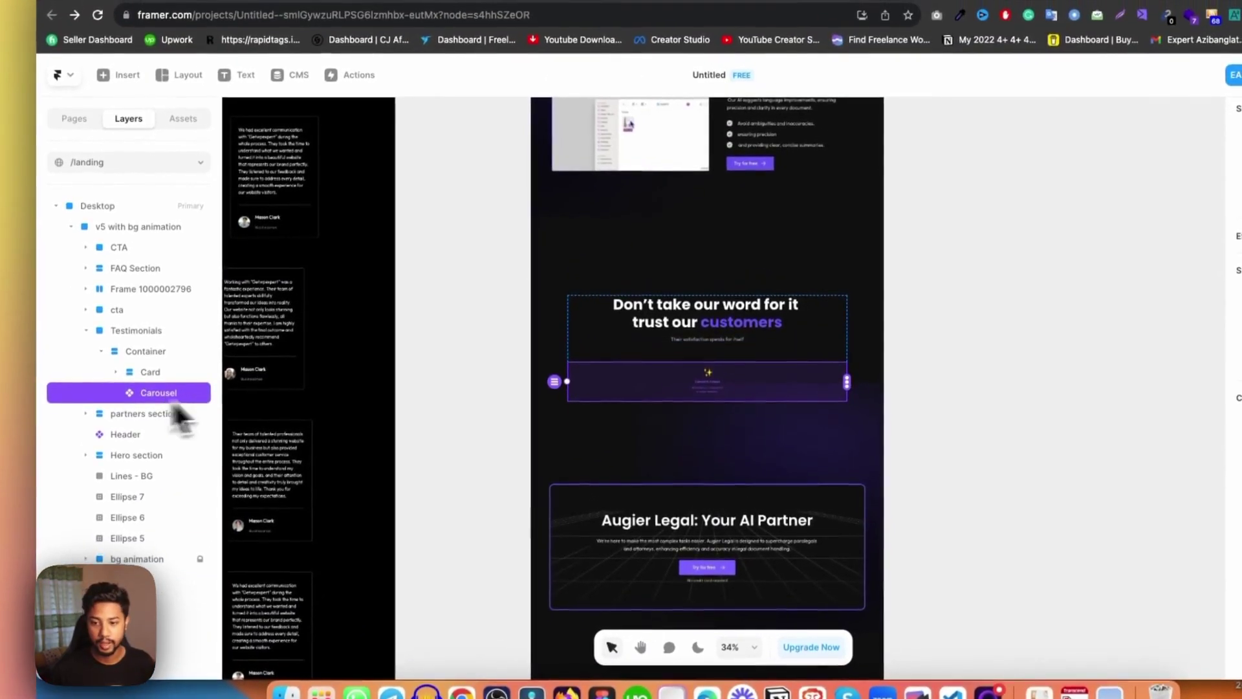
{"action": "scroll", "coordinate": [340, 289], "scroll_direction": "up", "scroll_amount": 3}
{"action": "scroll", "coordinate": [340, 289], "scroll_direction": "down", "scroll_amount": 5}
{"action": "left_click", "coordinate": [300, 202]}
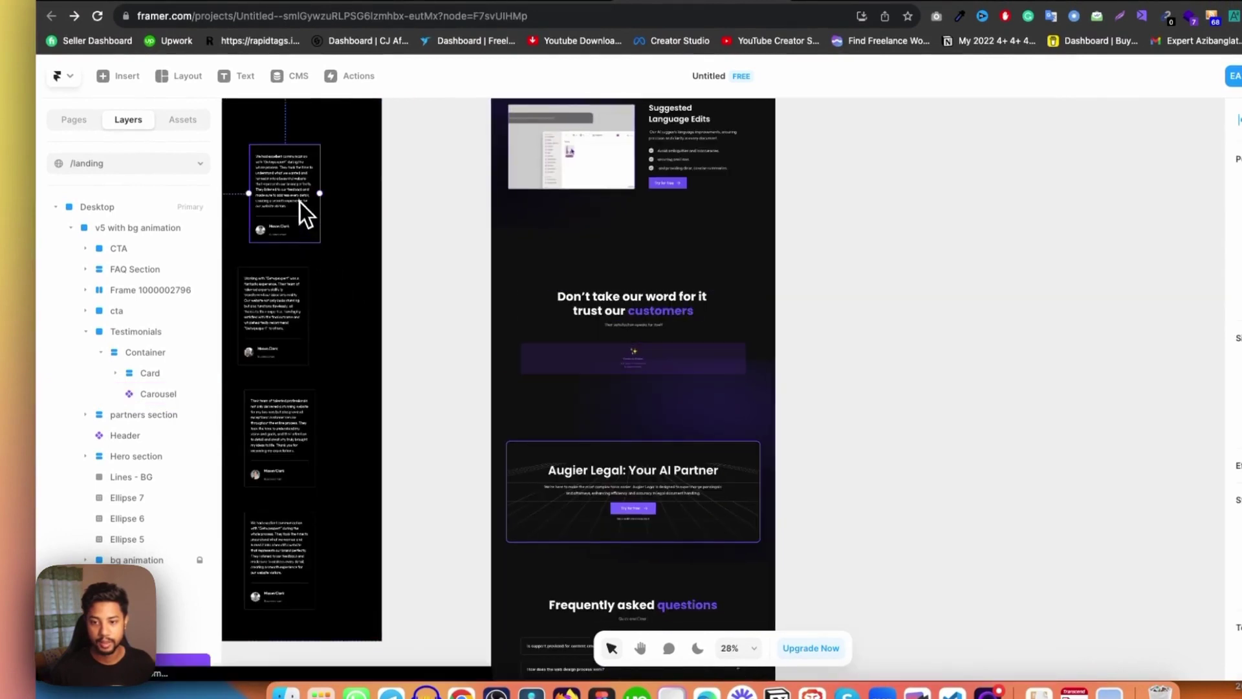
{"action": "left_click", "coordinate": [289, 309]}
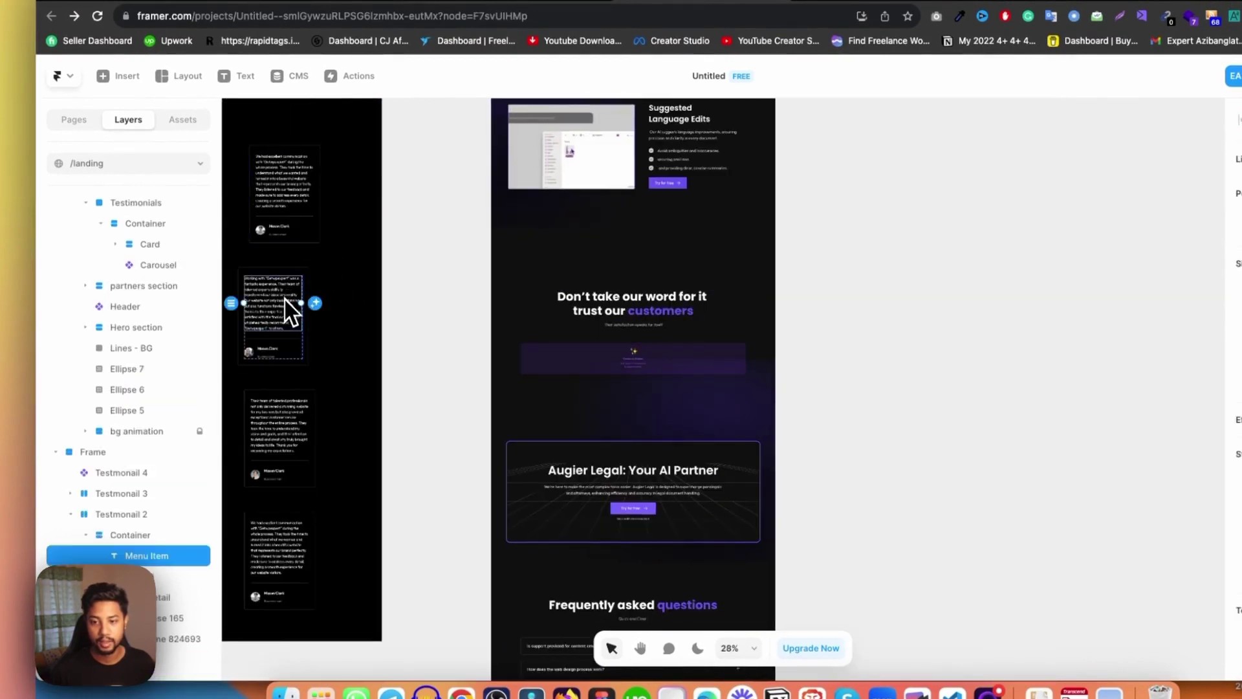
{"action": "left_click", "coordinate": [313, 360]}
{"action": "left_click", "coordinate": [309, 394]}
{"action": "left_click", "coordinate": [312, 545]}
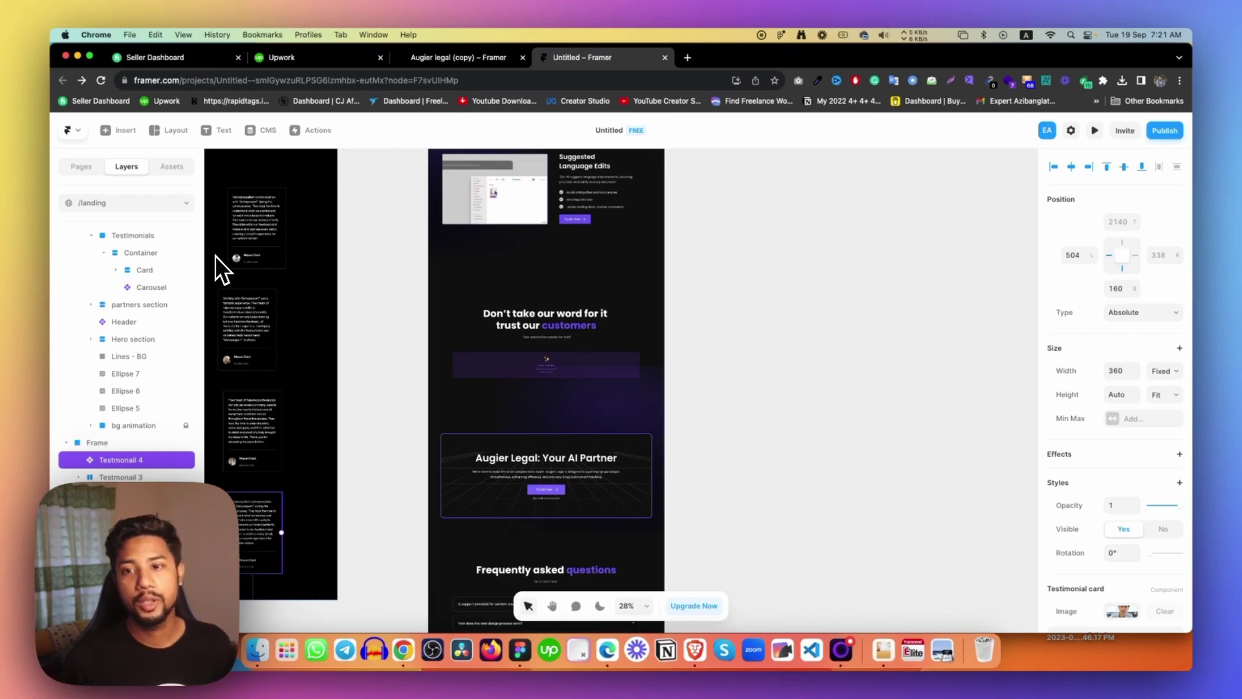
- Insert a Carousel element into the testimonials section beneath the heading
{"action": "left_click", "coordinate": [119, 131]}
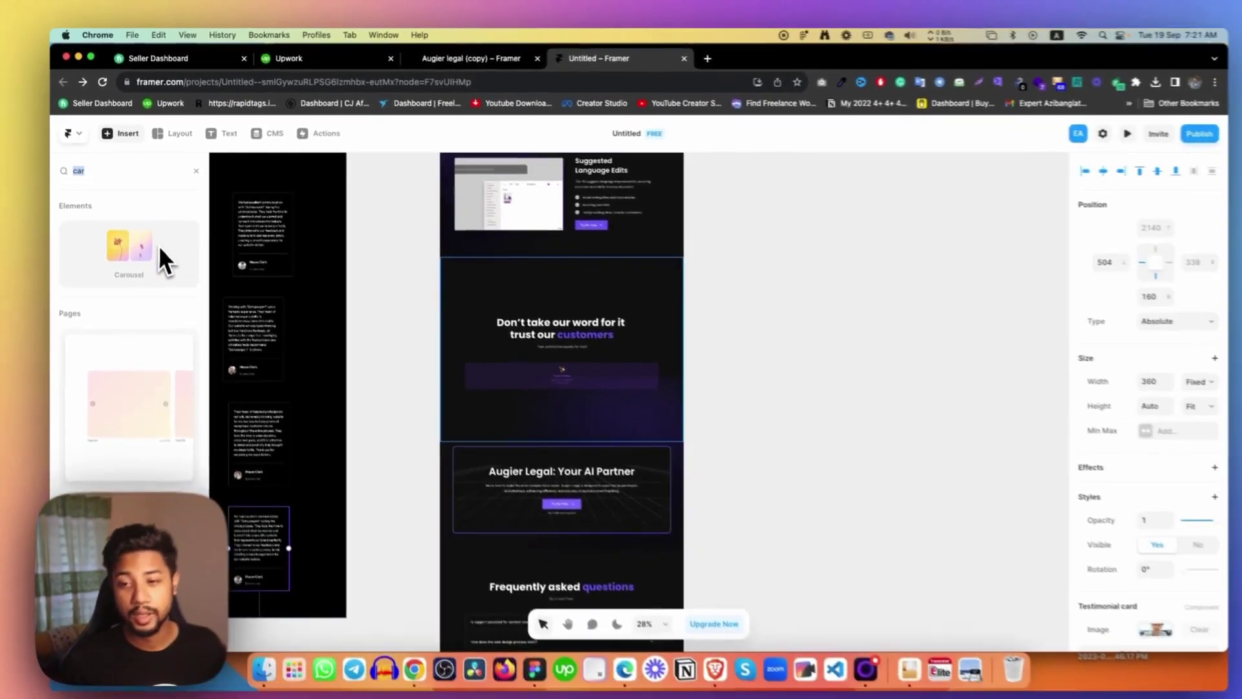
{"action": "left_click", "coordinate": [156, 229]}
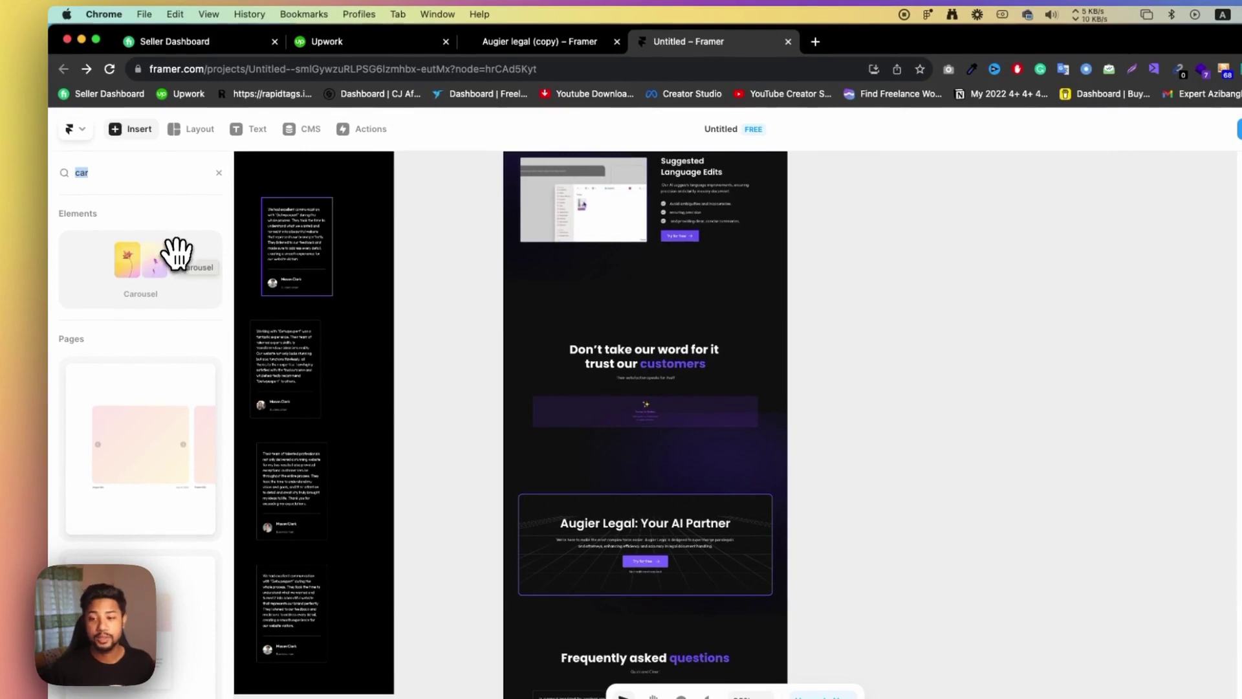
{"action": "left_click_drag", "start_coordinate": [176, 252], "coordinate": [633, 398]}
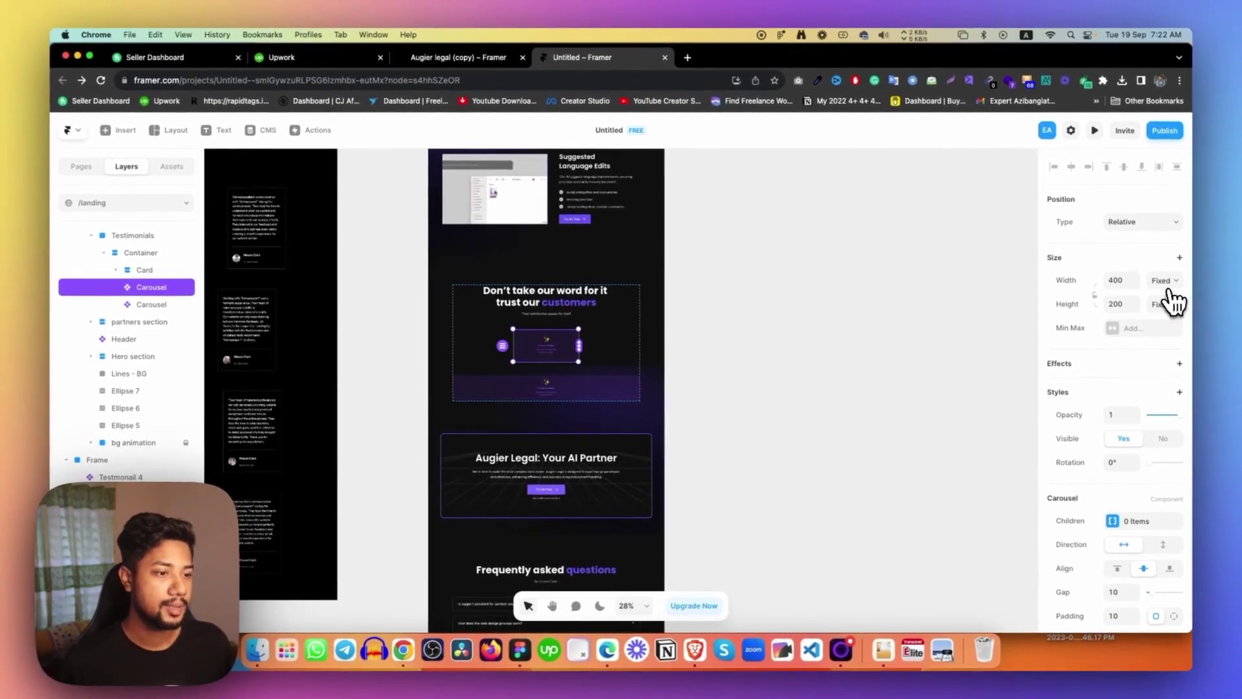
- Set both the carousel's width and height to Fit Content
{"action": "left_click", "coordinate": [1162, 280]}
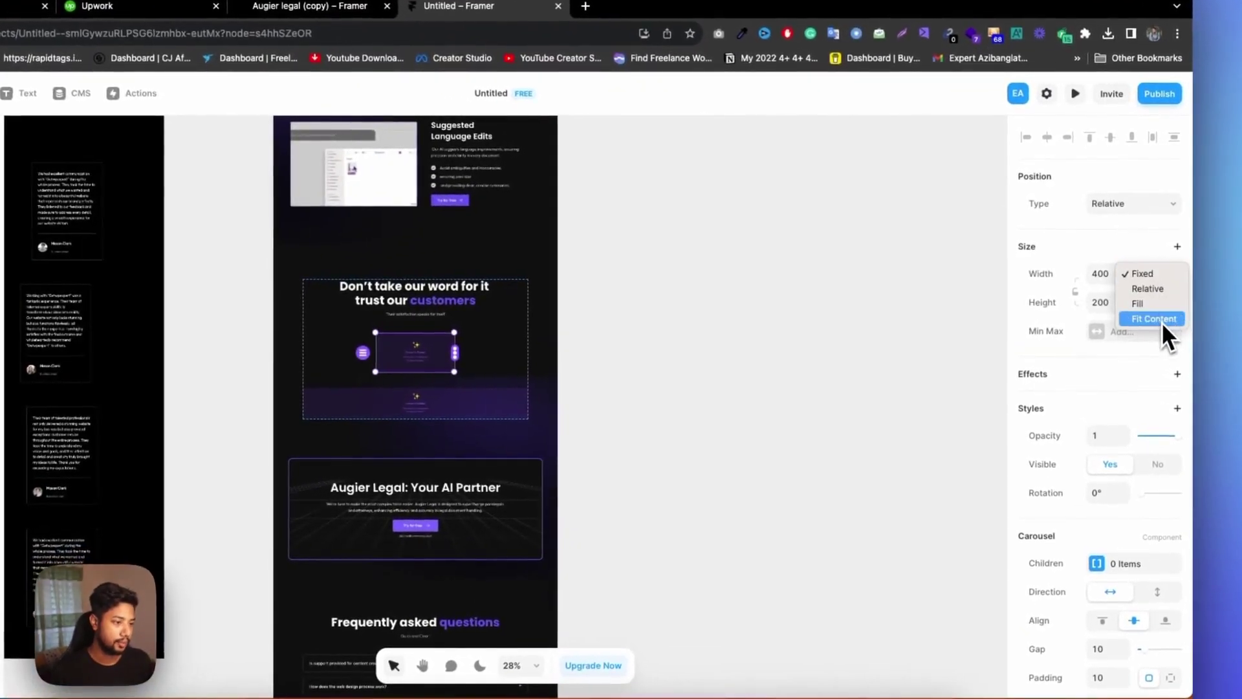
{"action": "left_click", "coordinate": [1155, 319]}
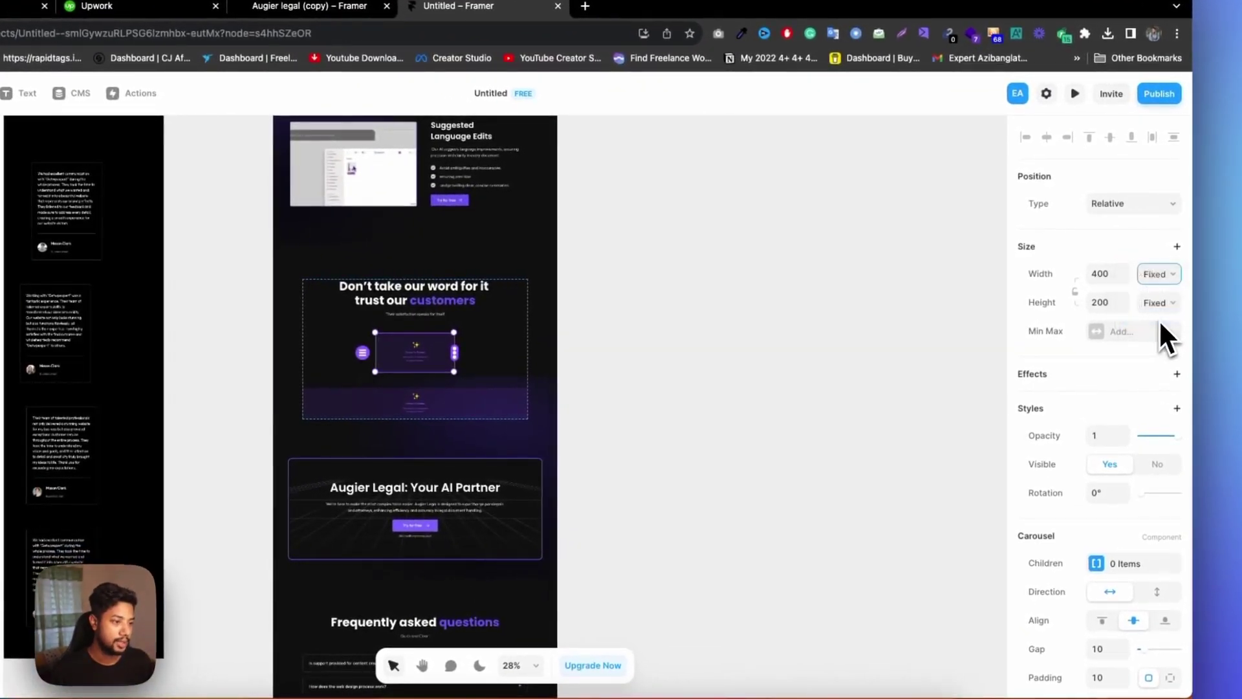
{"action": "left_click", "coordinate": [1158, 304]}
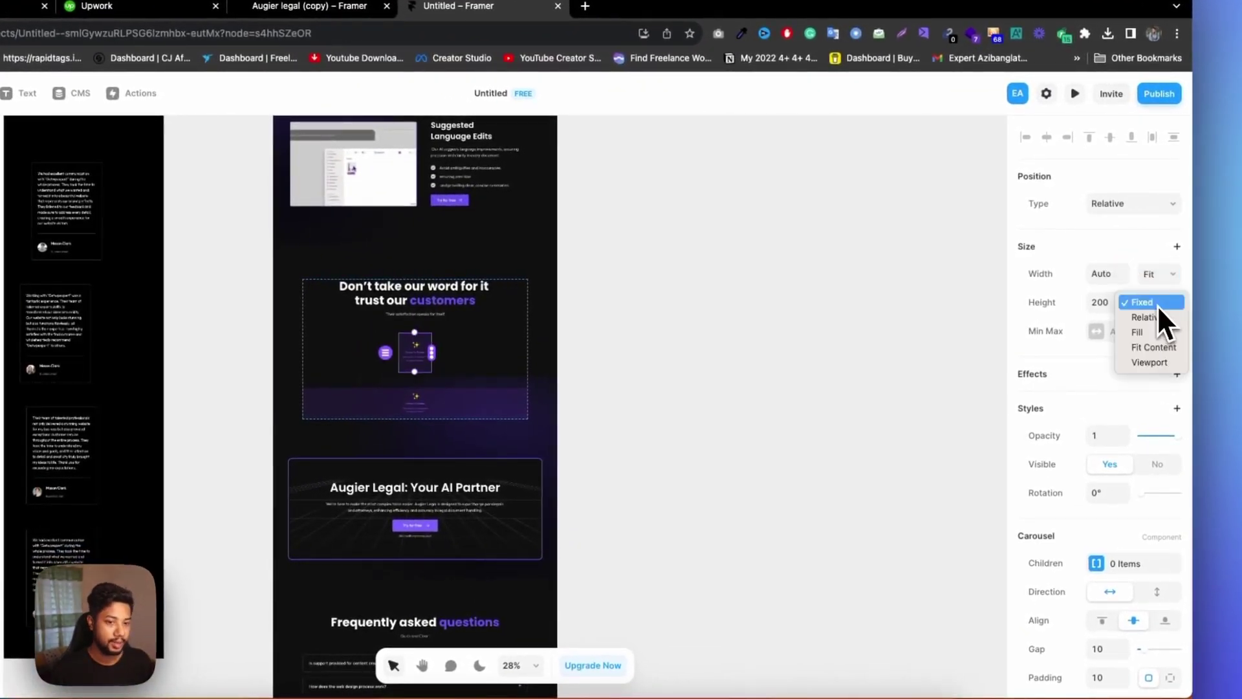
{"action": "left_click", "coordinate": [1153, 349]}
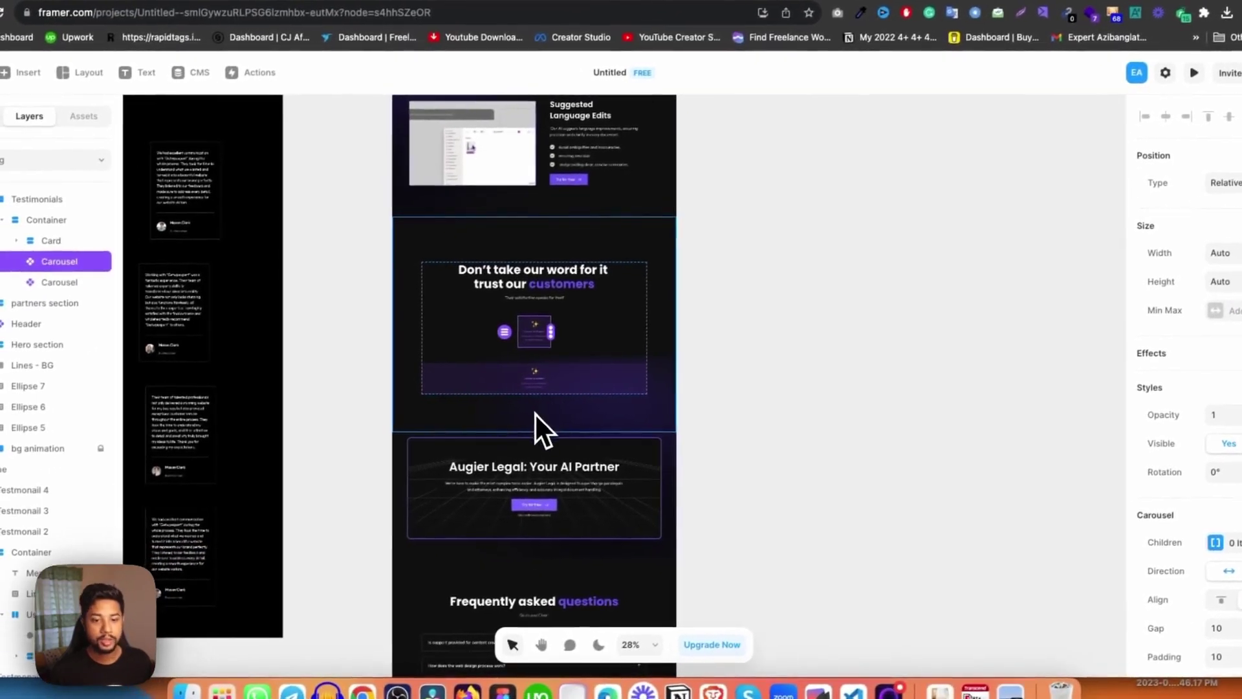
- Select the new carousel and give it a Fixed width of 1140
{"action": "left_click", "coordinate": [541, 383]}
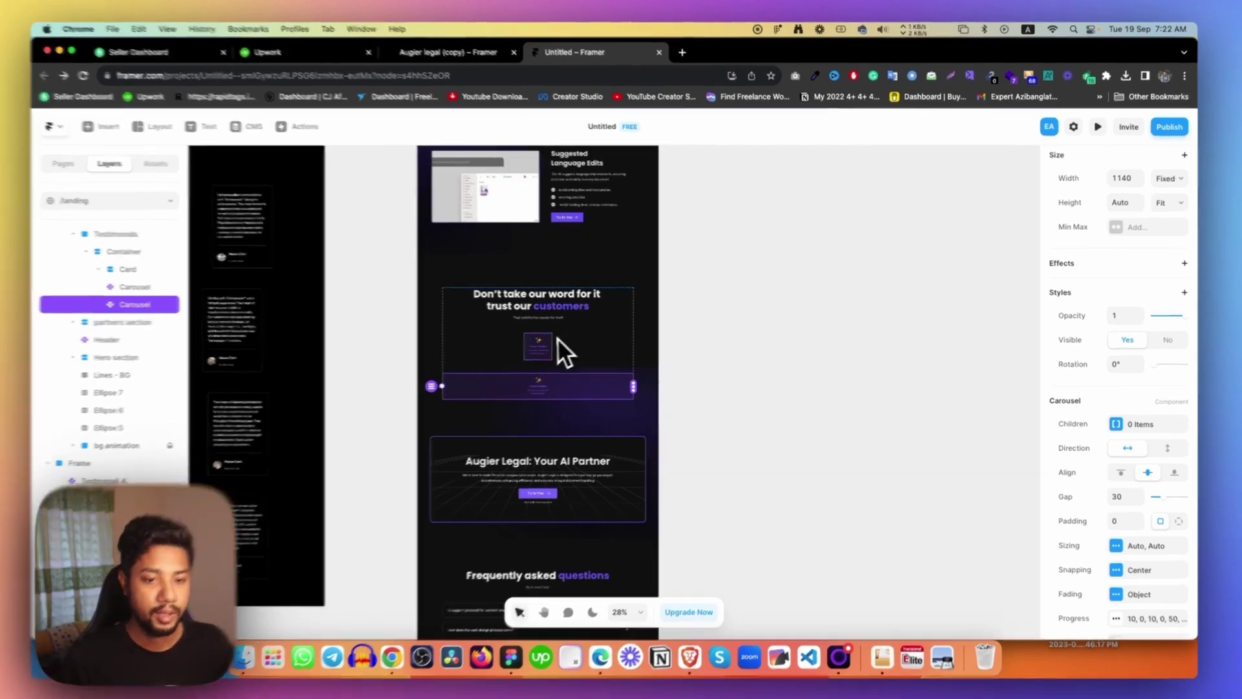
{"action": "left_click", "coordinate": [547, 345]}
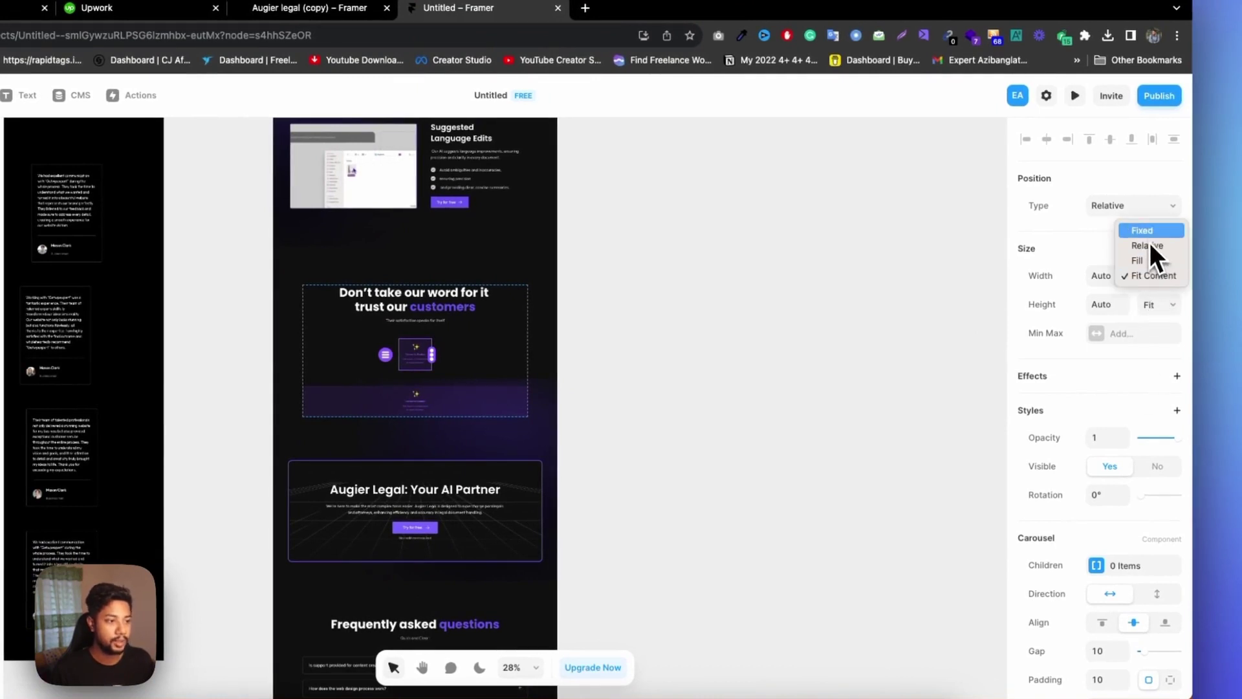
{"action": "left_click", "coordinate": [1149, 232]}
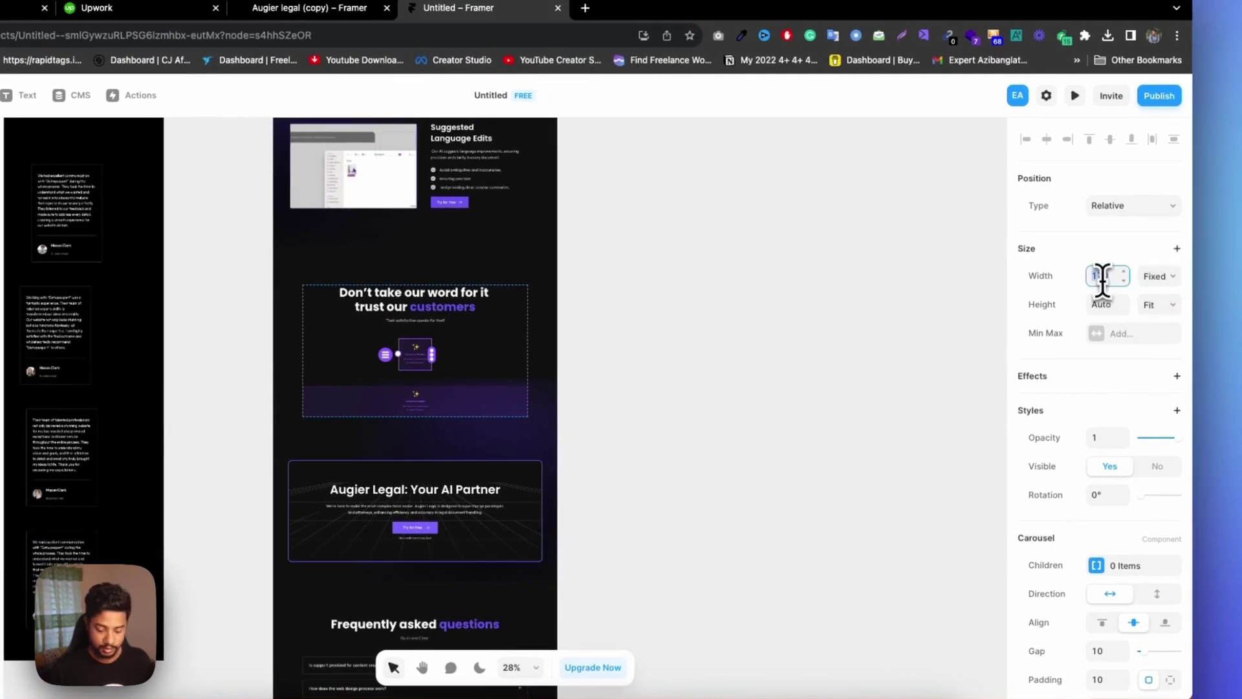
{"action": "key", "text": "Return"}
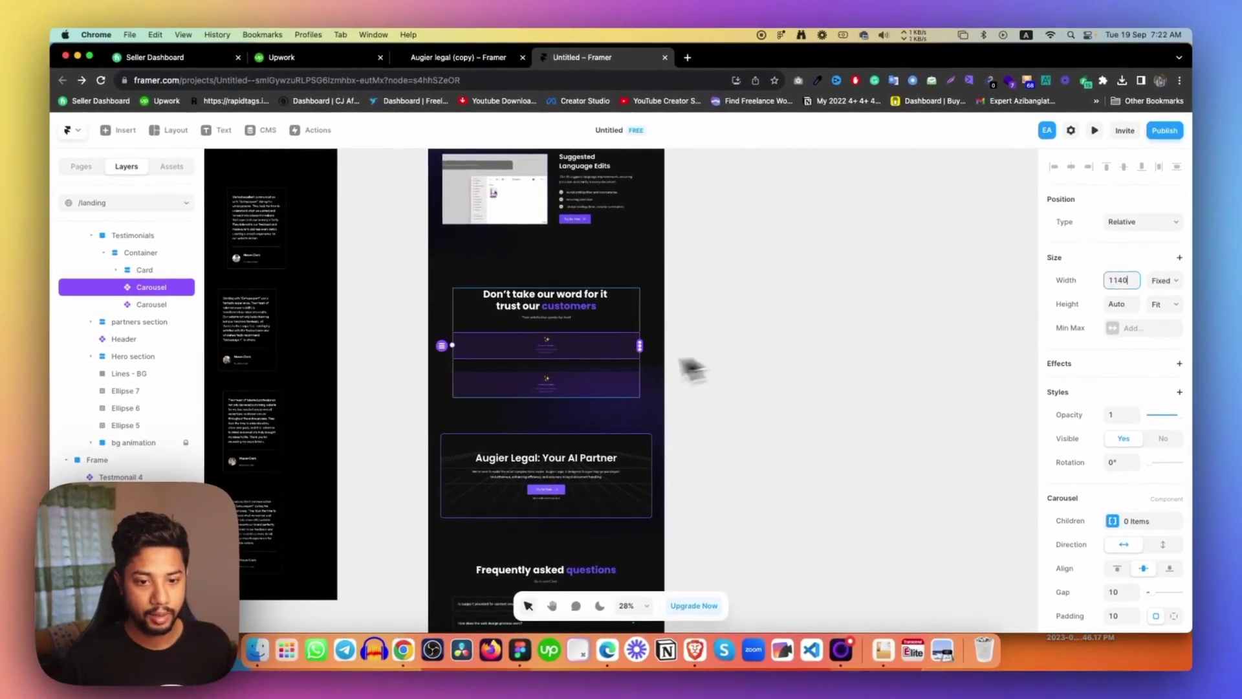
{"action": "scroll", "coordinate": [541, 355], "scroll_direction": "up", "scroll_amount": 3}
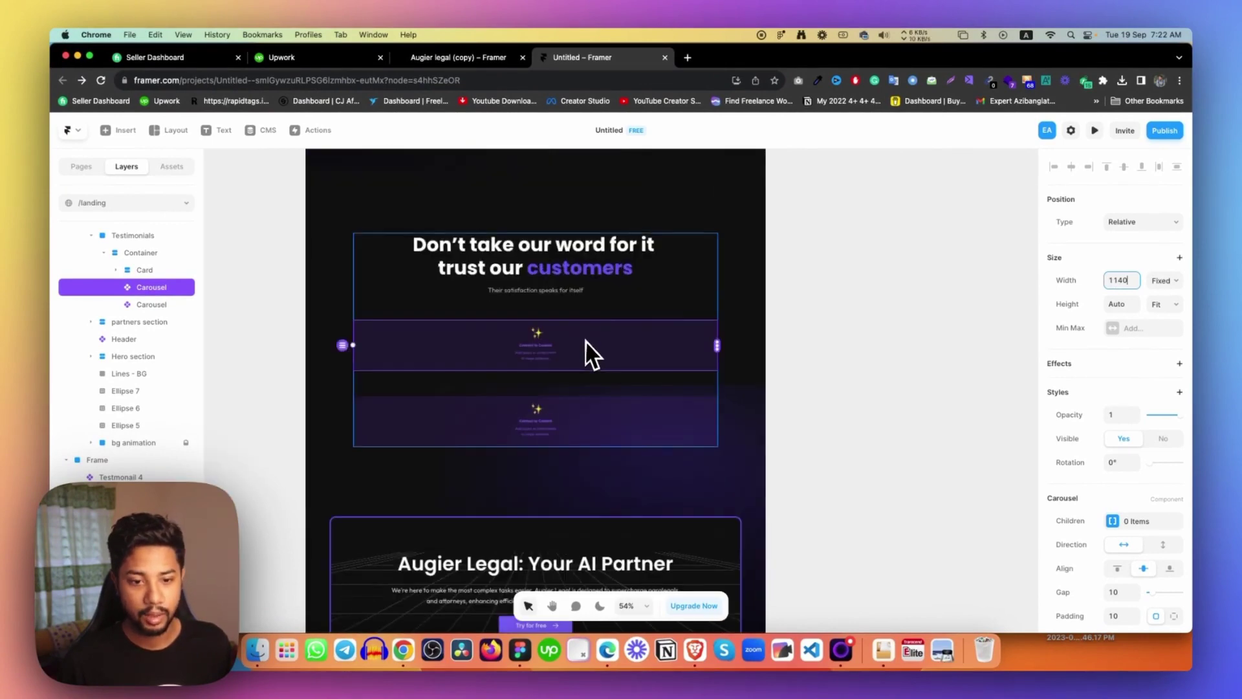
{"action": "scroll", "coordinate": [587, 354], "scroll_direction": "down", "scroll_amount": 2}
{"action": "left_click", "coordinate": [579, 392]}
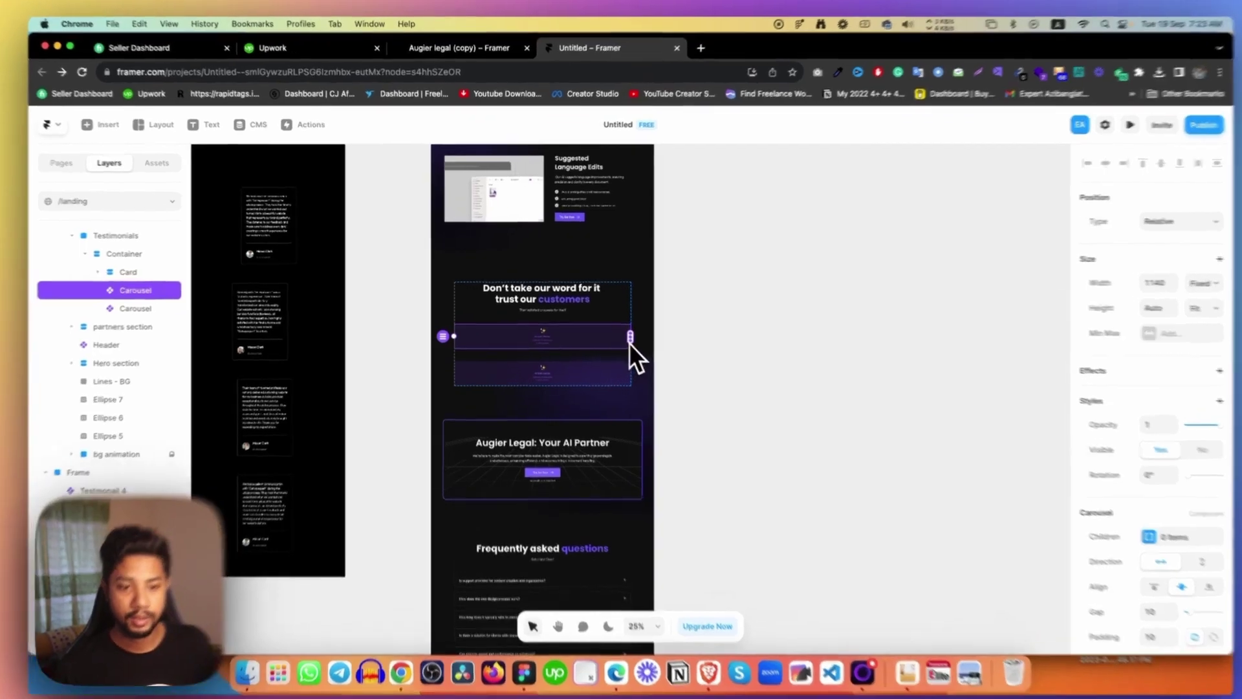
- Link the carousel to the cards frame, move the first card out, and undo a misplaced move
{"action": "left_click_drag", "start_coordinate": [620, 333], "coordinate": [856, 343]}
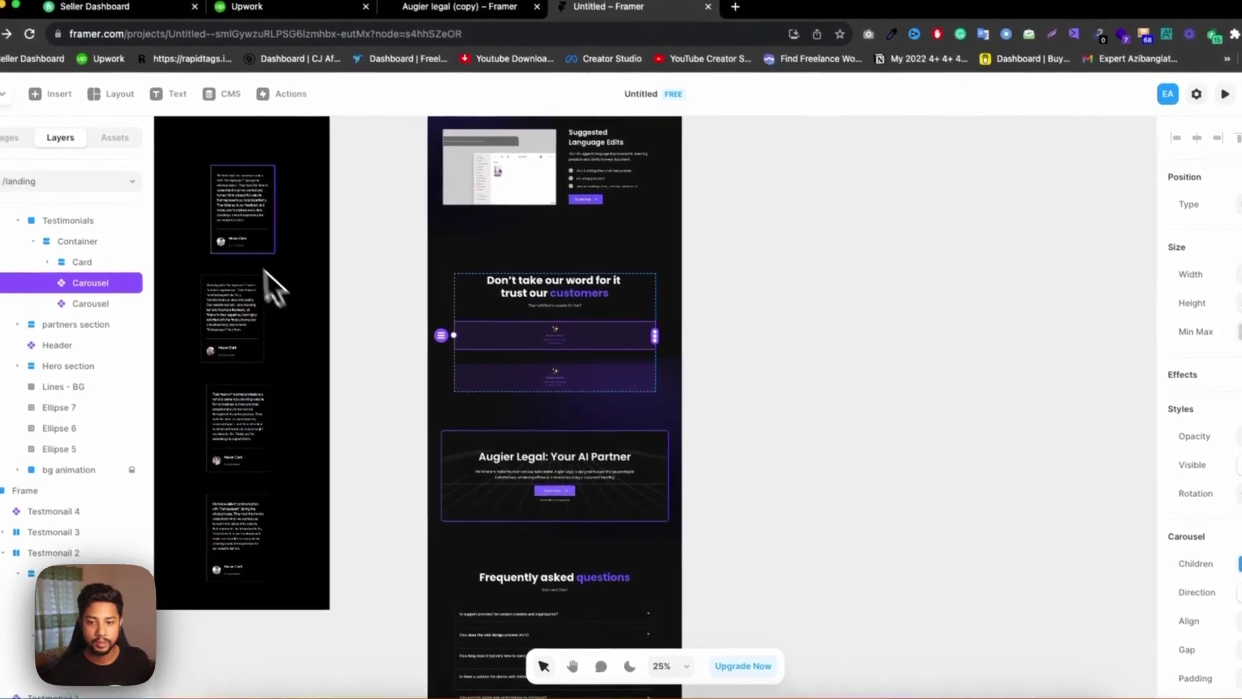
{"action": "left_click", "coordinate": [255, 226]}
{"action": "scroll", "coordinate": [304, 330], "scroll_direction": "up", "scroll_amount": 3}
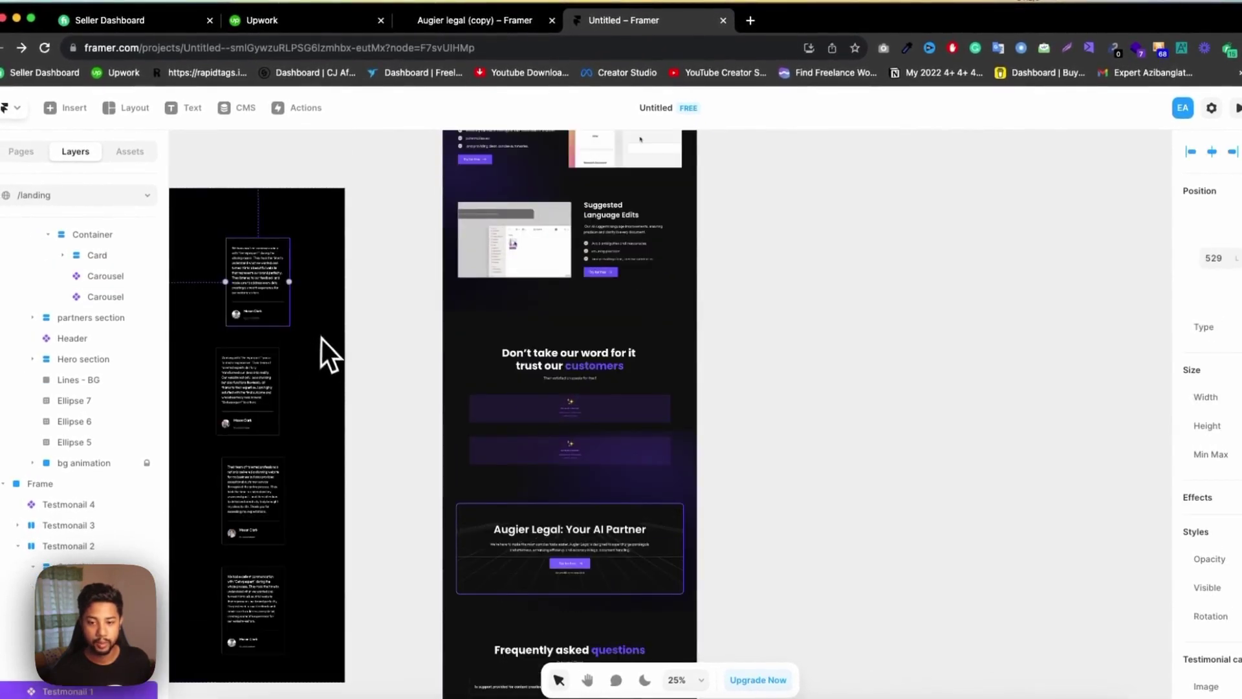
{"action": "left_click_drag", "start_coordinate": [290, 280], "coordinate": [770, 308]}
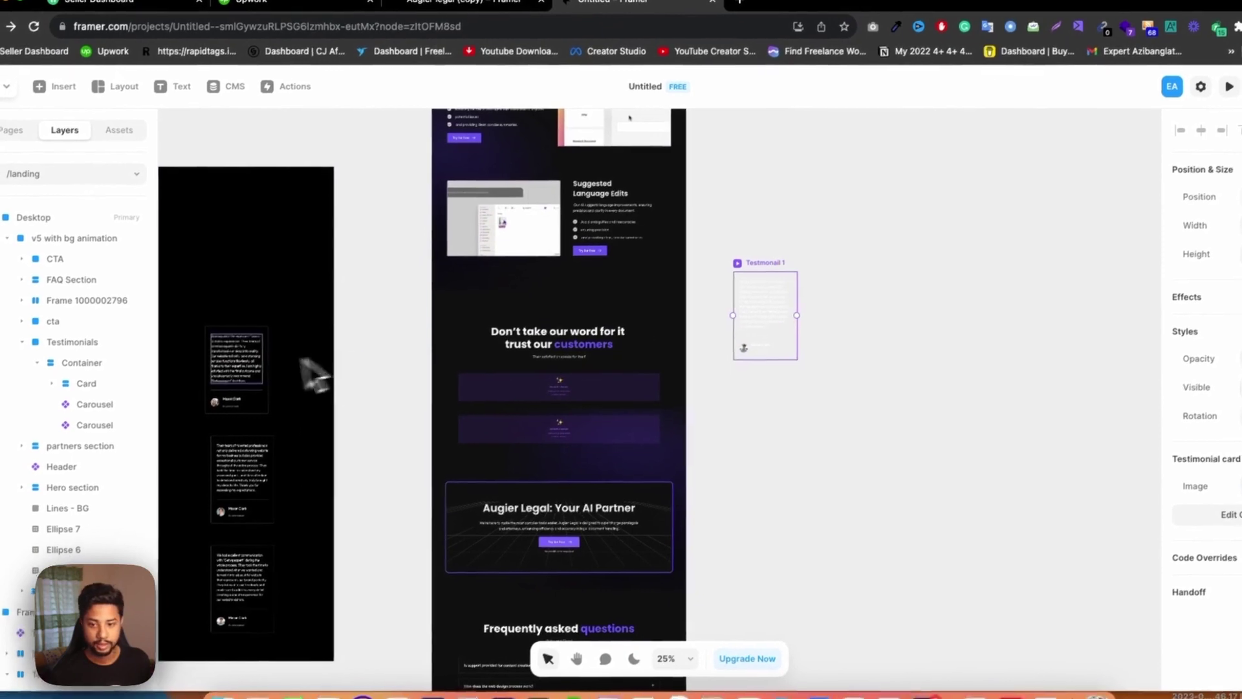
{"action": "left_click_drag", "start_coordinate": [249, 354], "coordinate": [861, 391]}
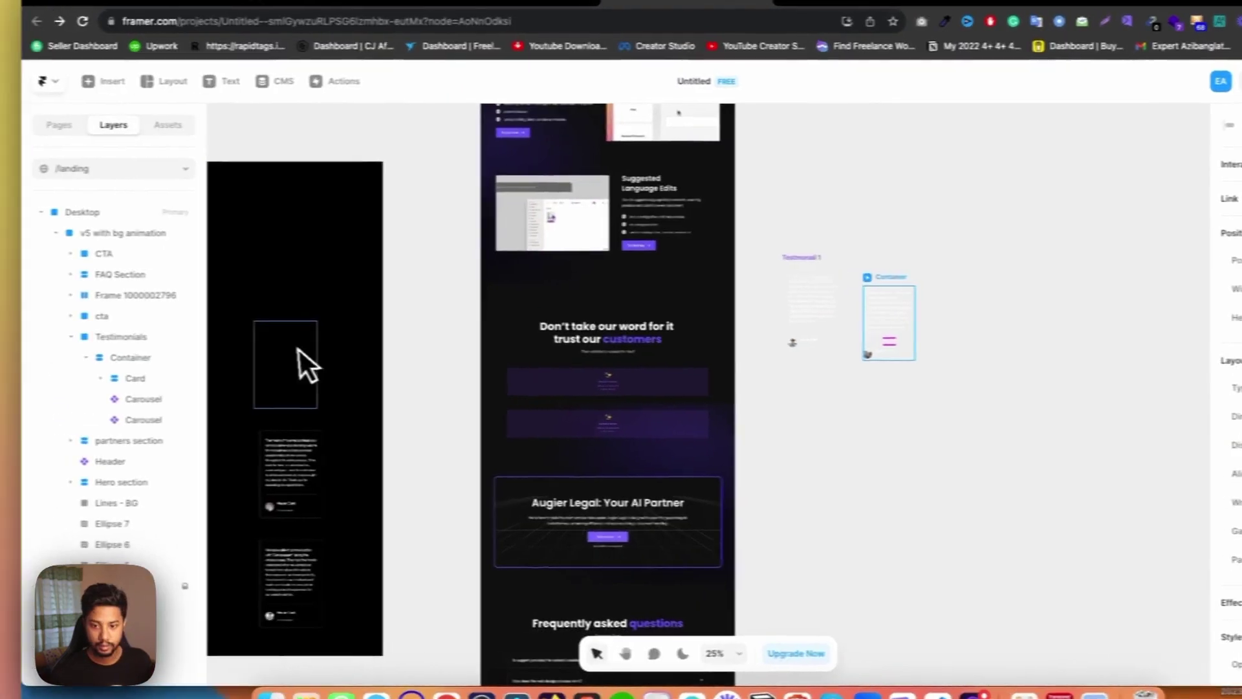
{"action": "key", "text": "super+z"}
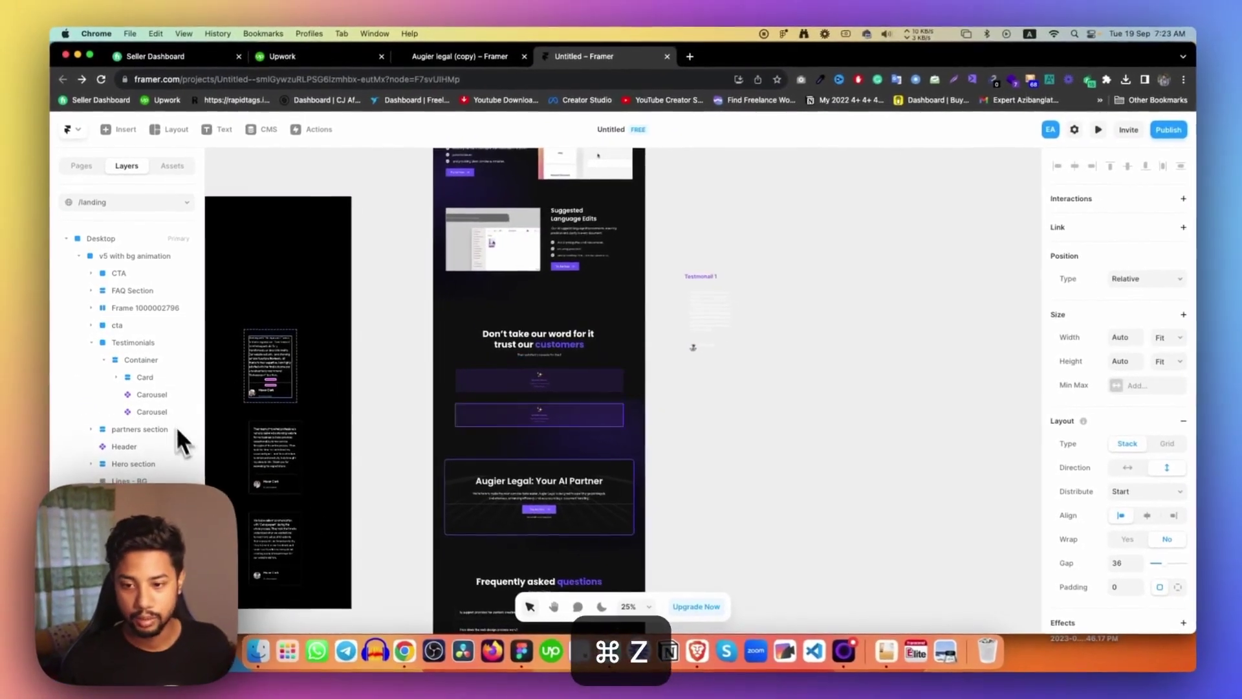
- Move another testimonial card out onto the canvas beside Testmonail 1
{"action": "scroll", "coordinate": [110, 400], "scroll_direction": "down", "scroll_amount": 5}
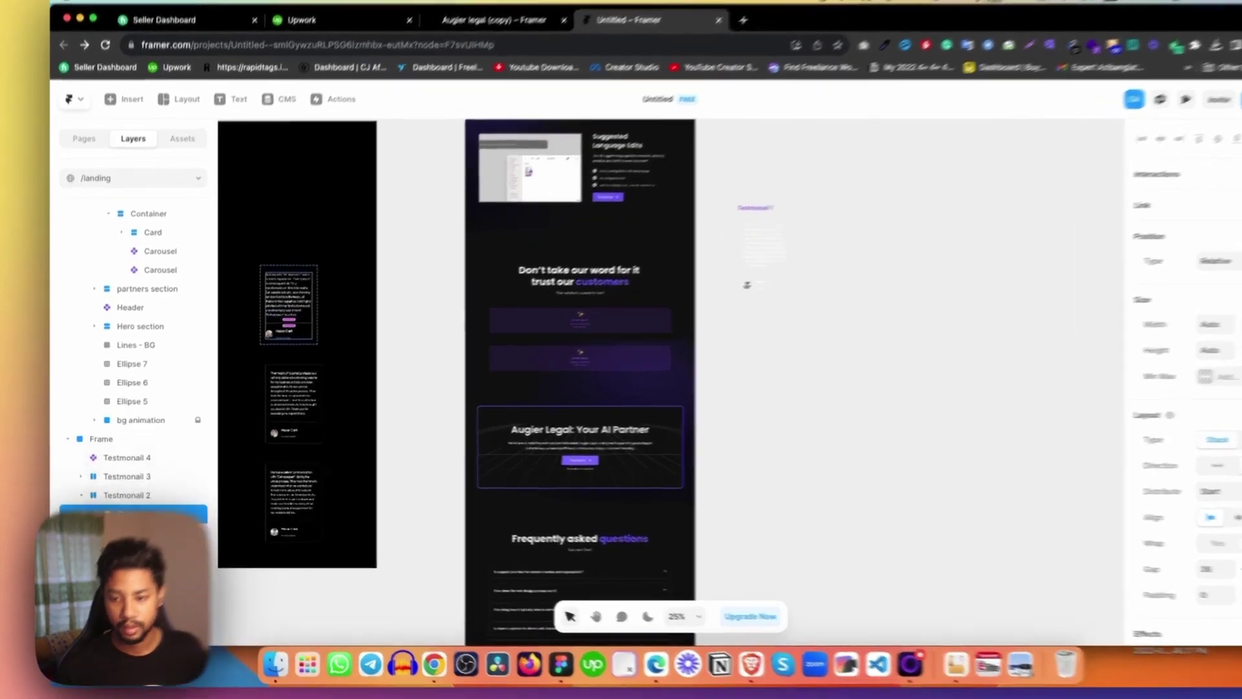
{"action": "scroll", "coordinate": [114, 402], "scroll_direction": "up", "scroll_amount": 3}
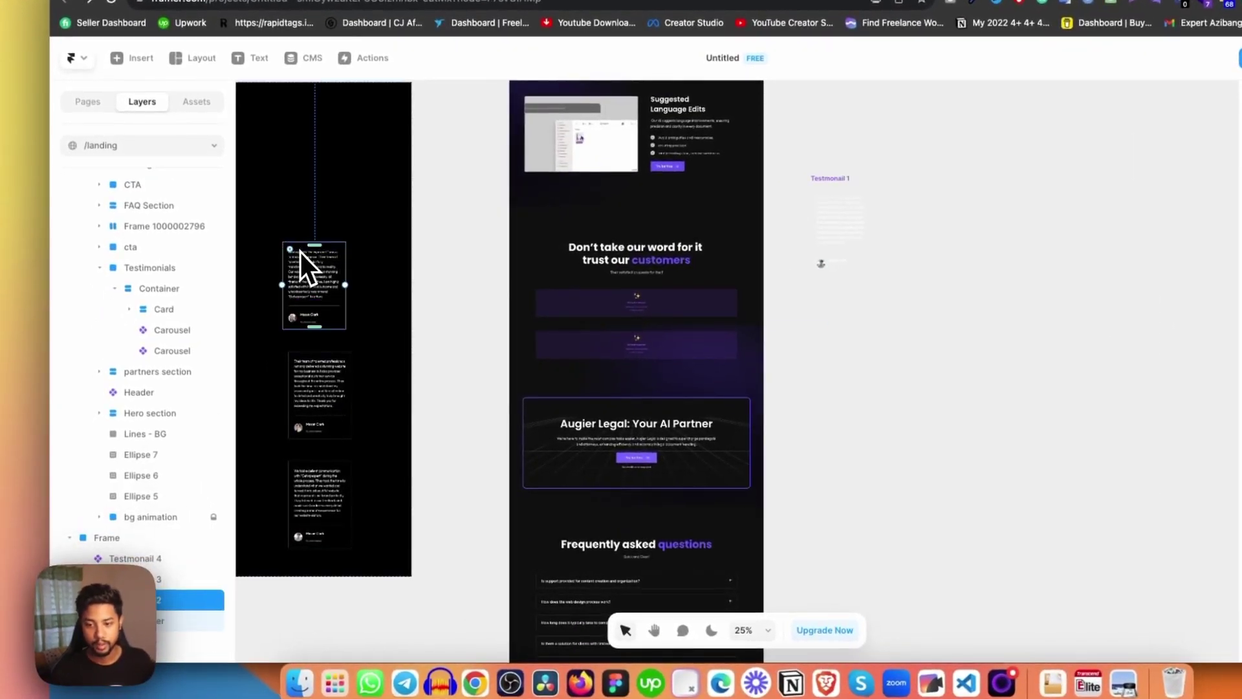
{"action": "left_click_drag", "start_coordinate": [299, 251], "coordinate": [932, 211]}
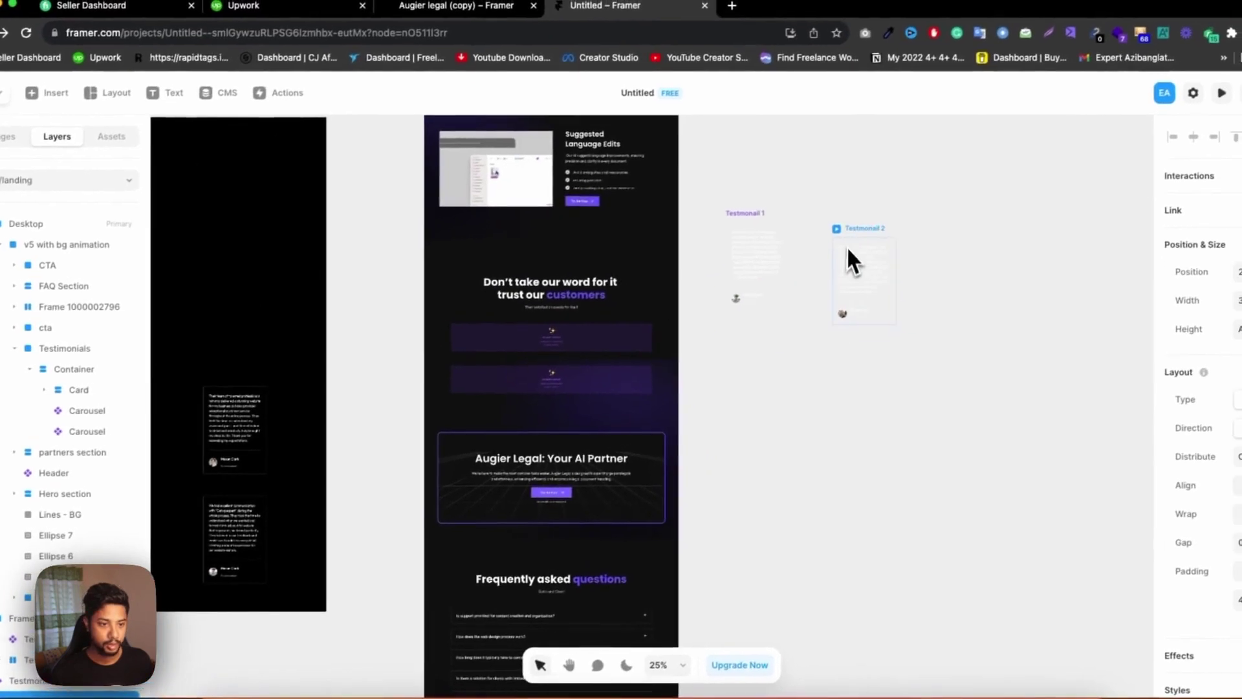
{"action": "left_click_drag", "start_coordinate": [848, 249], "coordinate": [842, 235]}
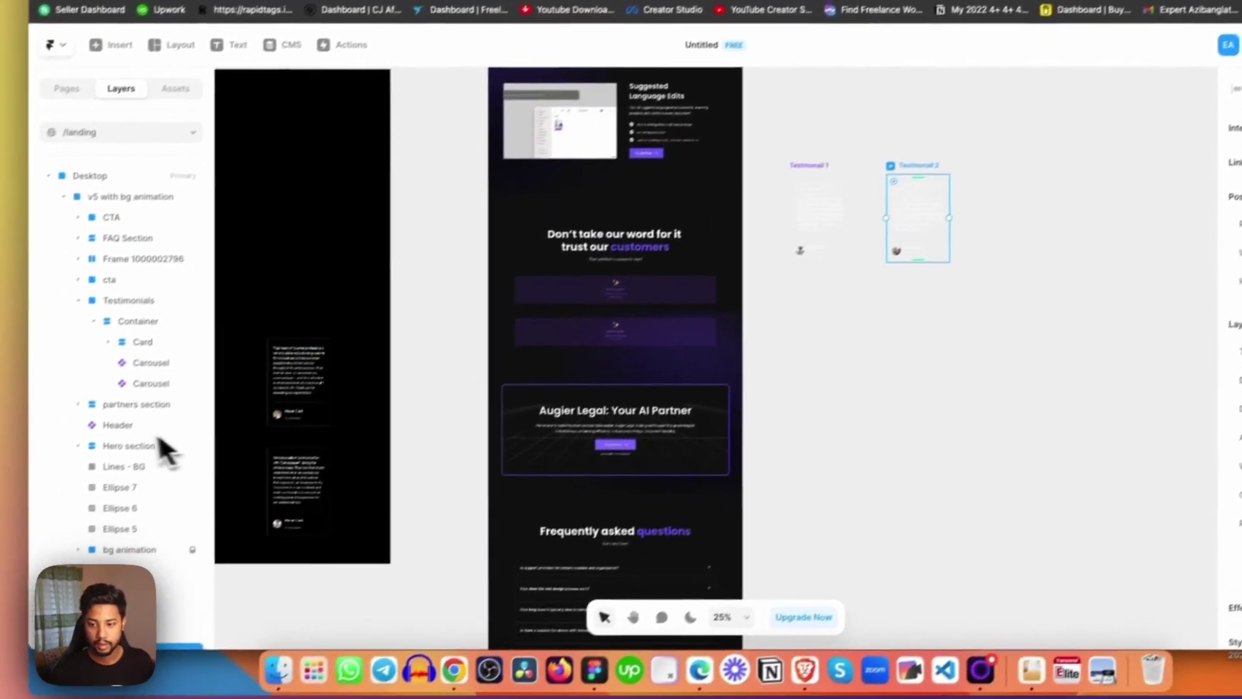
- Move out Testmonail 3, duplicate it as Testmonail 4, and arrange both in a second row
{"action": "scroll", "coordinate": [66, 502], "scroll_direction": "down", "scroll_amount": 1}
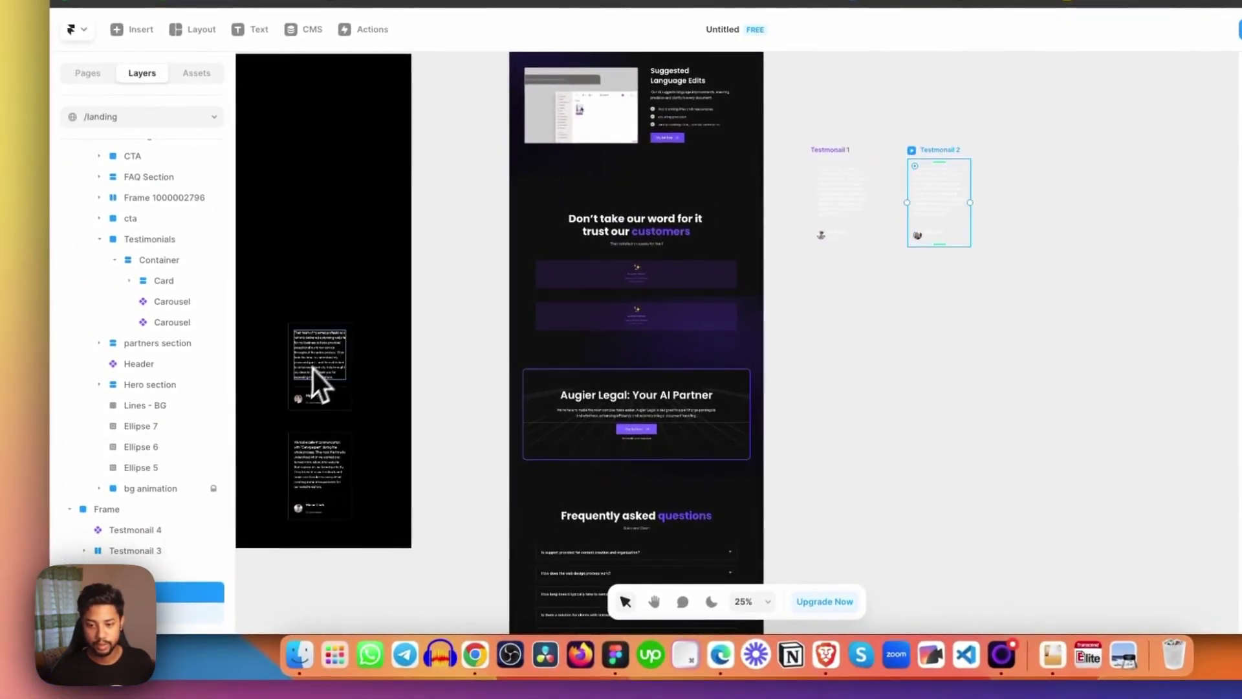
{"action": "left_click", "coordinate": [347, 409]}
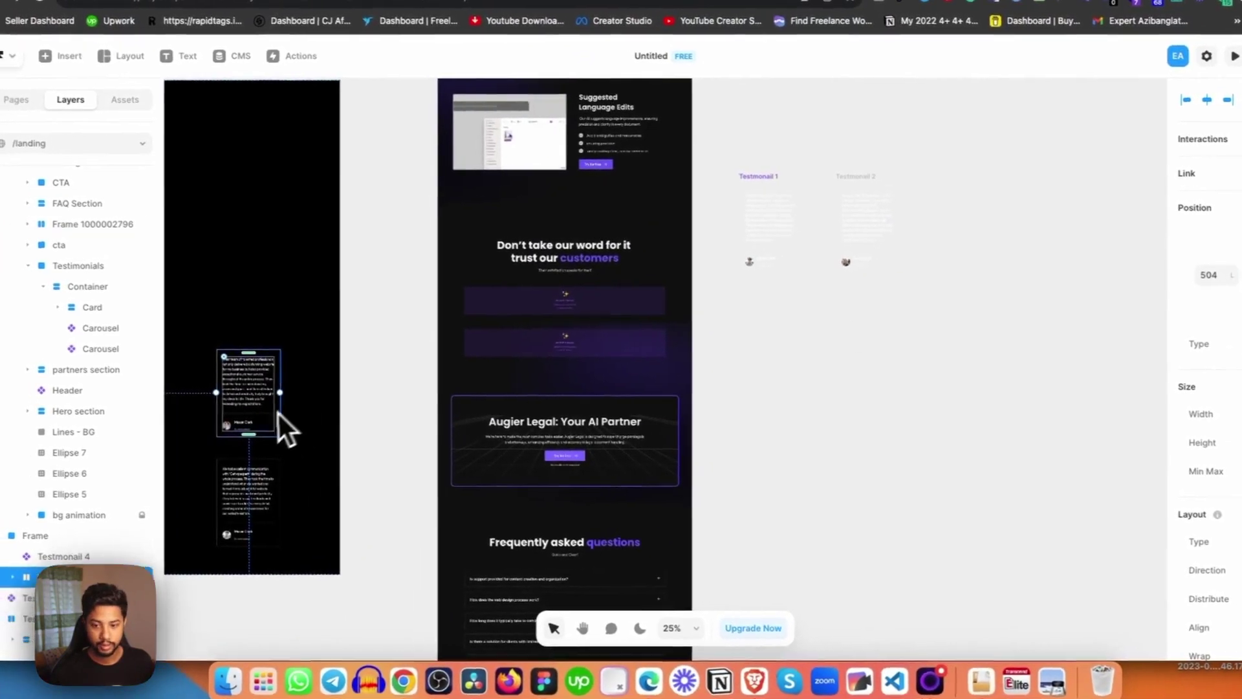
{"action": "left_click_drag", "start_coordinate": [290, 447], "coordinate": [990, 297]}
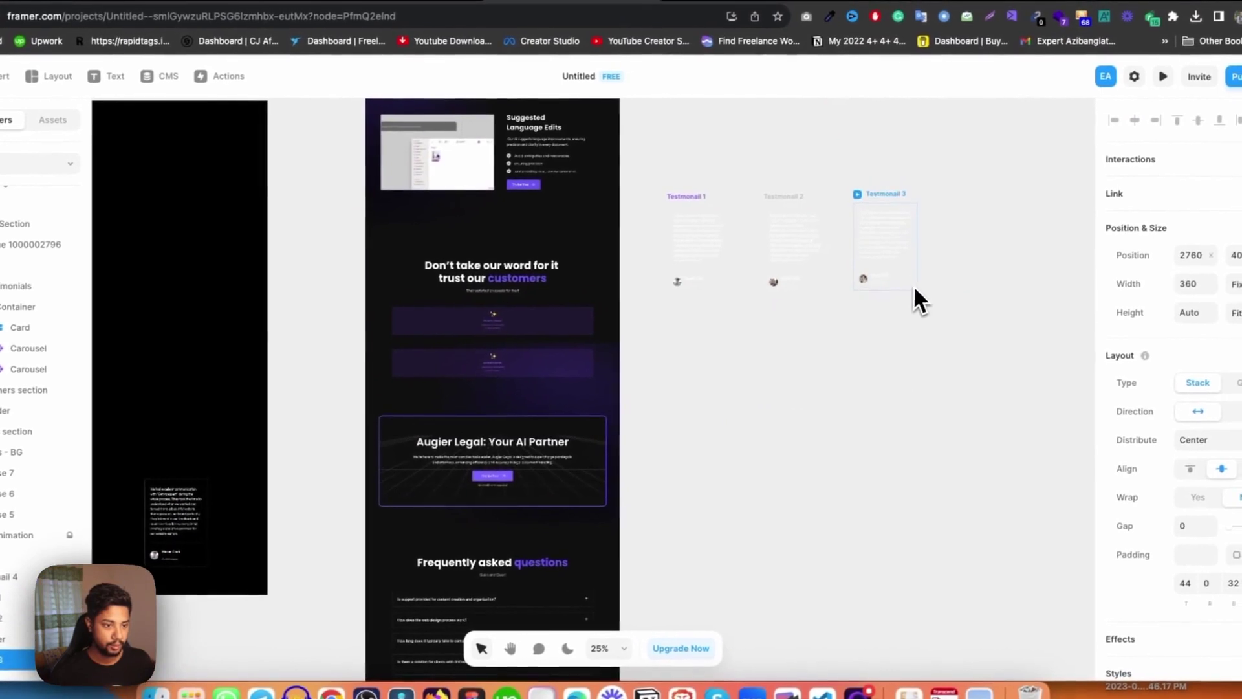
{"action": "key", "text": "super+d"}
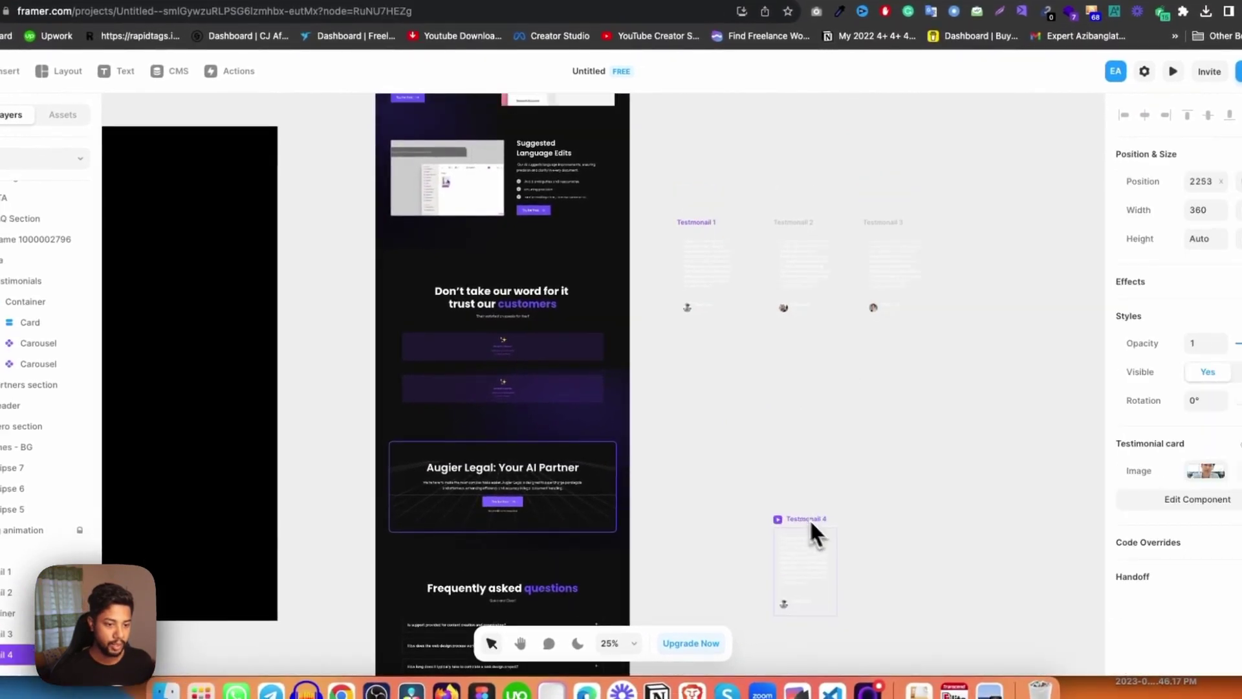
{"action": "left_click_drag", "start_coordinate": [720, 437], "coordinate": [710, 429]}
{"action": "left_click_drag", "start_coordinate": [901, 221], "coordinate": [873, 317]}
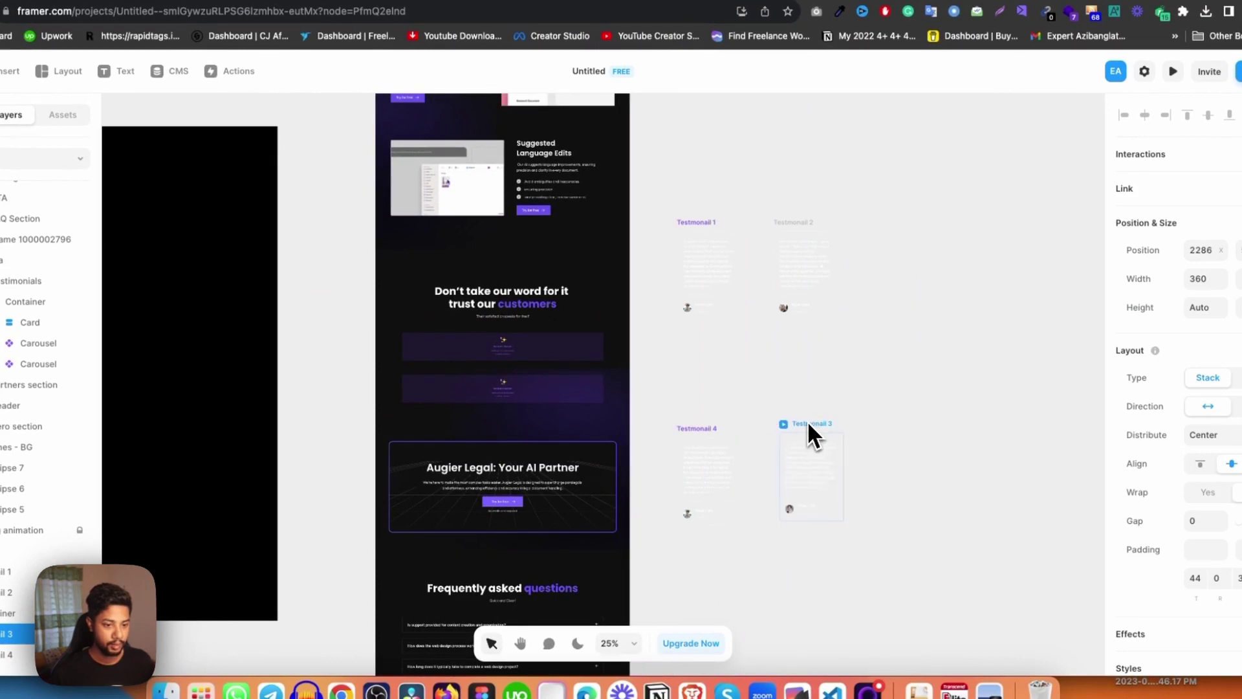
{"action": "left_click_drag", "start_coordinate": [708, 439], "coordinate": [802, 388]}
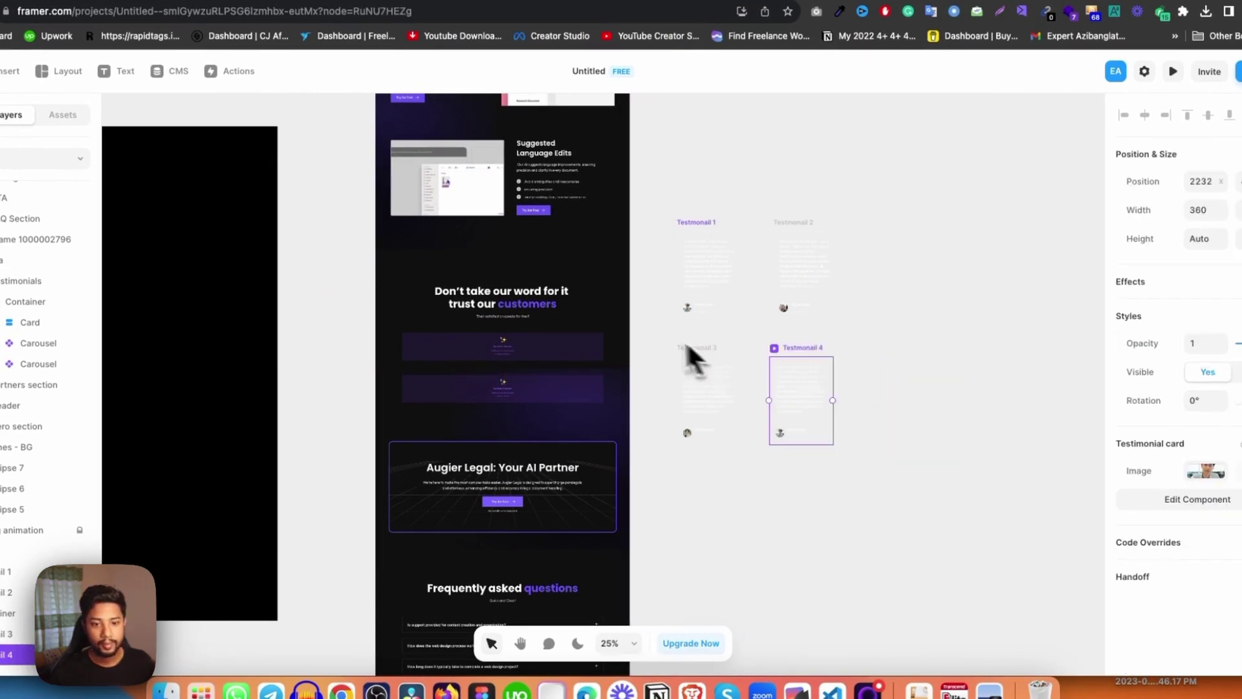
- Connect the Carousel to Testmonail 1, 2, 3 and 4 so it holds four items
{"action": "left_click", "coordinate": [557, 344]}
{"action": "left_click_drag", "start_coordinate": [603, 349], "coordinate": [686, 246]}
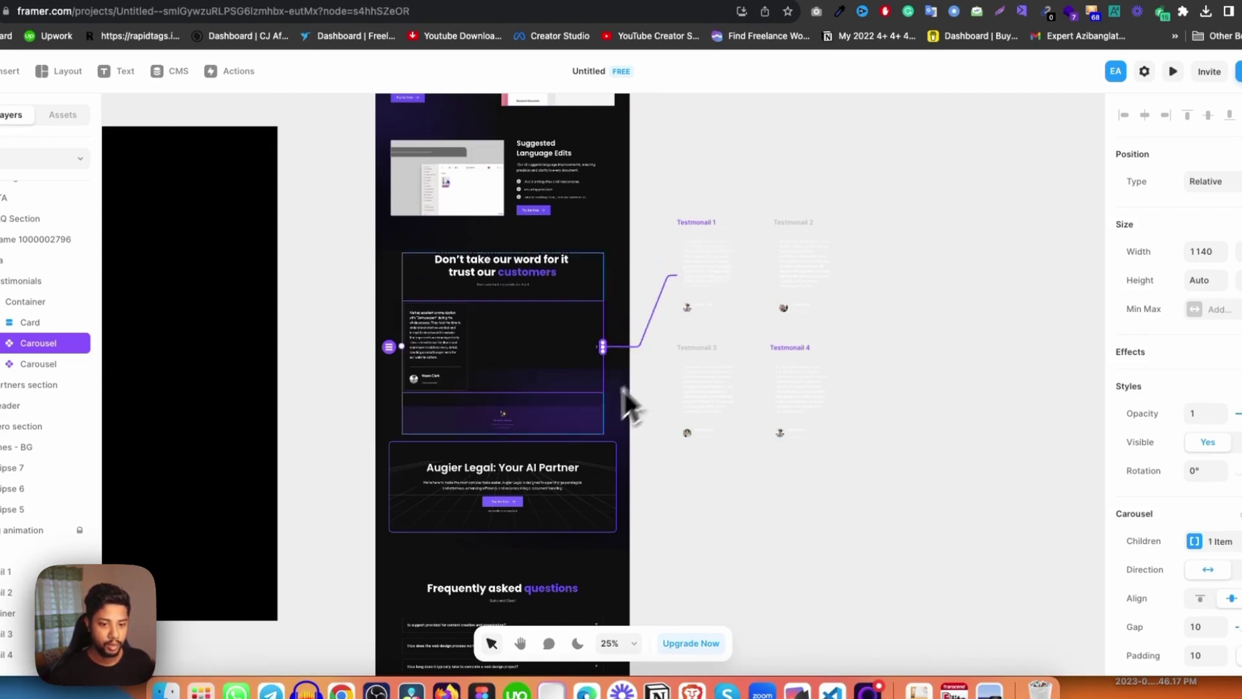
{"action": "left_click_drag", "start_coordinate": [603, 350], "coordinate": [782, 287]}
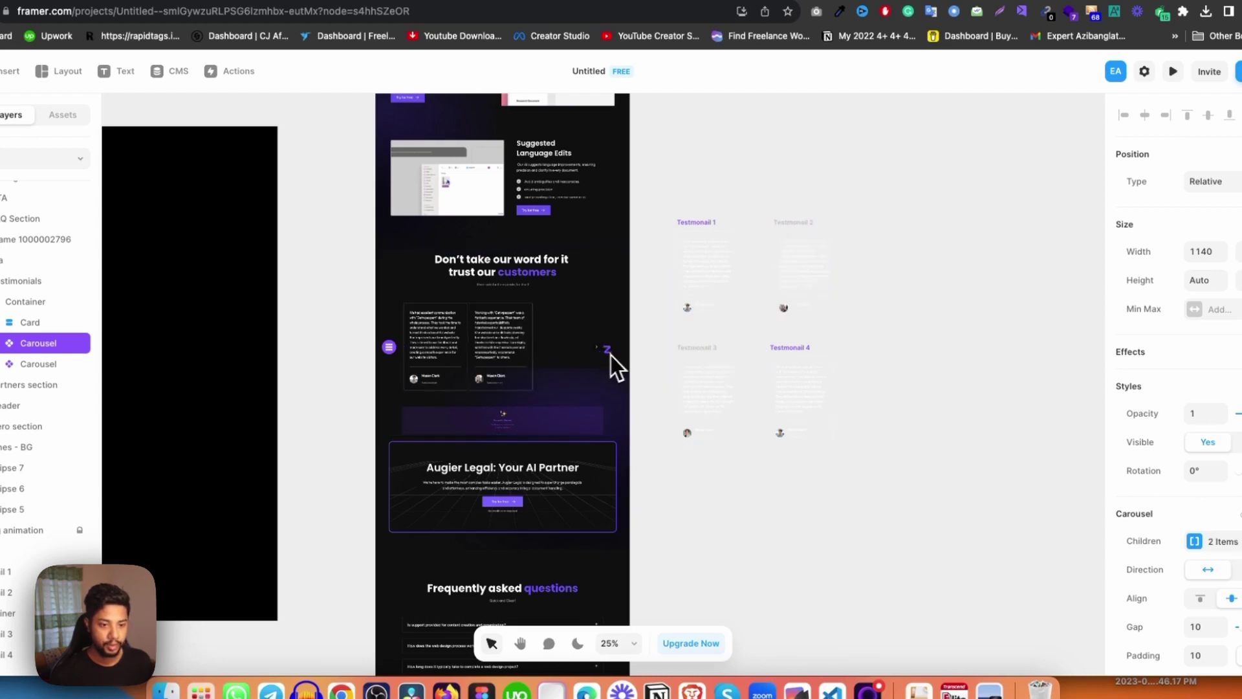
{"action": "left_click_drag", "start_coordinate": [676, 392], "coordinate": [688, 398]}
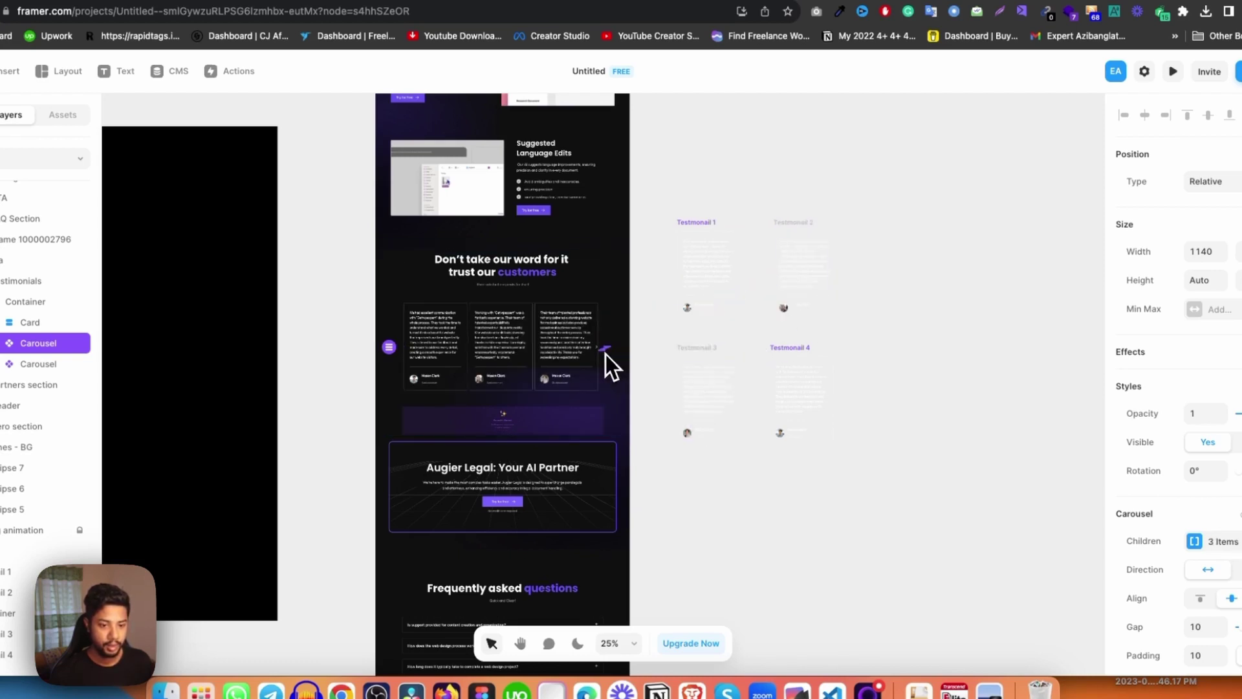
{"action": "left_click_drag", "start_coordinate": [603, 349], "coordinate": [780, 409]}
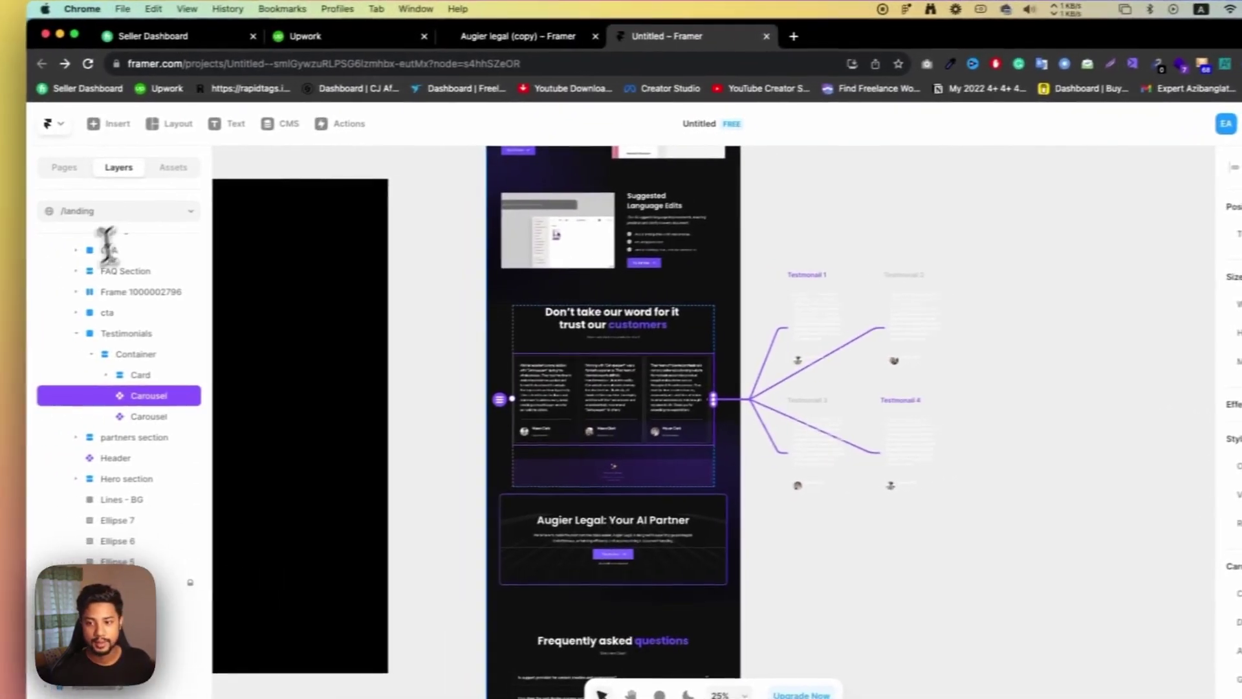
- Select the Desktop page and start the live preview
{"action": "left_click", "coordinate": [33, 198]}
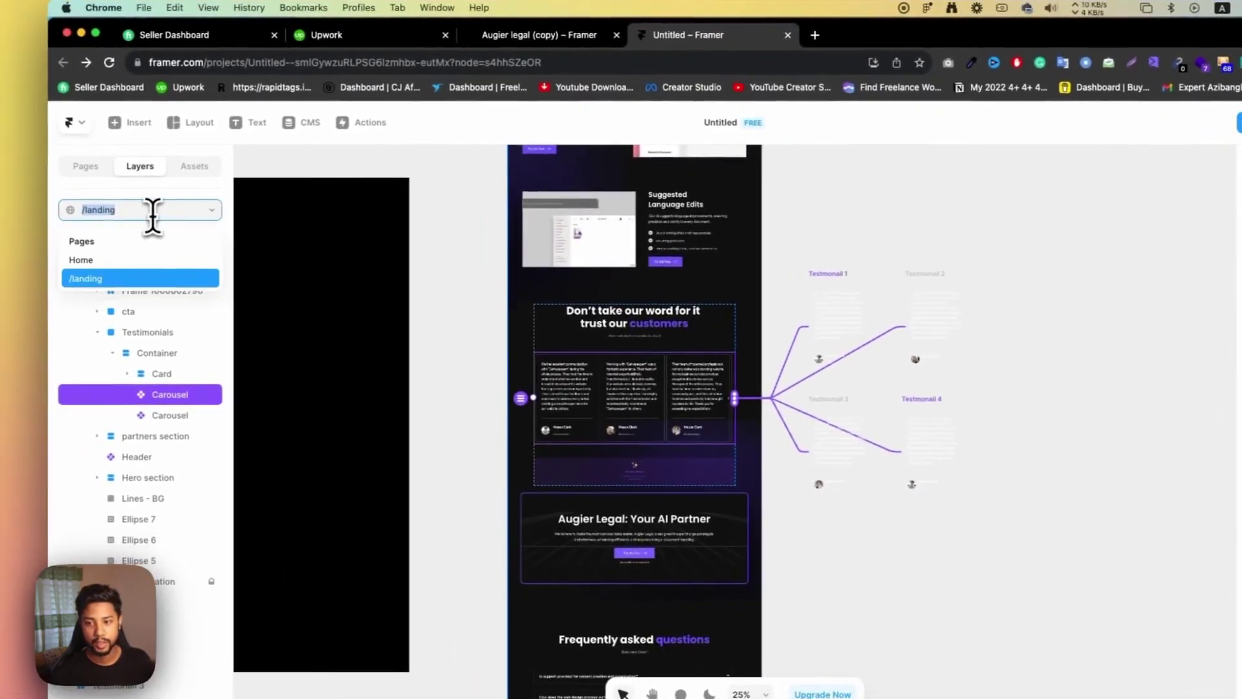
{"action": "left_click", "coordinate": [416, 238]}
{"action": "scroll", "coordinate": [139, 310], "scroll_direction": "up", "scroll_amount": 2}
{"action": "left_click", "coordinate": [107, 253]}
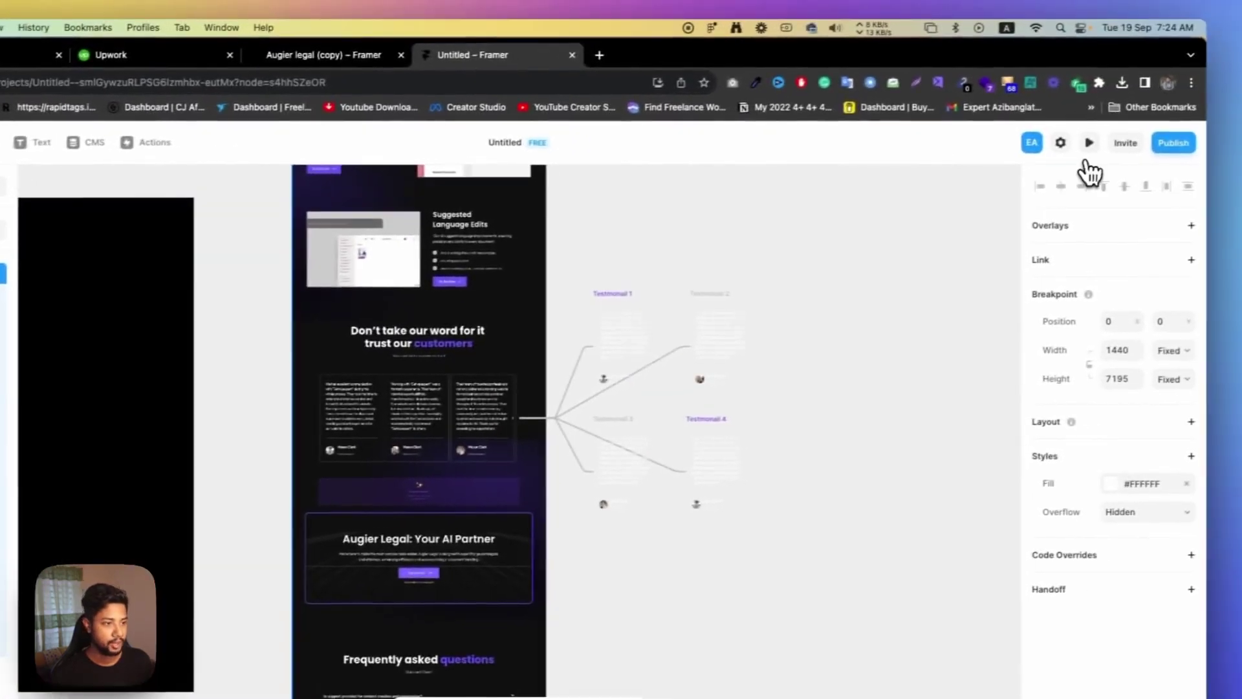
{"action": "left_click", "coordinate": [1090, 142]}
- In the preview, slide the testimonial carousel forward one card and back again
{"action": "scroll", "coordinate": [632, 380], "scroll_direction": "down", "scroll_amount": 1}
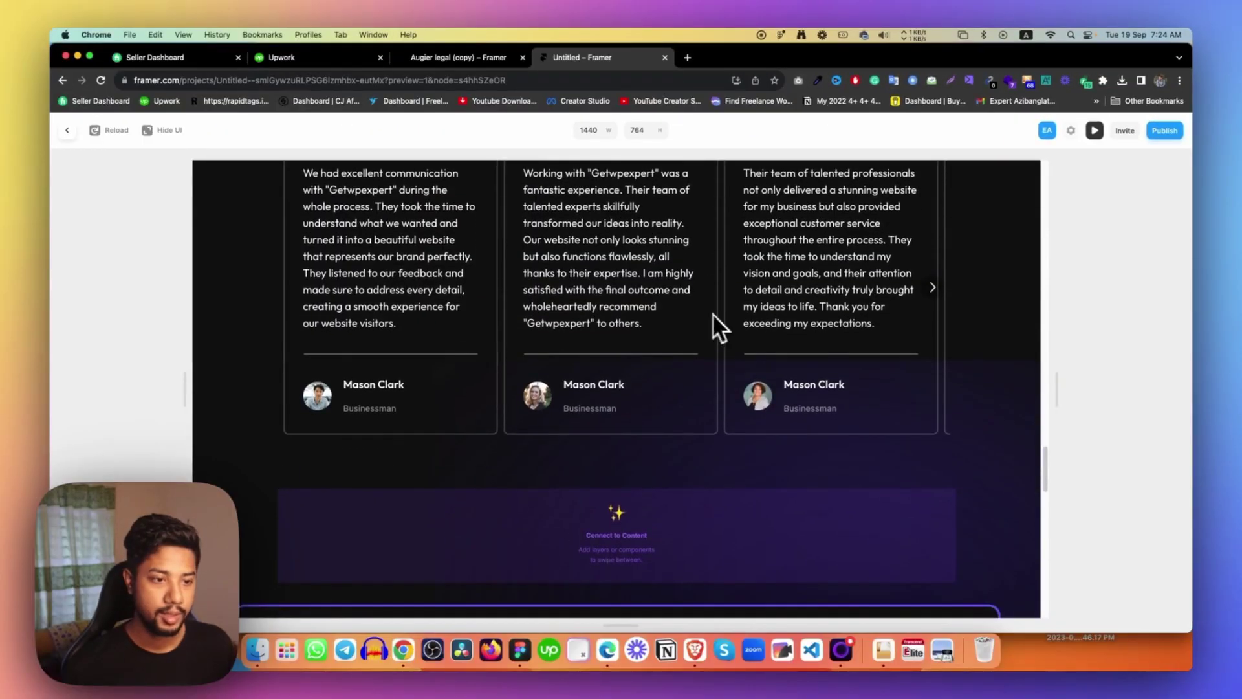
{"action": "scroll", "coordinate": [882, 317], "scroll_direction": "up", "scroll_amount": 1}
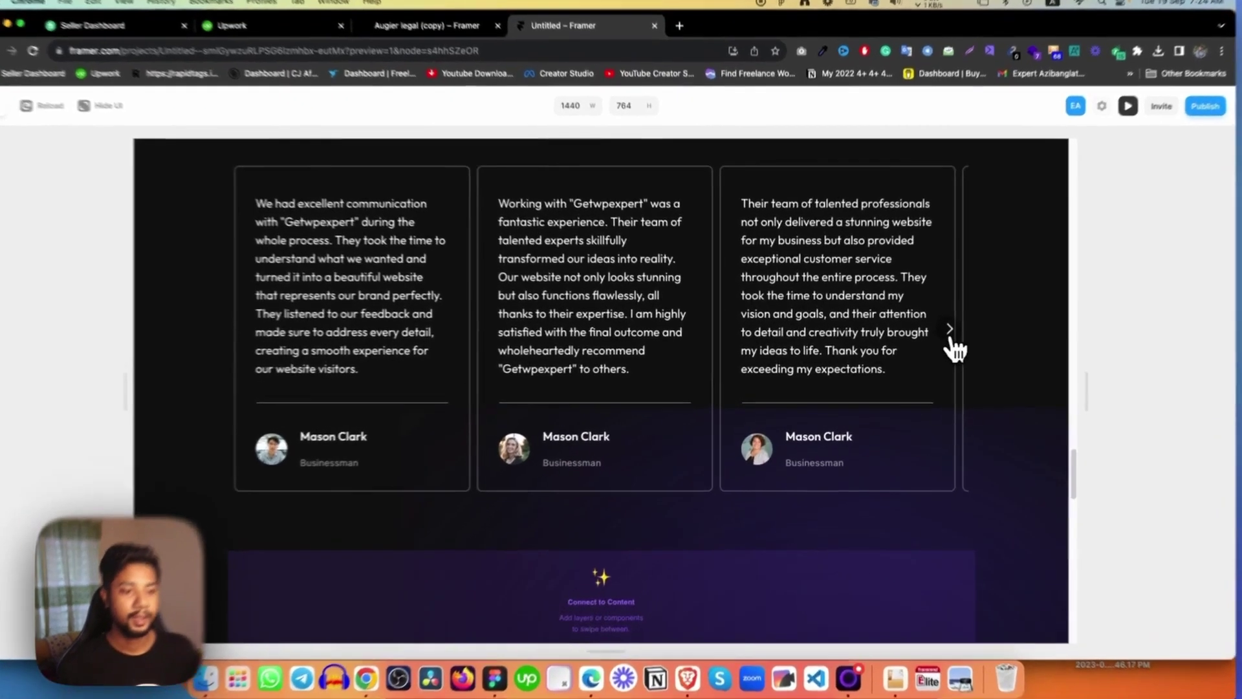
{"action": "left_click", "coordinate": [932, 332]}
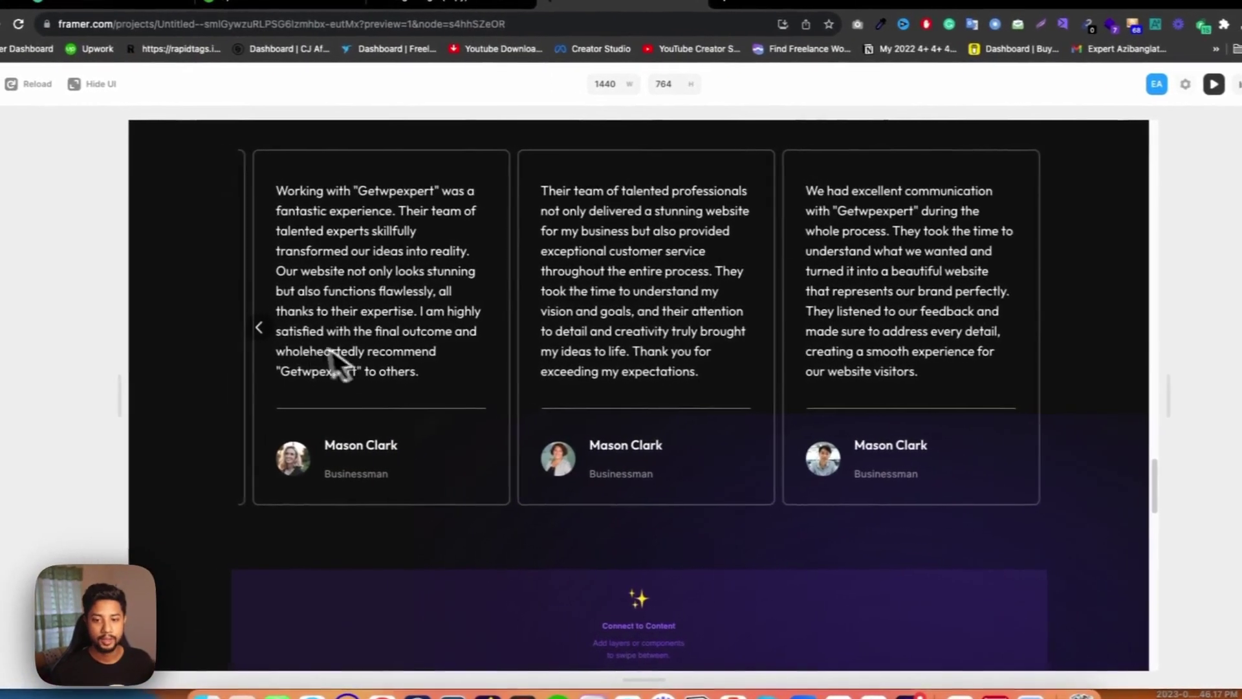
{"action": "left_click", "coordinate": [262, 329]}
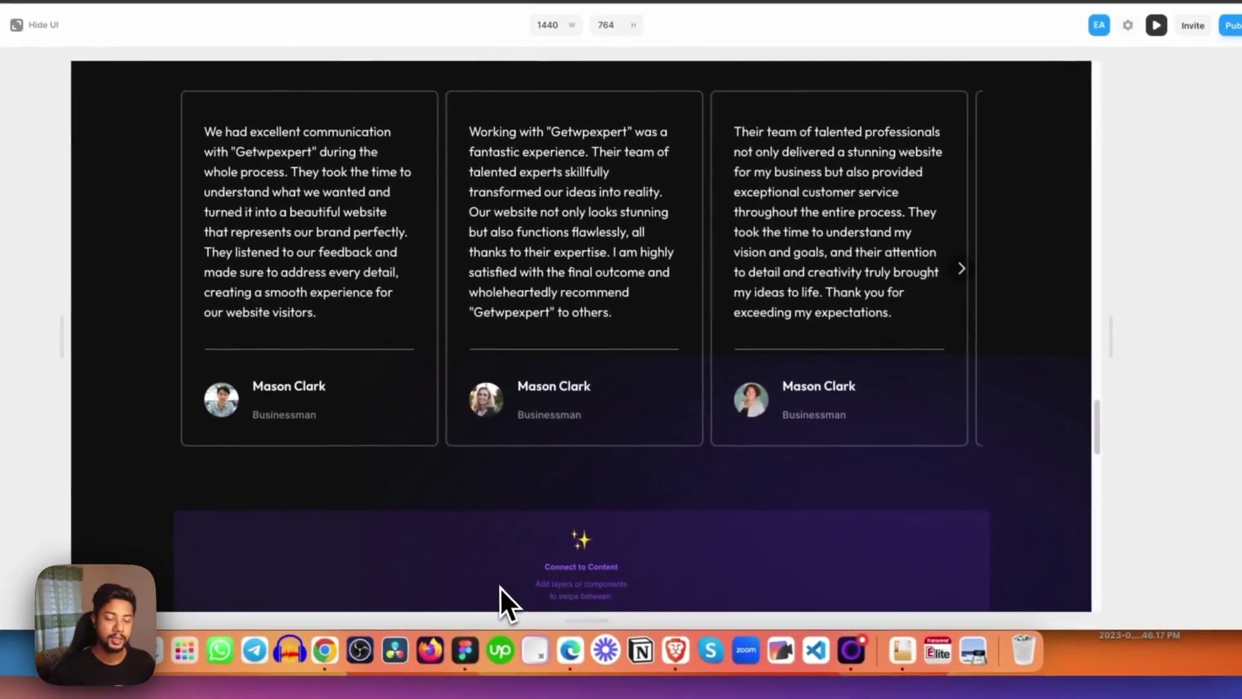
{"action": "left_click", "coordinate": [463, 656]}
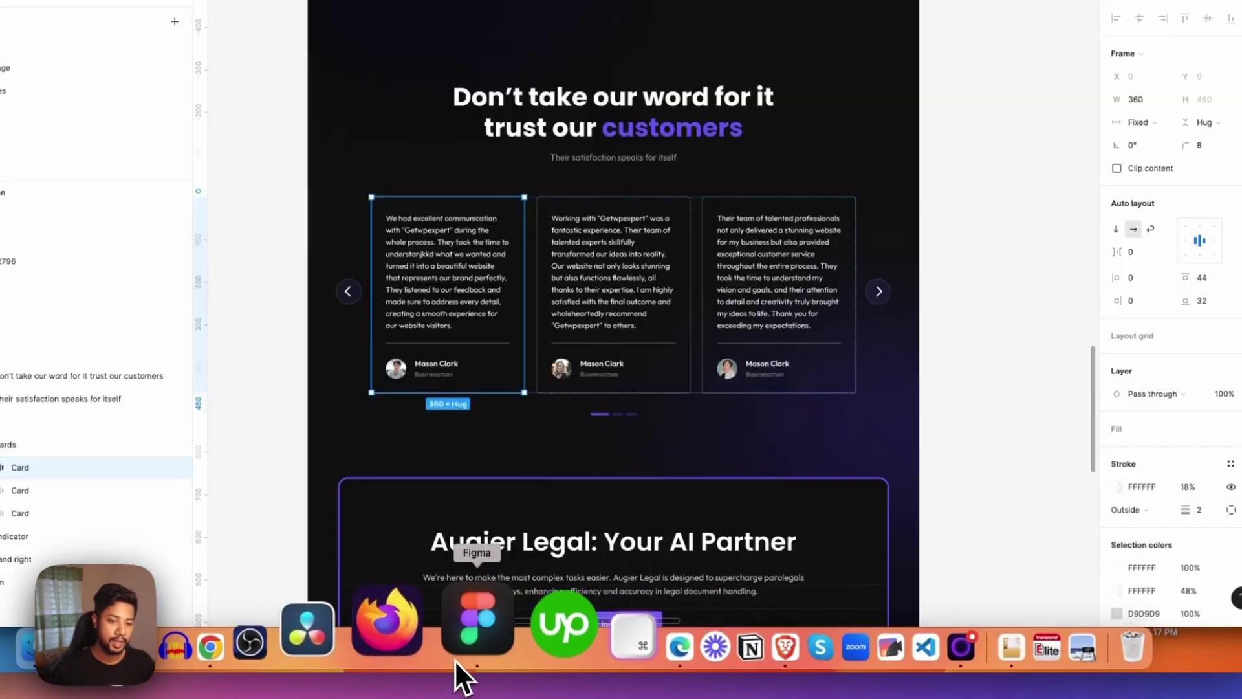
{"action": "left_click", "coordinate": [943, 396]}
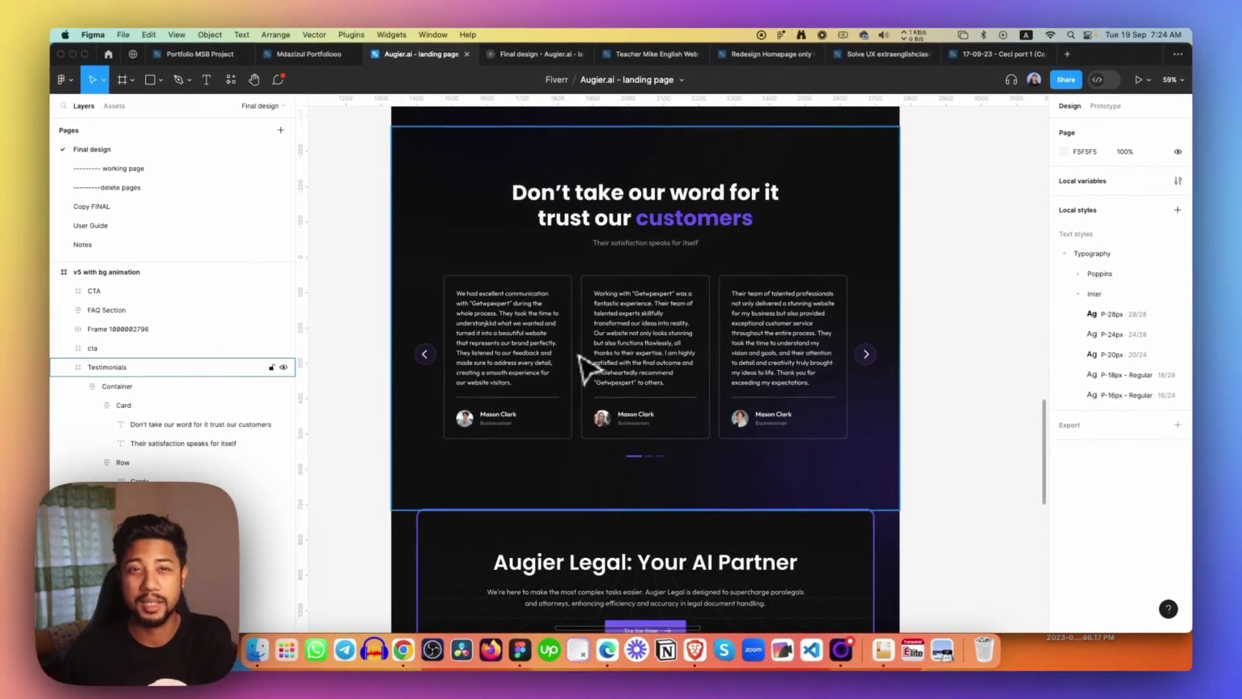
{"action": "left_click", "coordinate": [492, 537]}
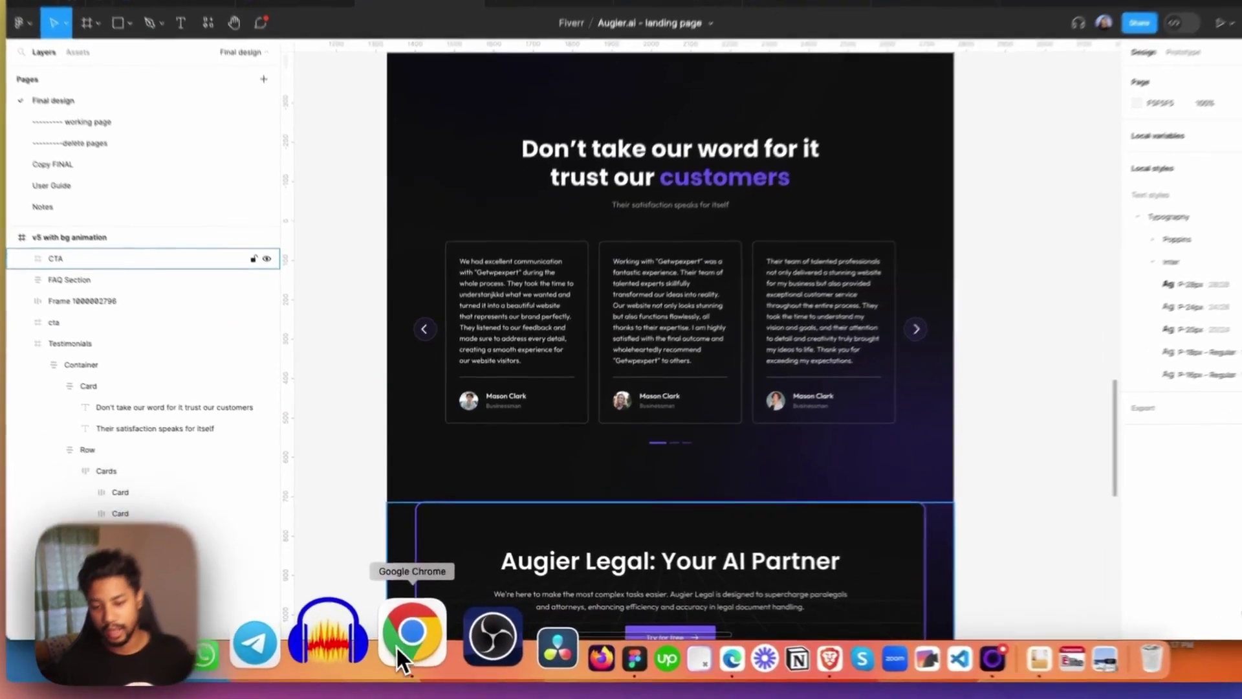
{"action": "left_click", "coordinate": [397, 647]}
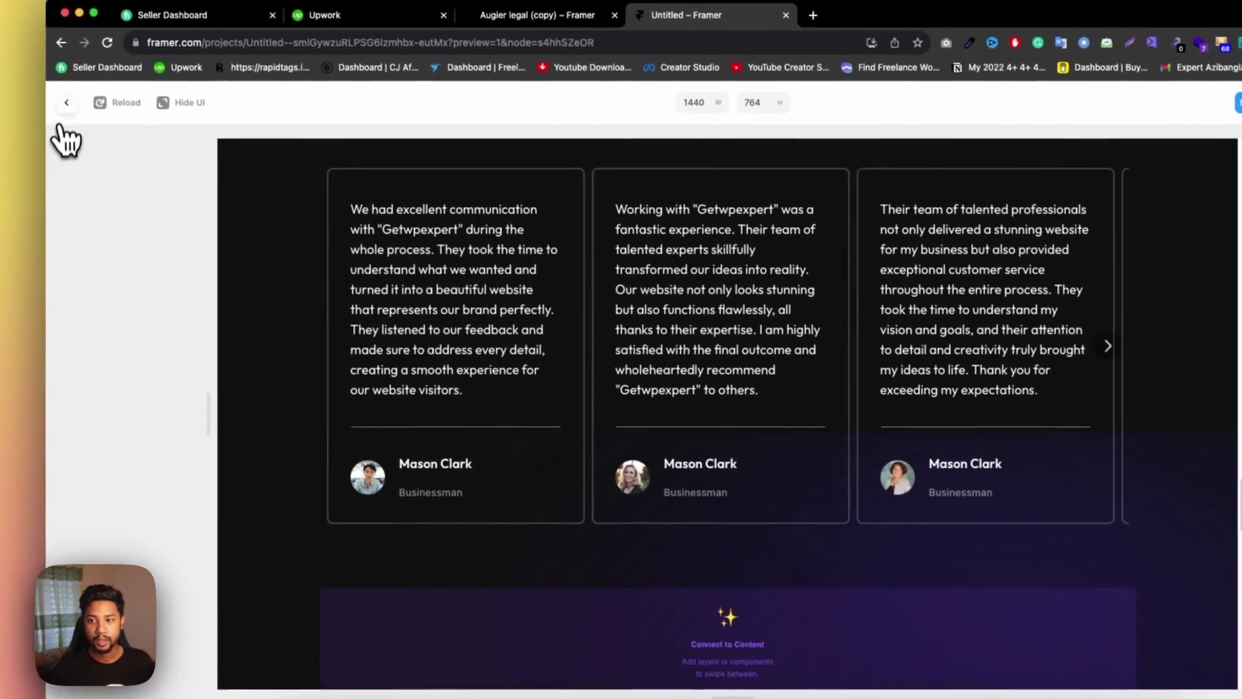
- Exit the preview, select the first Carousel layer, and open its Children '4 Items' list
{"action": "left_click", "coordinate": [32, 73]}
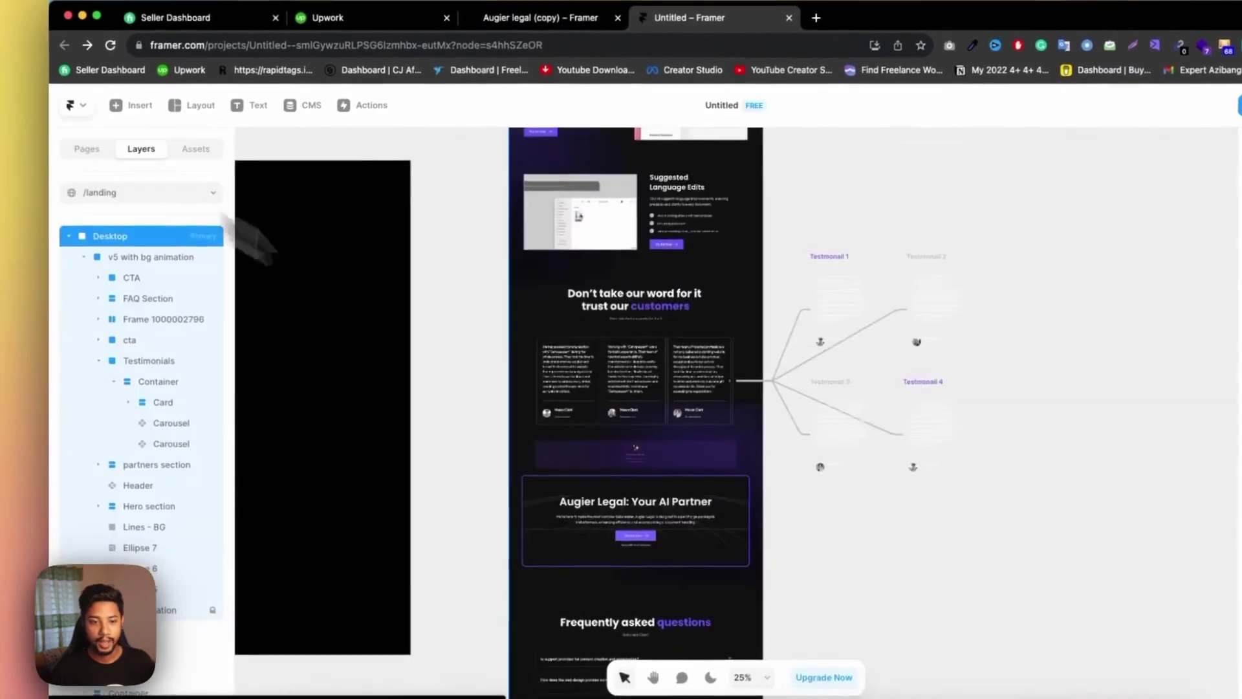
{"action": "scroll", "coordinate": [525, 328], "scroll_direction": "down", "scroll_amount": 5}
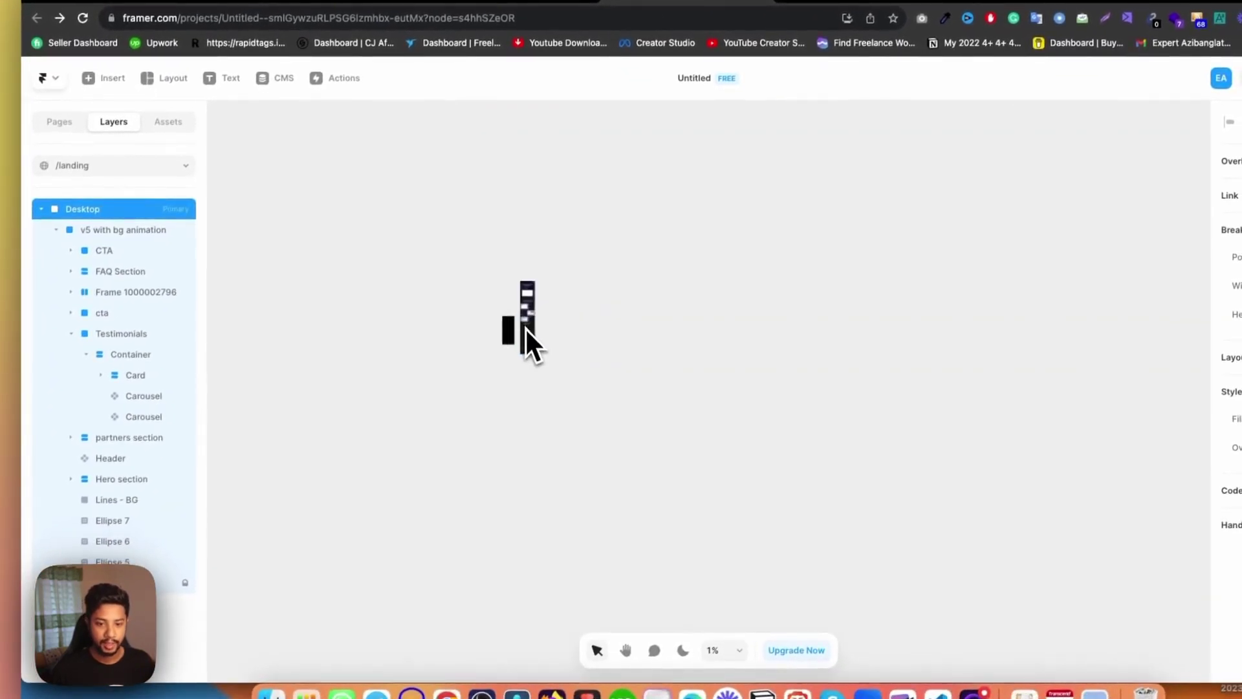
{"action": "scroll", "coordinate": [525, 327], "scroll_direction": "up", "scroll_amount": 10}
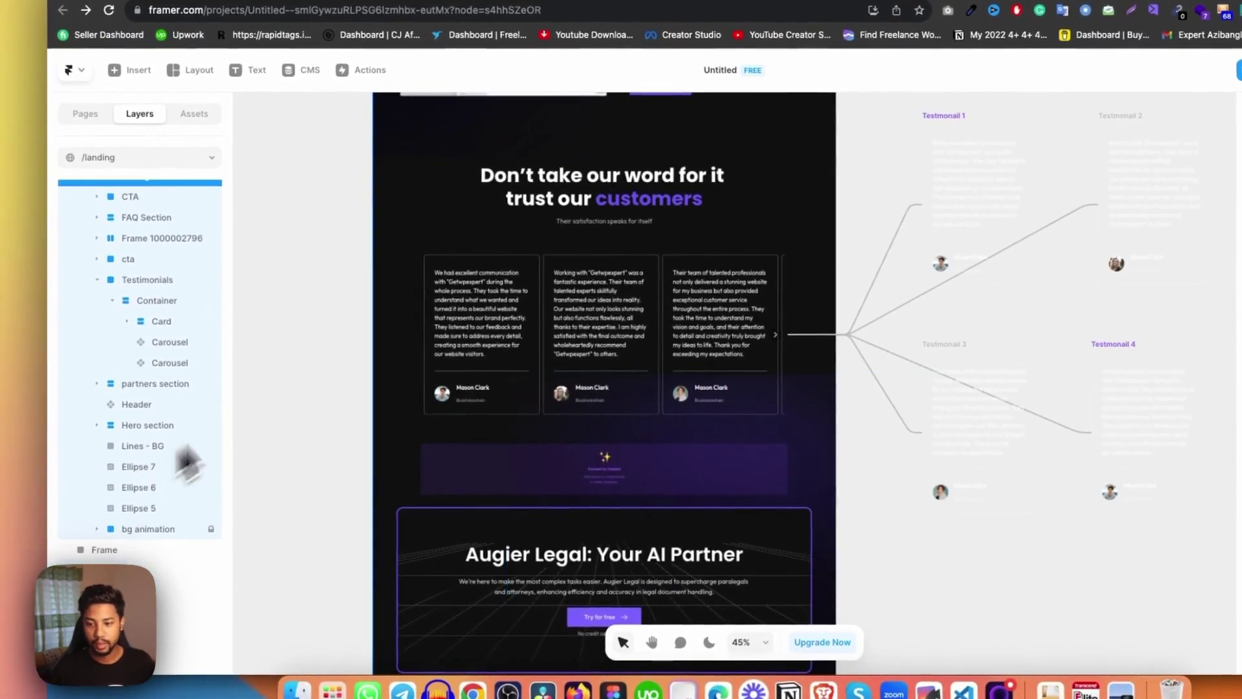
{"action": "left_click", "coordinate": [485, 291]}
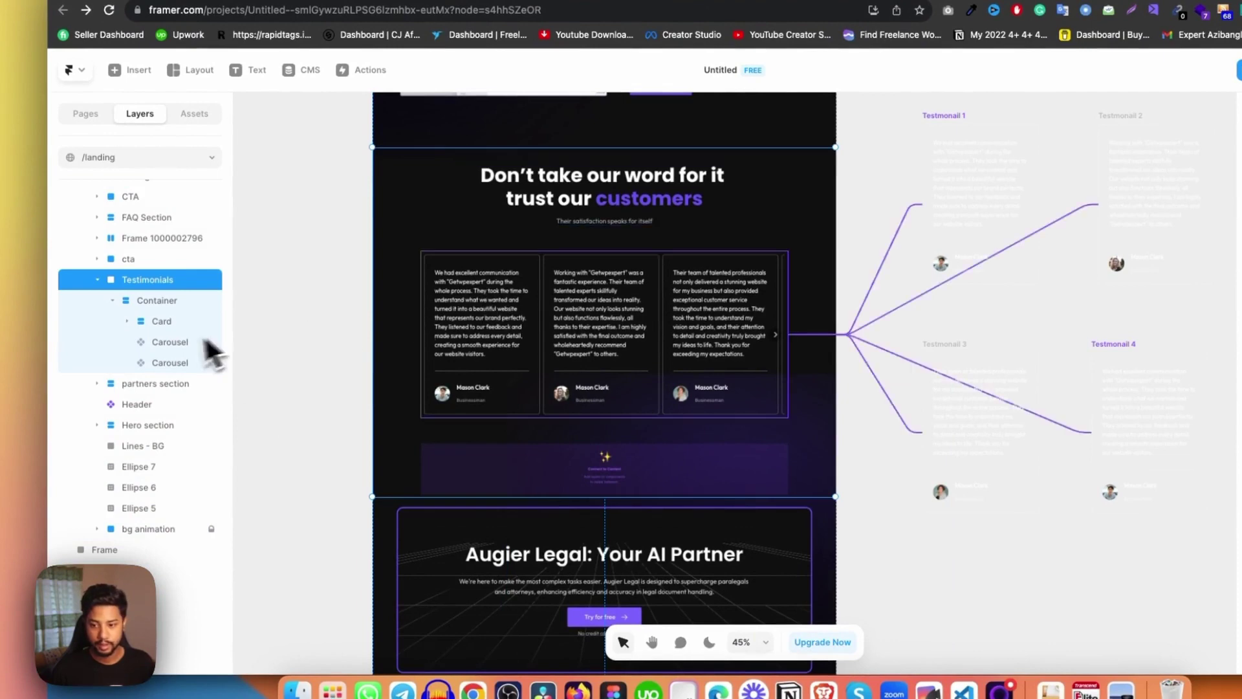
{"action": "left_click", "coordinate": [170, 342]}
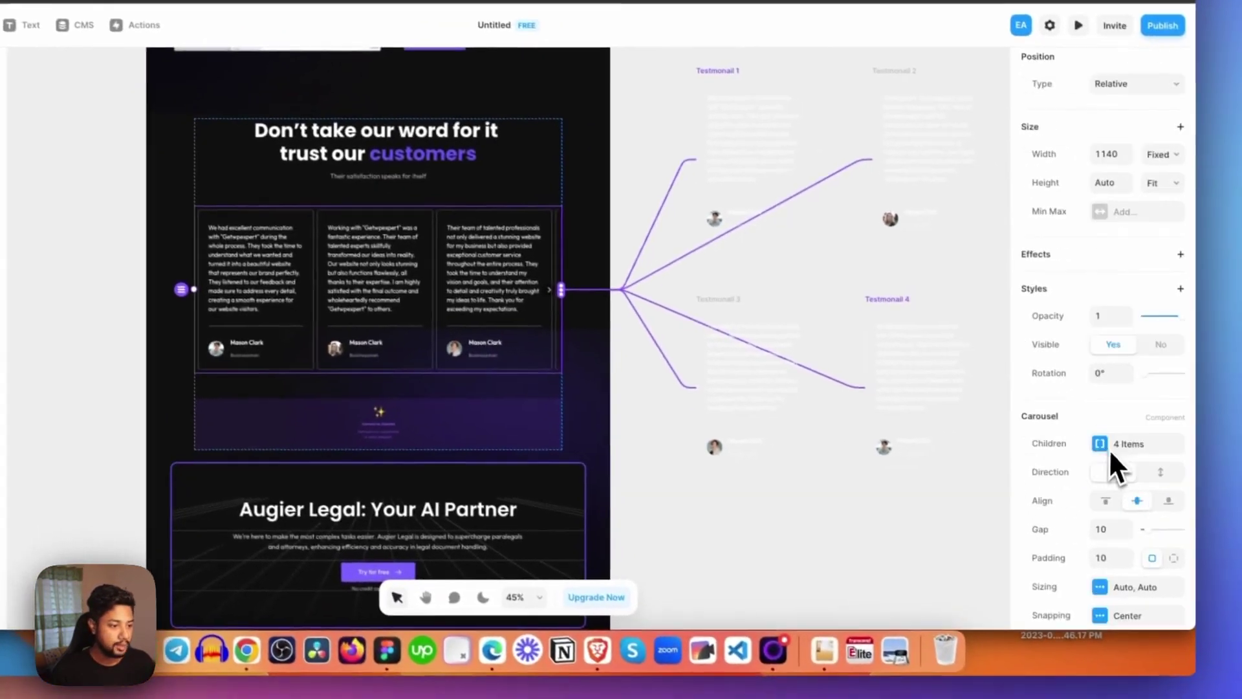
{"action": "scroll", "coordinate": [1105, 440], "scroll_direction": "down", "scroll_amount": 2}
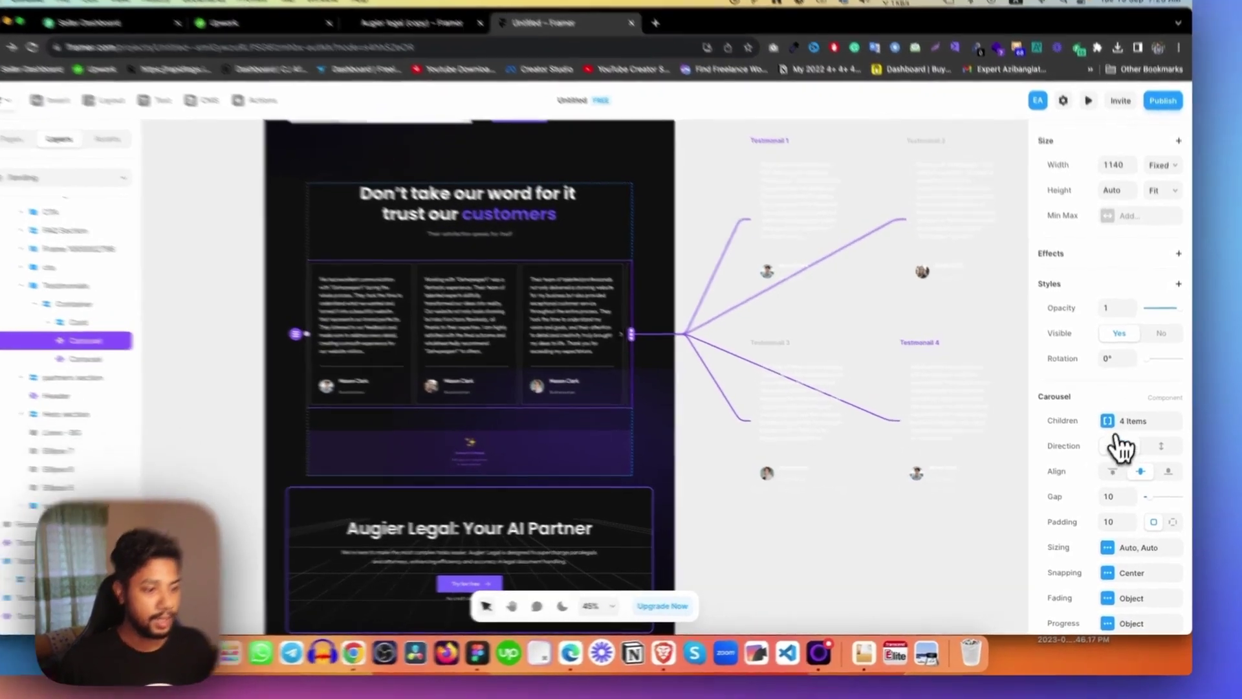
{"action": "left_click", "coordinate": [1113, 432]}
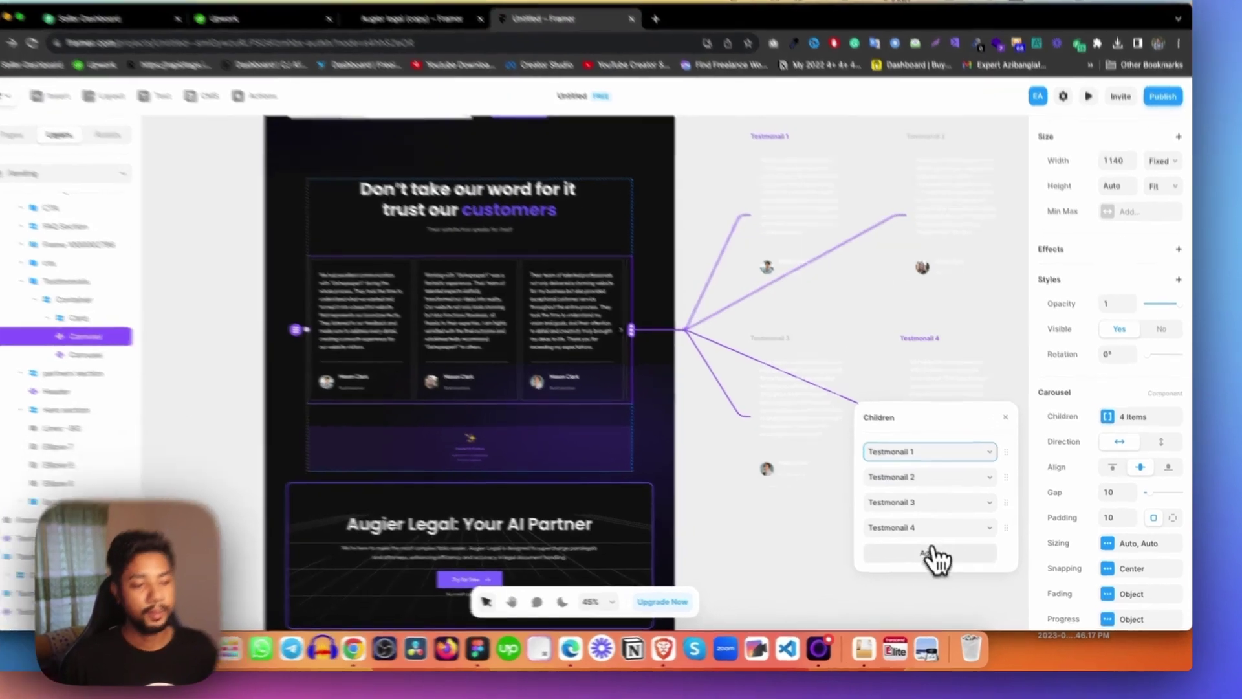
- Add a fifth child slot, set it to Testmonail 1 instead of Testmonail 4, and close the list
{"action": "left_click", "coordinate": [945, 560]}
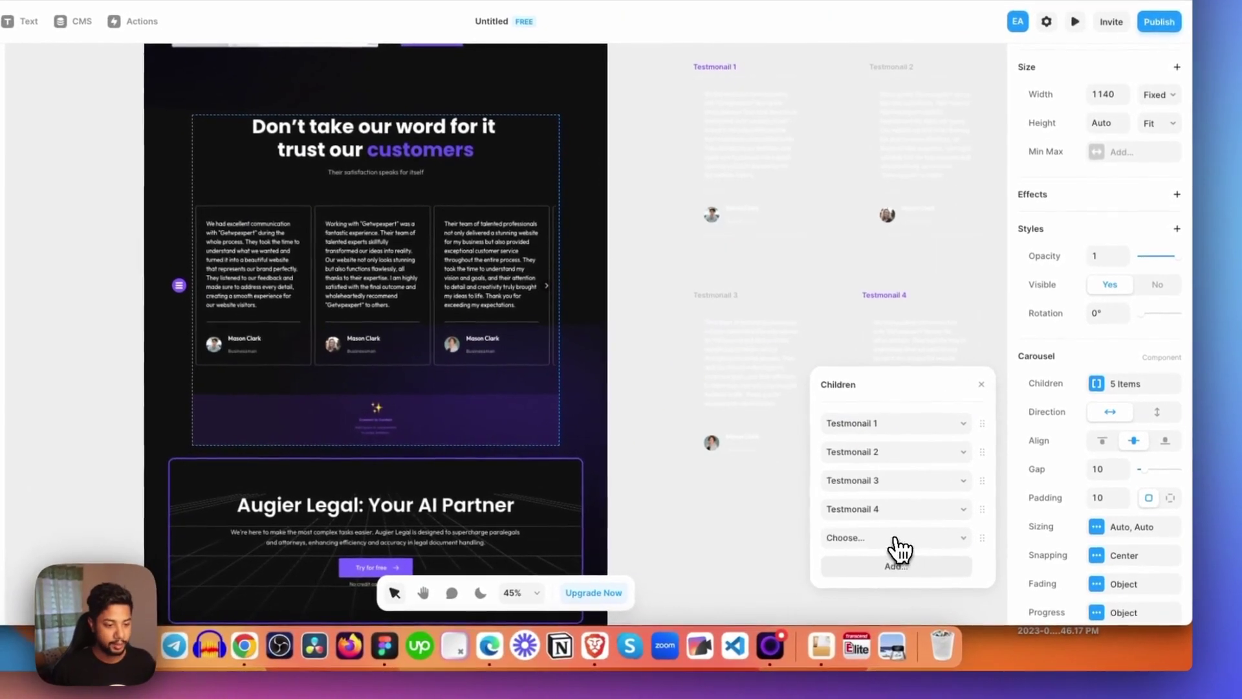
{"action": "left_click", "coordinate": [895, 539]}
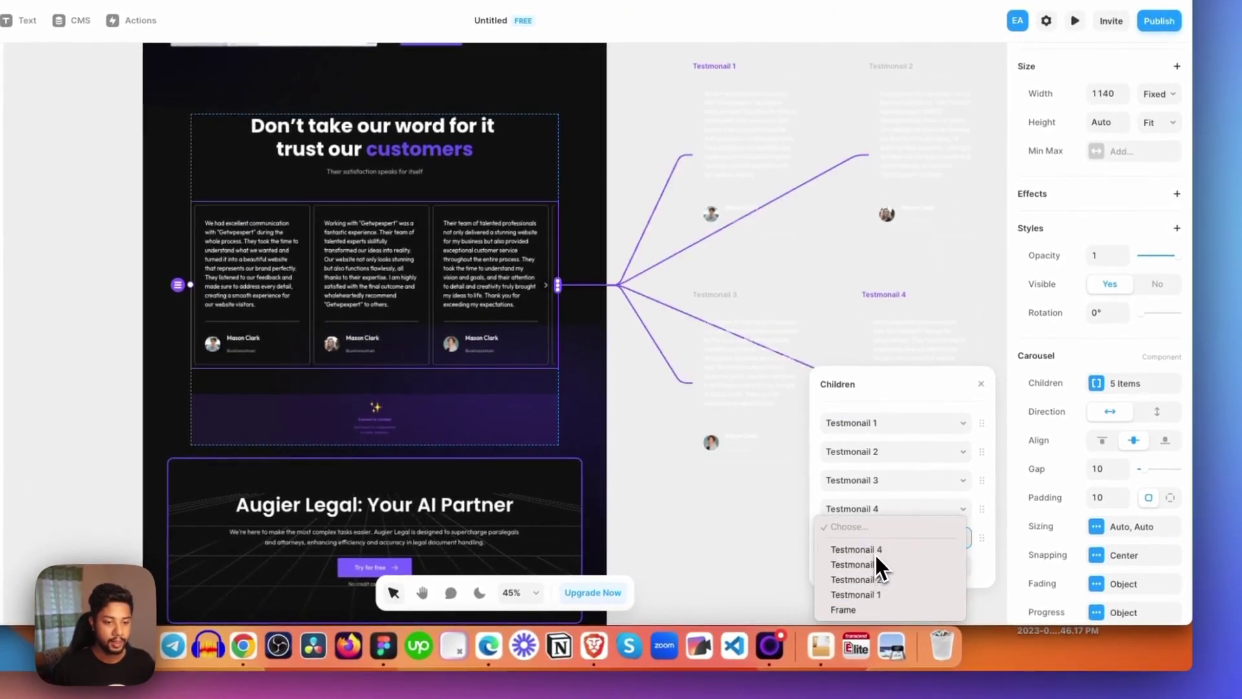
{"action": "left_click", "coordinate": [875, 551]}
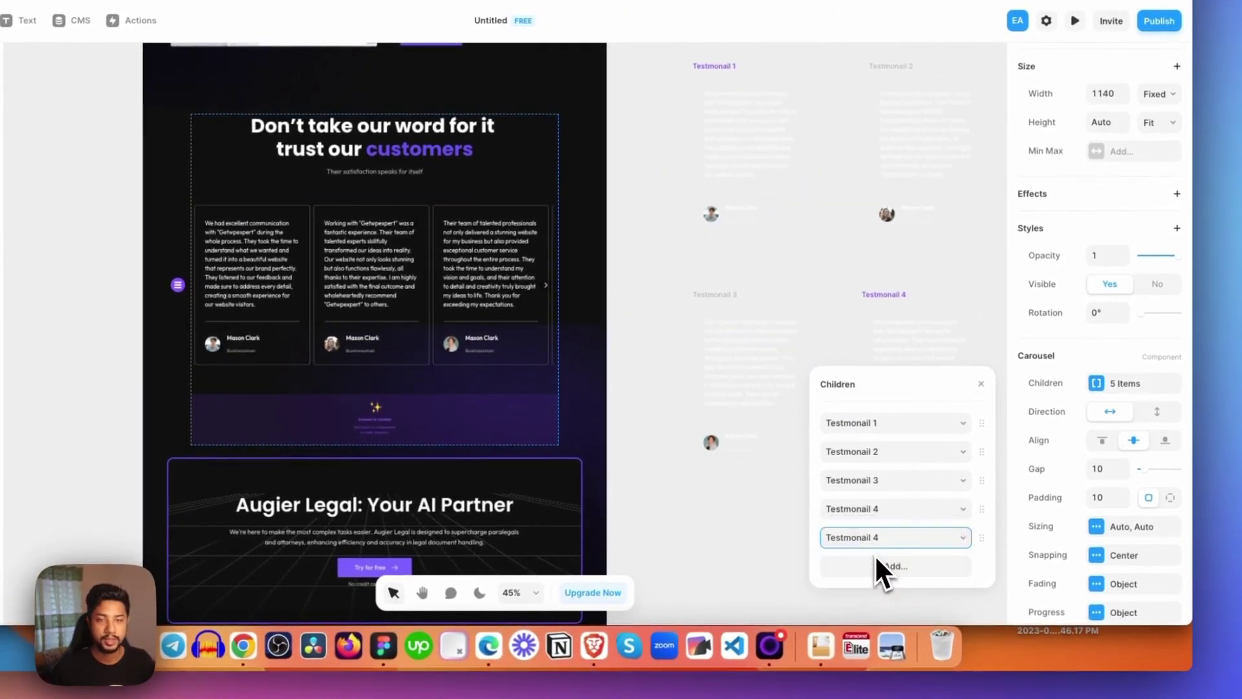
{"action": "left_click", "coordinate": [875, 554]}
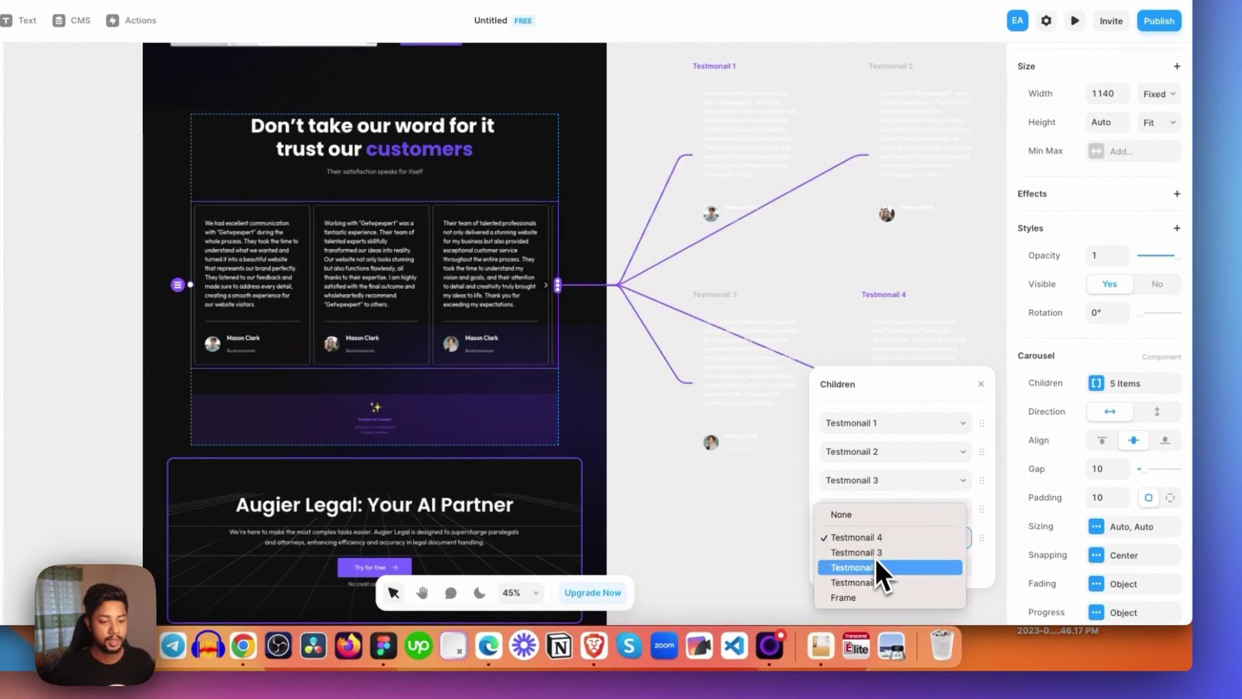
{"action": "left_click", "coordinate": [867, 584]}
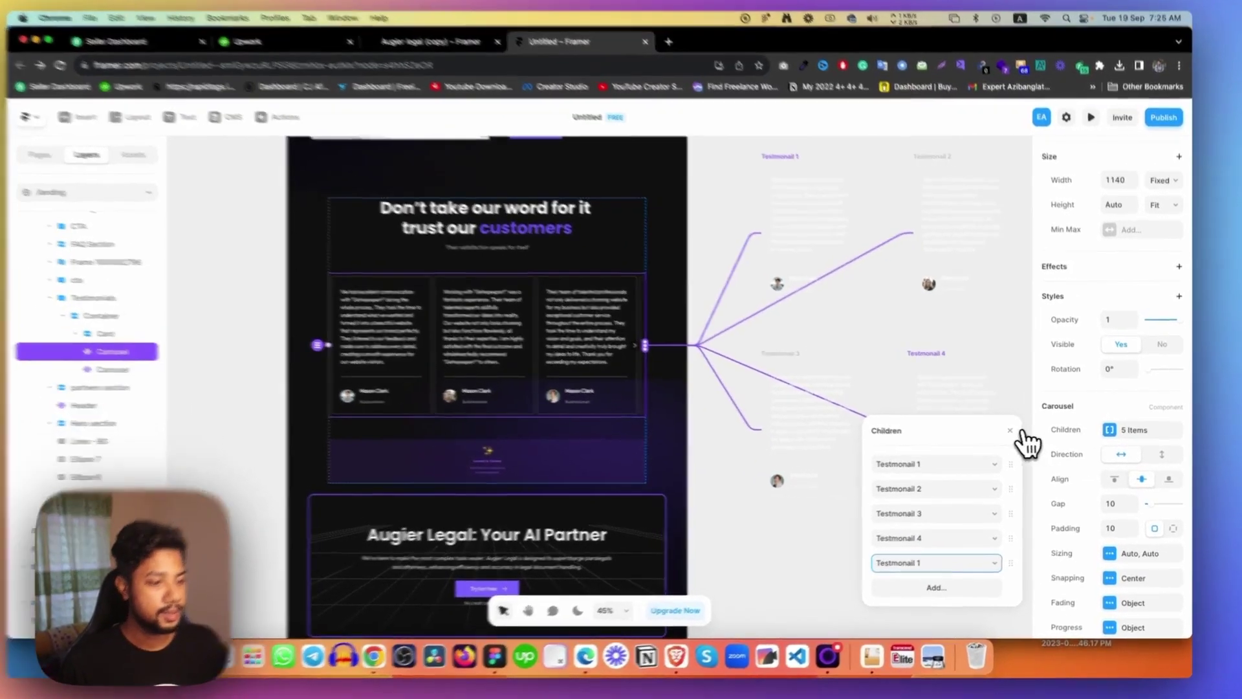
{"action": "left_click", "coordinate": [1032, 444]}
- Toggle the carousel direction to vertical and back to horizontal, and set Gap to 30
{"action": "scroll", "coordinate": [1093, 453], "scroll_direction": "down", "scroll_amount": 1}
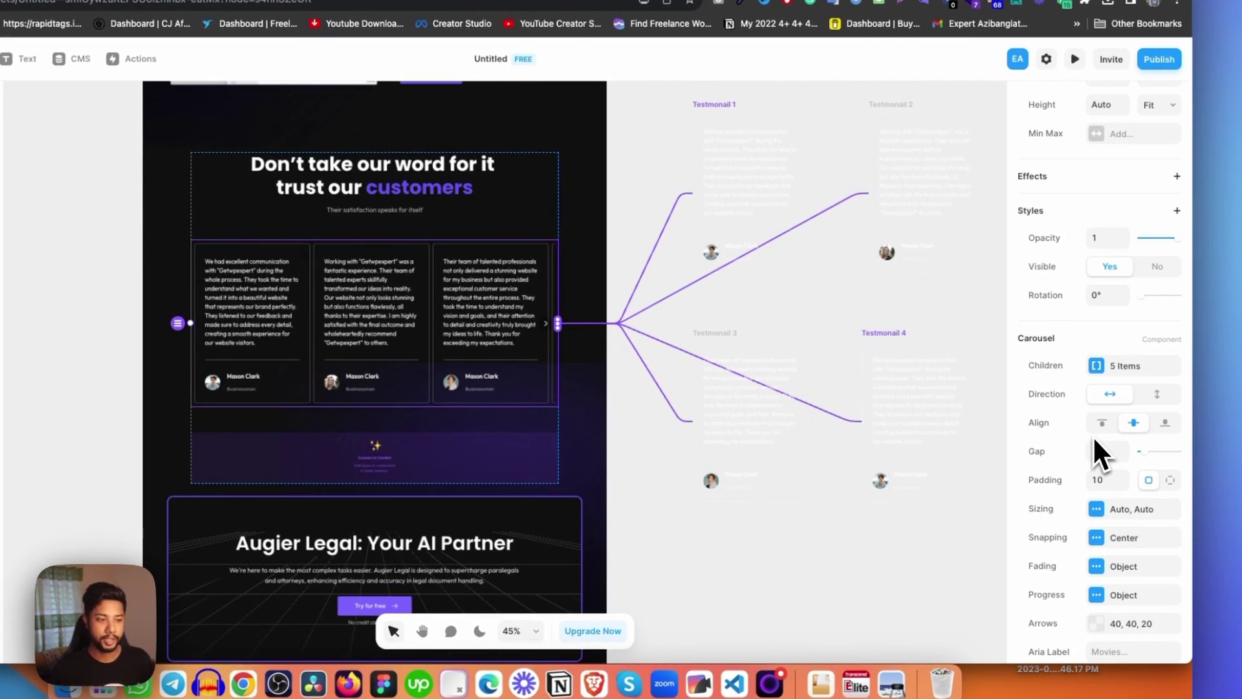
{"action": "left_click", "coordinate": [1169, 393]}
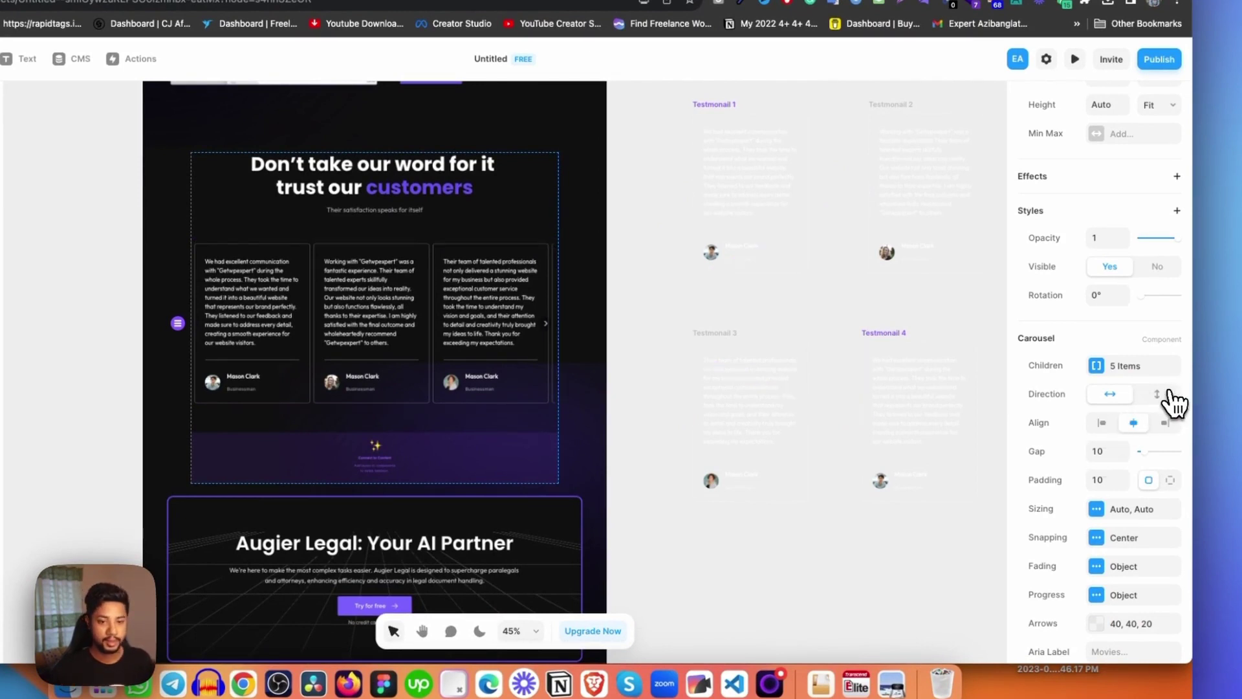
{"action": "left_click", "coordinate": [1123, 394]}
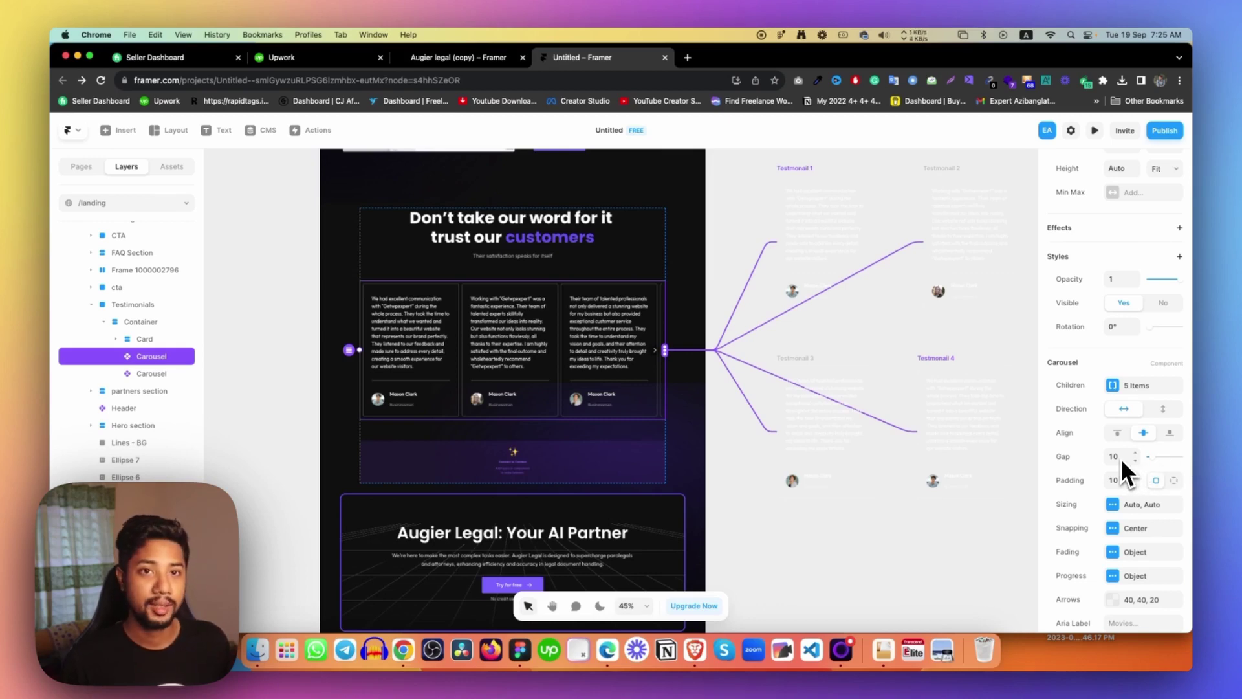
{"action": "left_click", "coordinate": [1111, 458]}
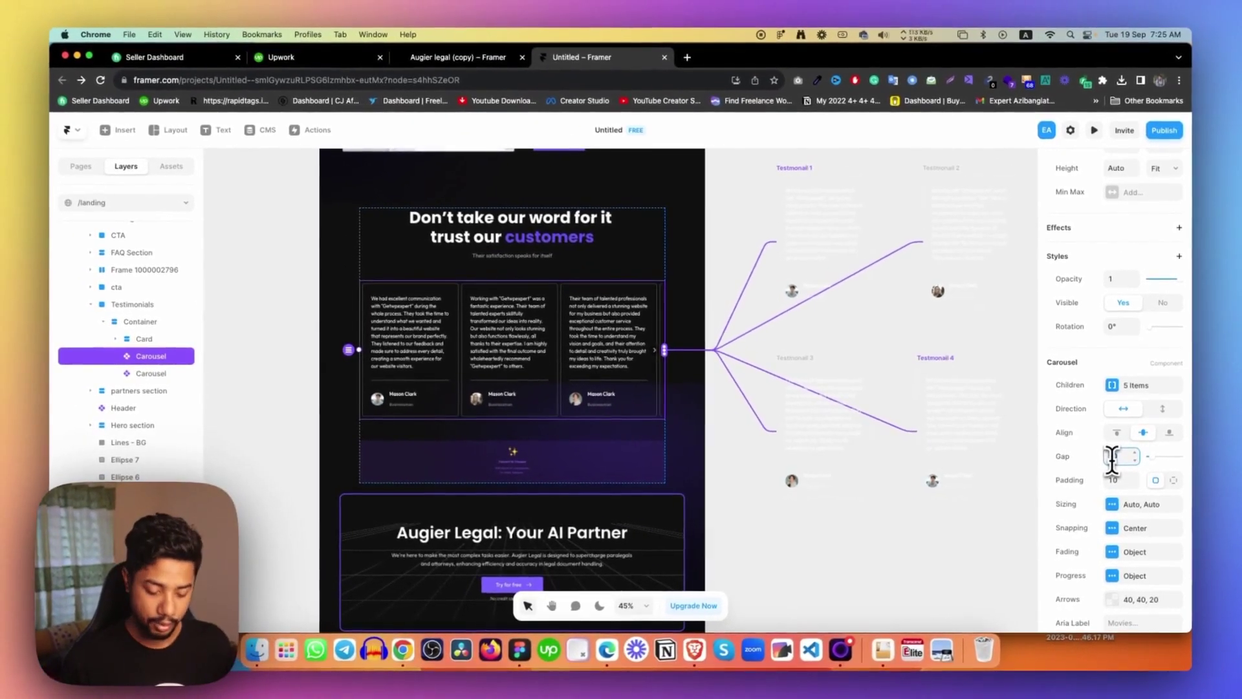
{"action": "key", "text": "Return"}
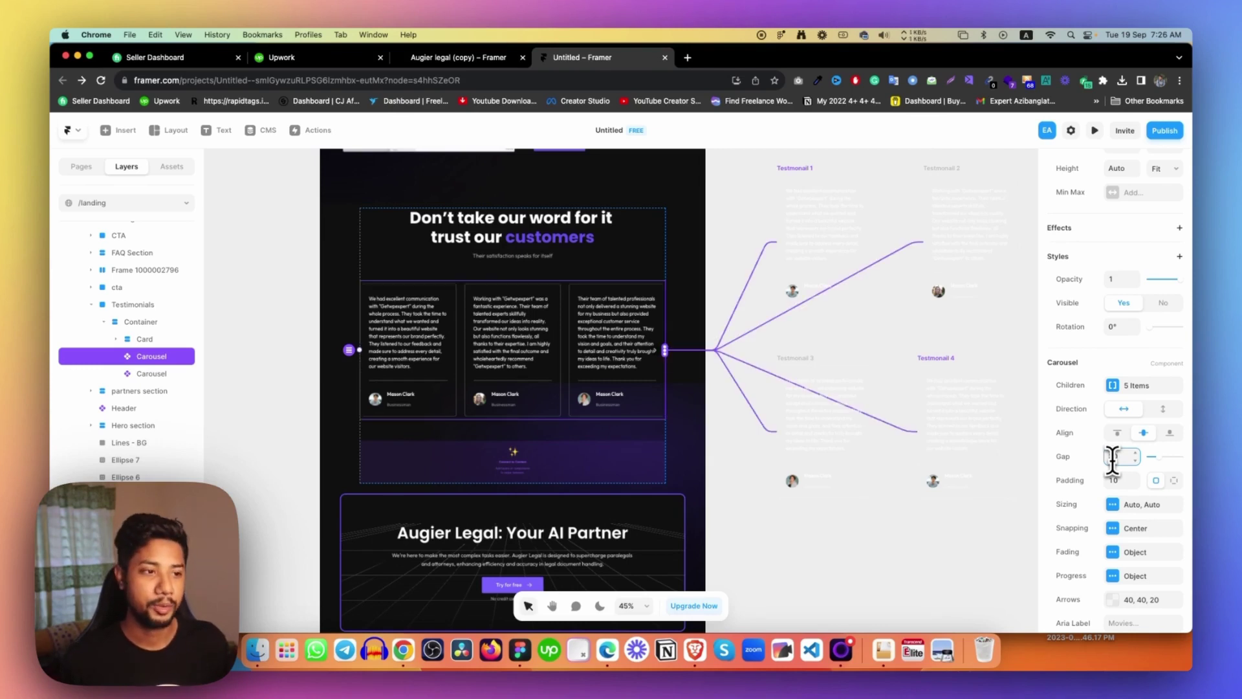
- Set the carousel padding to 0, then clear the field to re-enter 10
{"action": "scroll", "coordinate": [1110, 277], "scroll_direction": "up", "scroll_amount": 2}
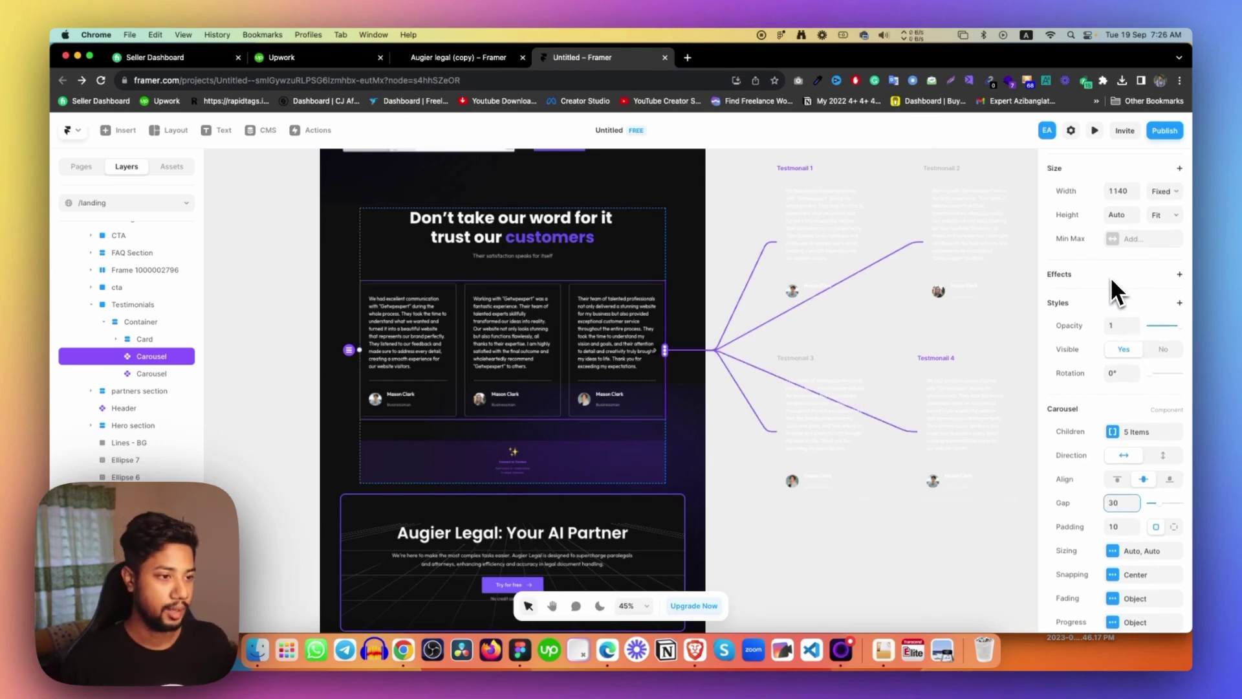
{"action": "scroll", "coordinate": [1111, 277], "scroll_direction": "down", "scroll_amount": 2}
{"action": "left_click", "coordinate": [1116, 476]}
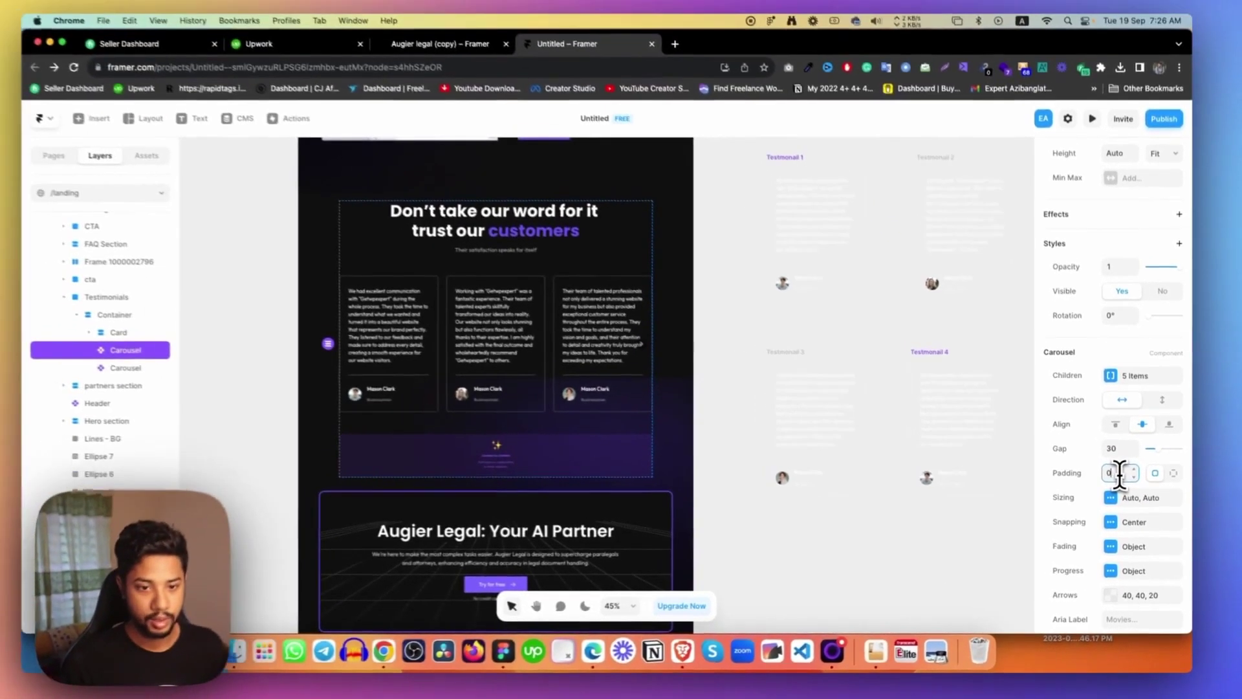
{"action": "type", "text": "0"}
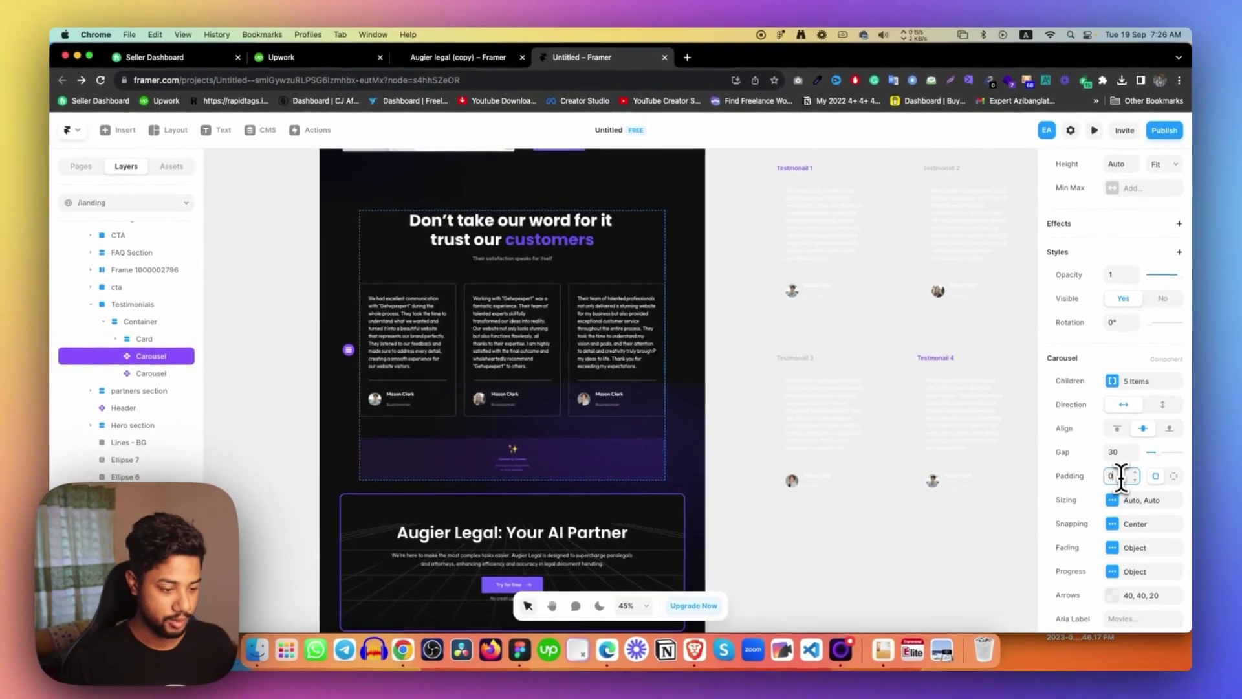
{"action": "key", "text": "Return"}
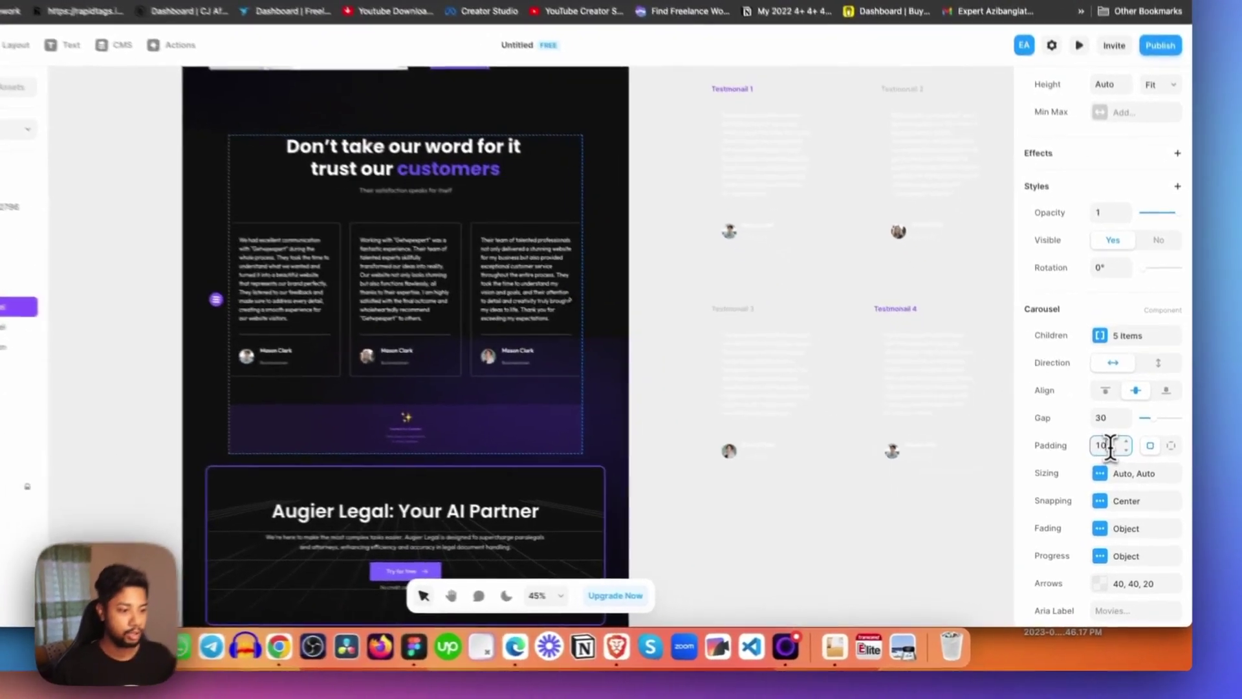
{"action": "key", "text": "BackSpace"}
{"action": "key", "text": "BackSpace"}
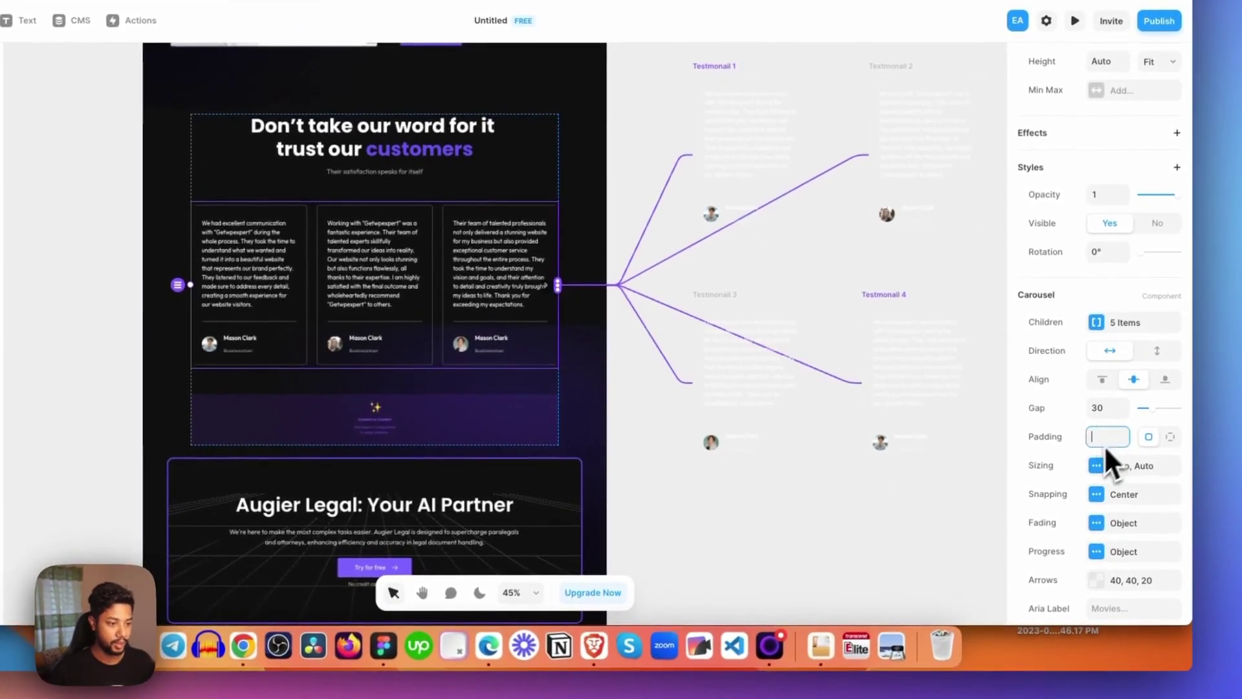
- Try Columns and Stretch card widths, settle on Auto, then select the Desktop frame
{"action": "left_click", "coordinate": [1102, 469]}
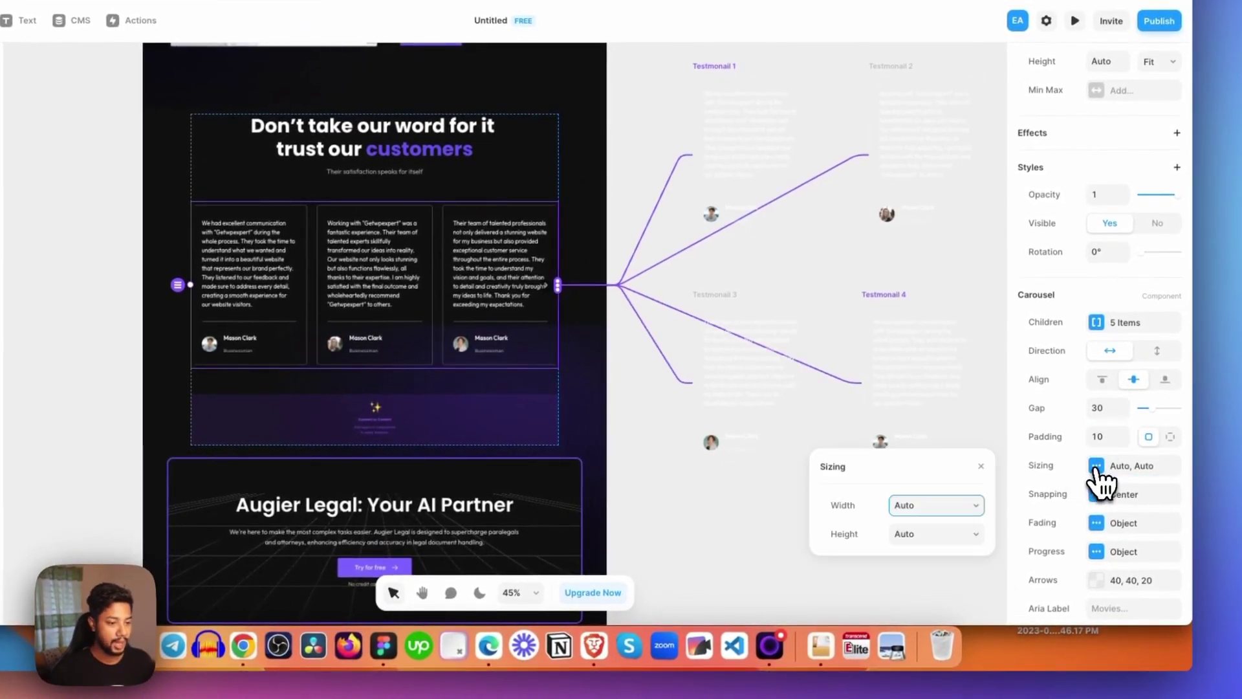
{"action": "left_click", "coordinate": [939, 508]}
{"action": "left_click", "coordinate": [937, 532]}
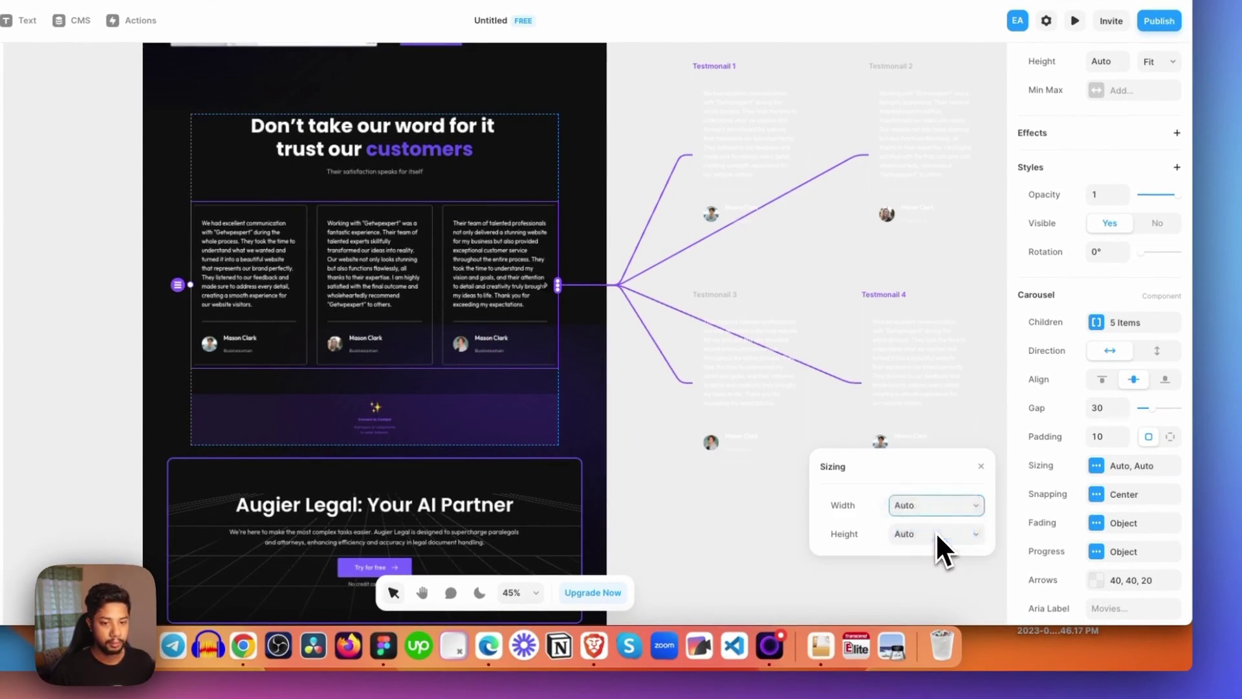
{"action": "left_click", "coordinate": [930, 508]}
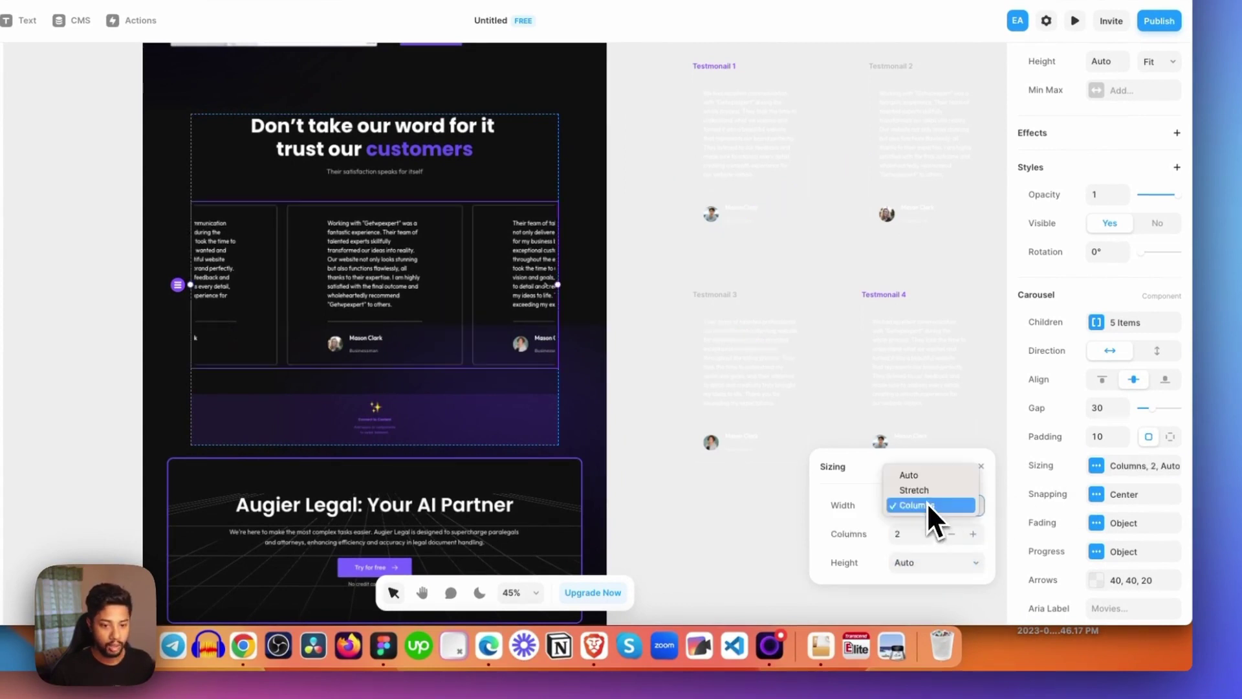
{"action": "left_click", "coordinate": [920, 490]}
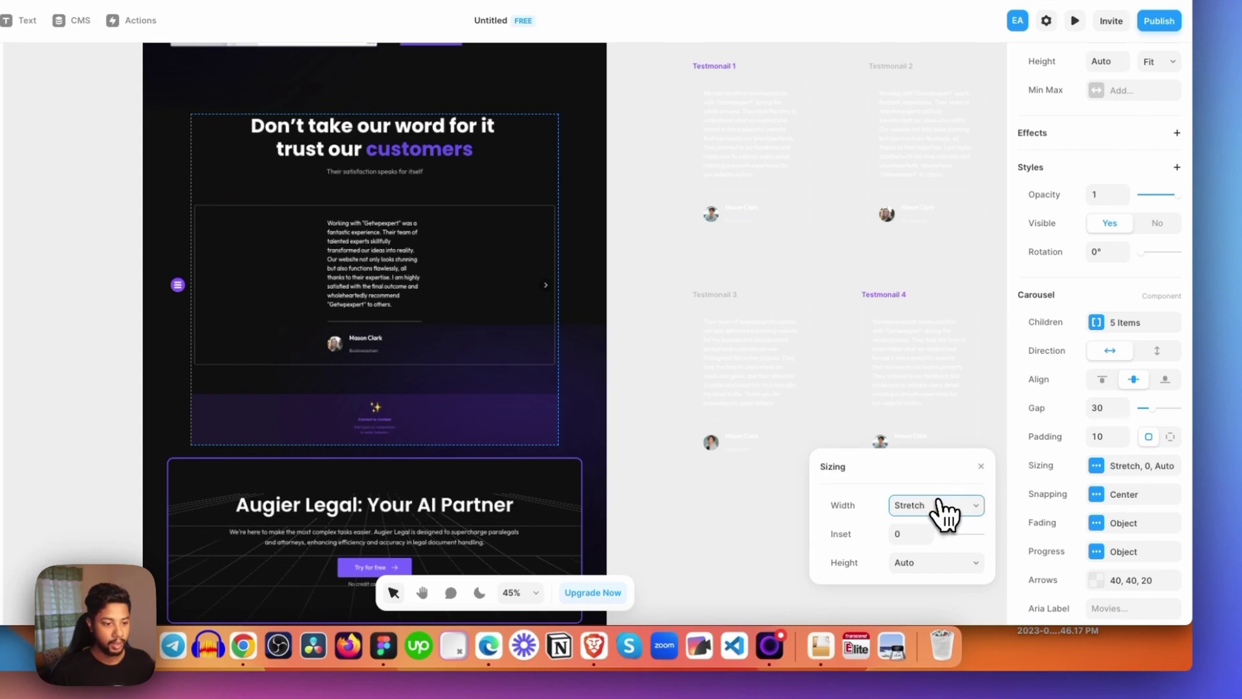
{"action": "left_click", "coordinate": [940, 505]}
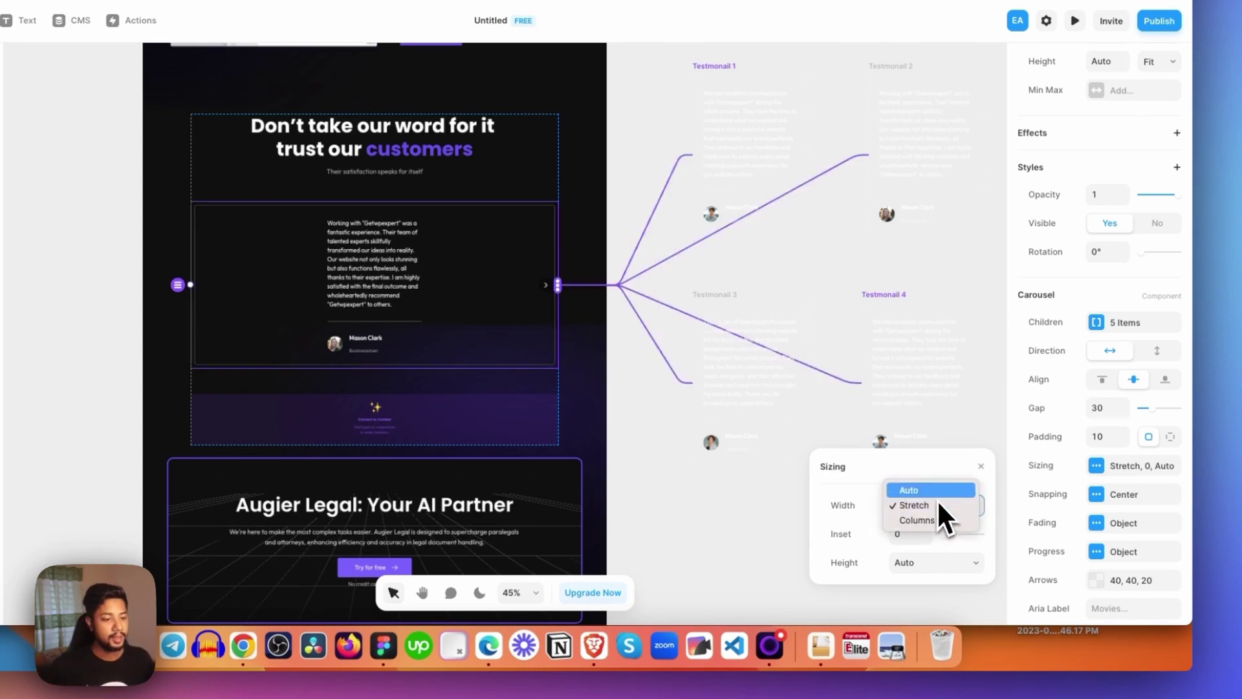
{"action": "left_click", "coordinate": [937, 495]}
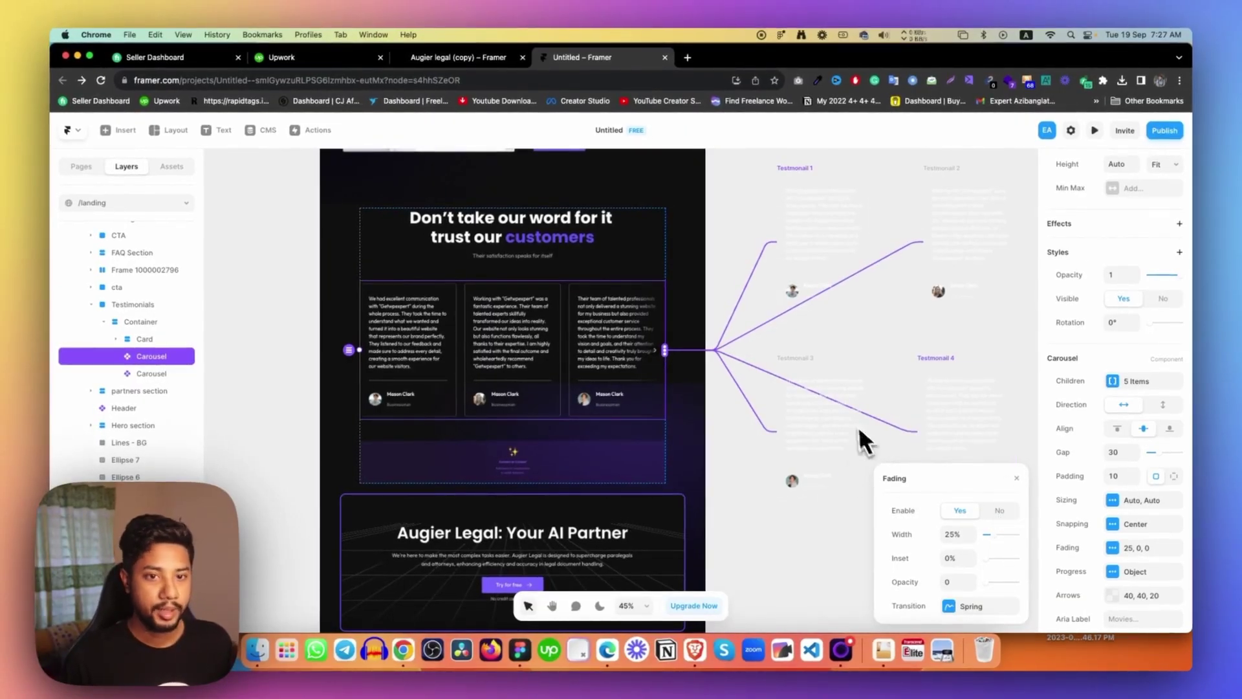
{"action": "scroll", "coordinate": [116, 259], "scroll_direction": "up", "scroll_amount": 2}
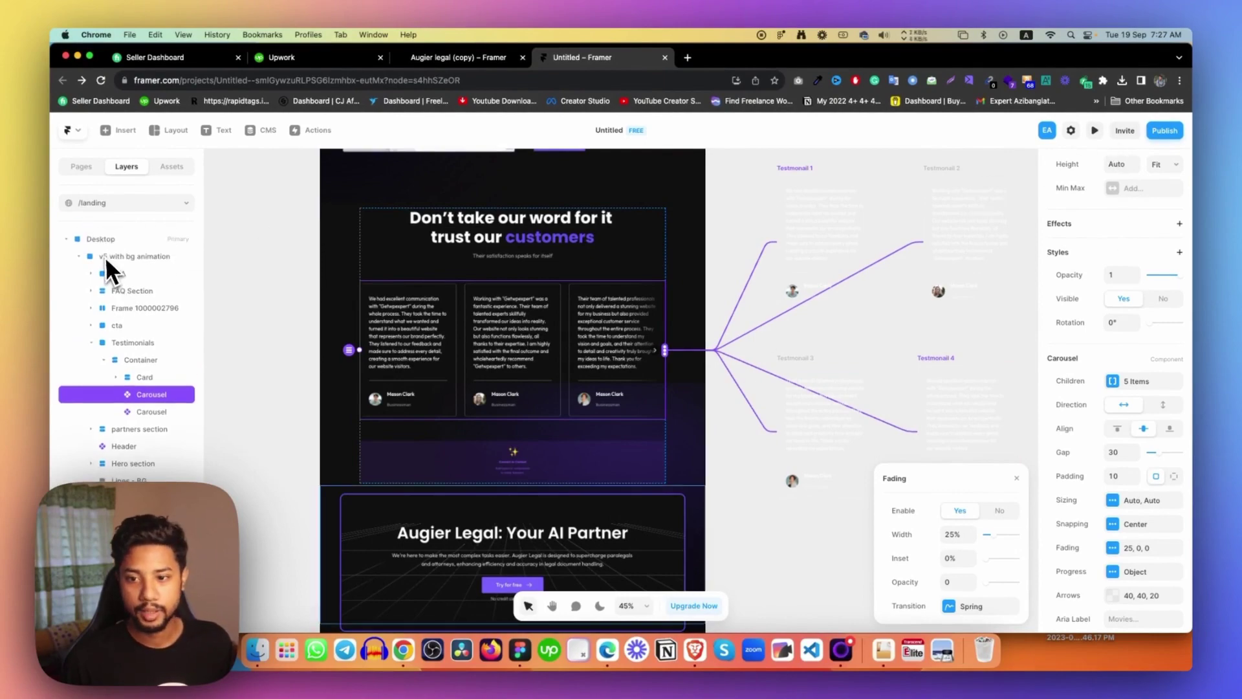
{"action": "left_click", "coordinate": [106, 257]}
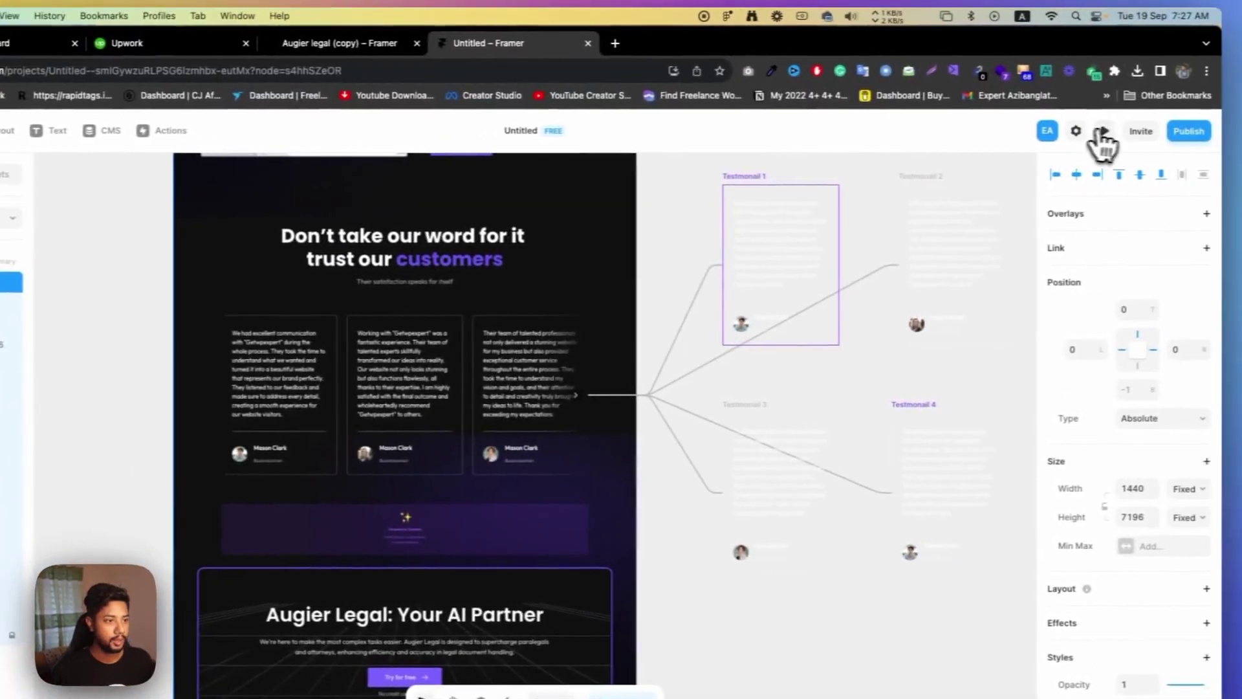
- Preview the page, slide the carousel forward and back to check edge fading, then exit
{"action": "left_click", "coordinate": [1228, 129]}
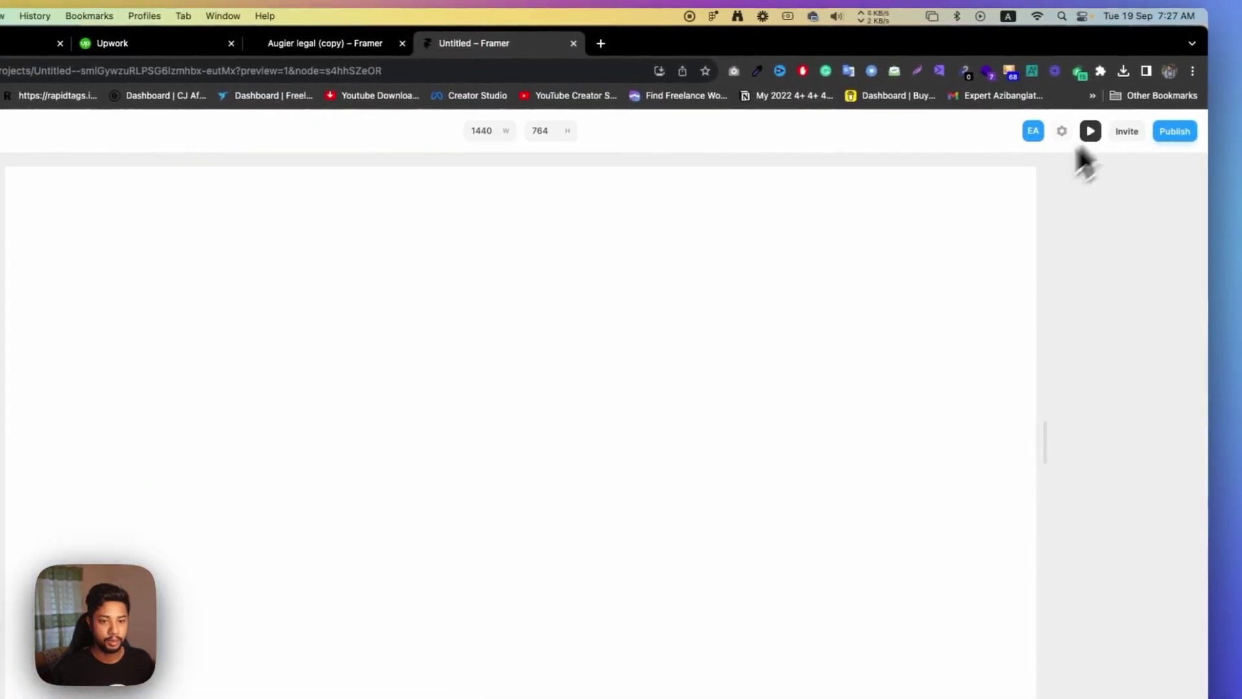
{"action": "scroll", "coordinate": [554, 384], "scroll_direction": "down", "scroll_amount": 10}
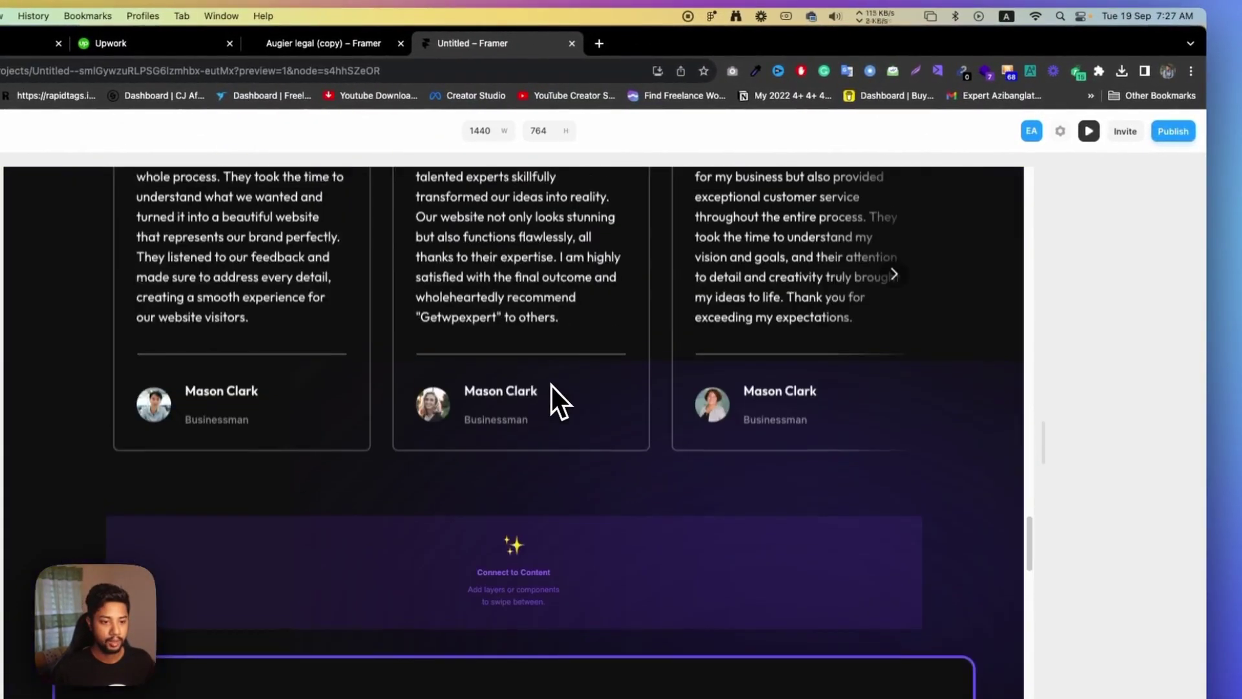
{"action": "scroll", "coordinate": [860, 327], "scroll_direction": "up", "scroll_amount": 3}
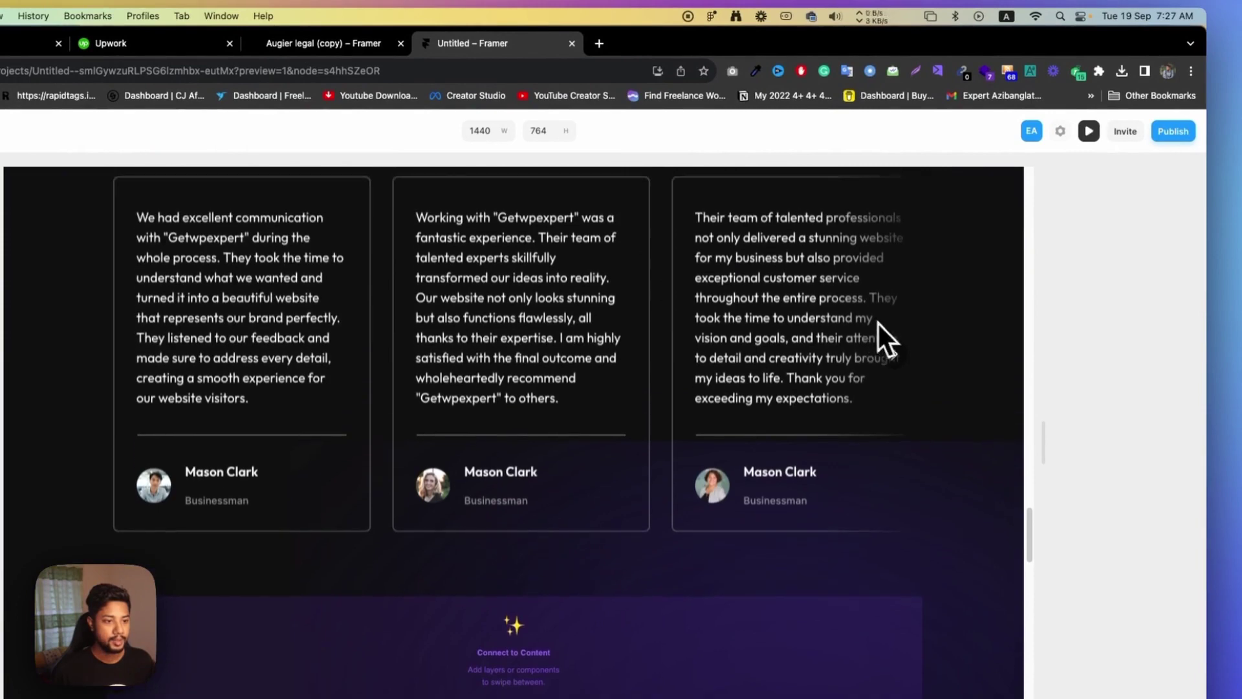
{"action": "left_click", "coordinate": [900, 360]}
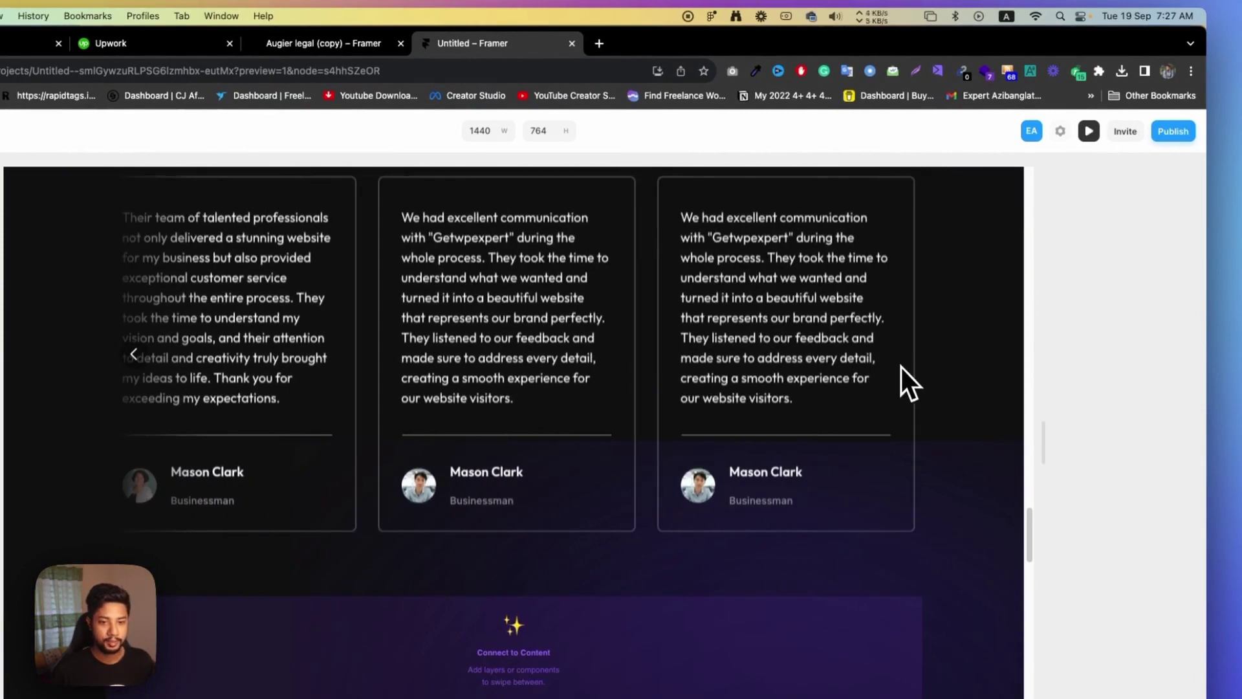
{"action": "scroll", "coordinate": [902, 367], "scroll_direction": "up", "scroll_amount": 1}
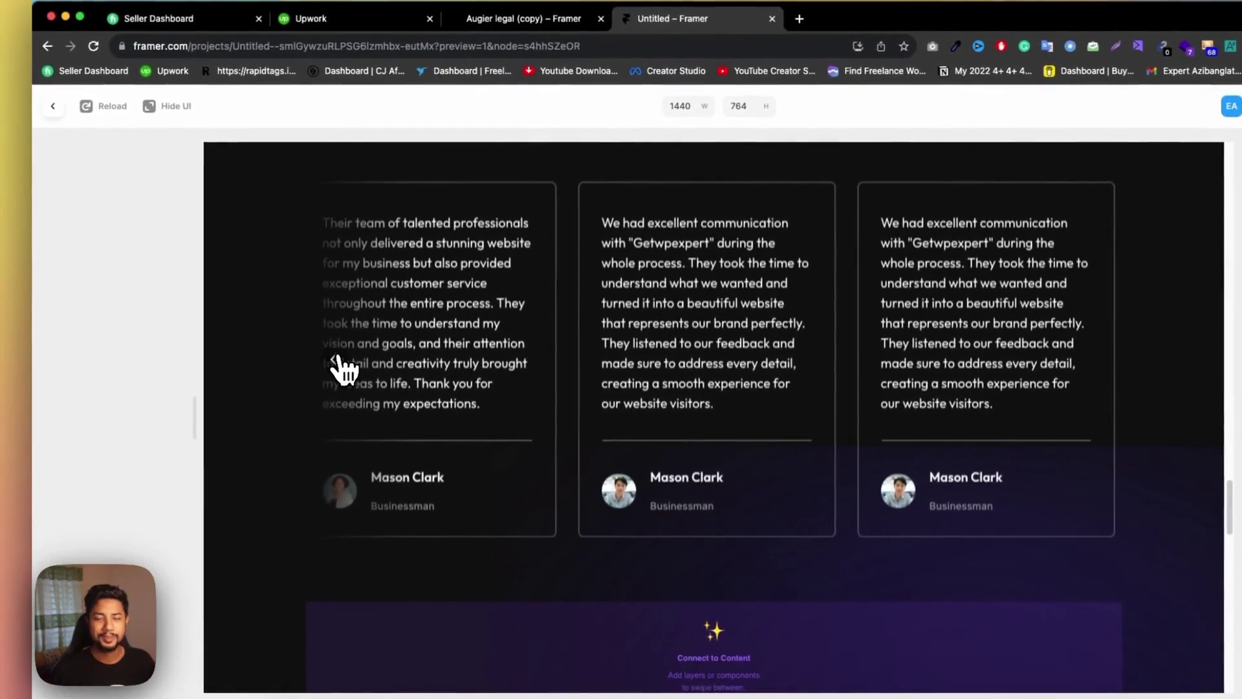
{"action": "left_click", "coordinate": [338, 357]}
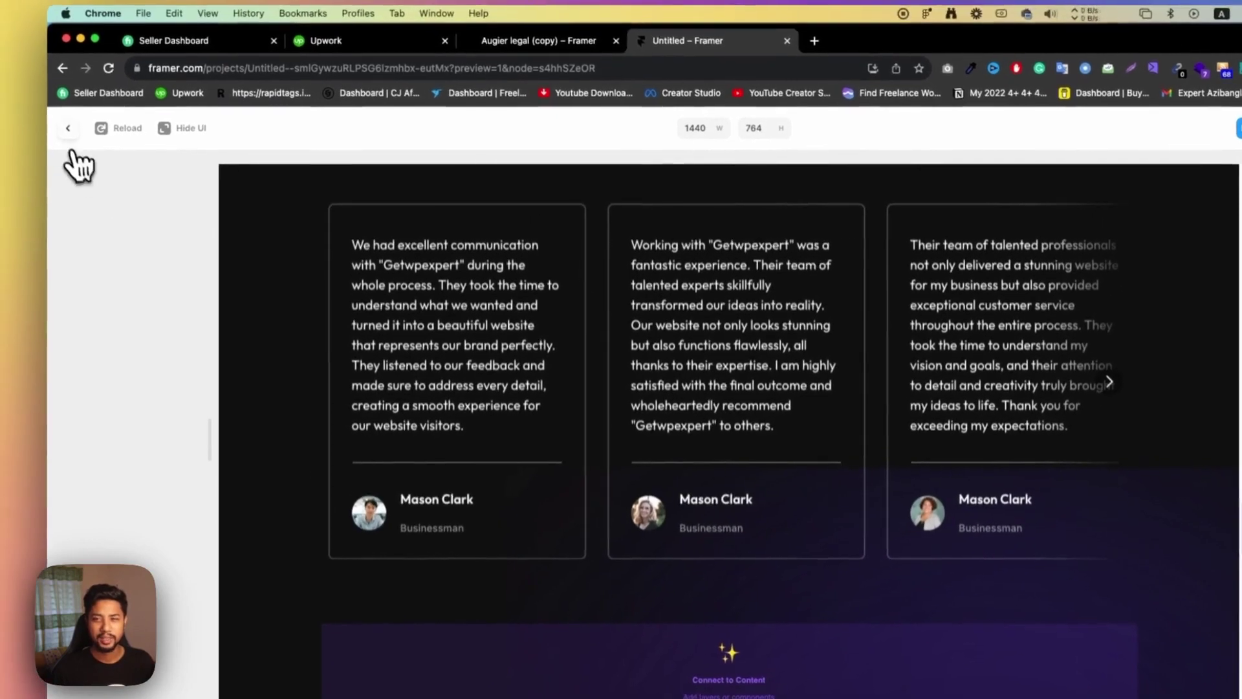
{"action": "left_click", "coordinate": [68, 128]}
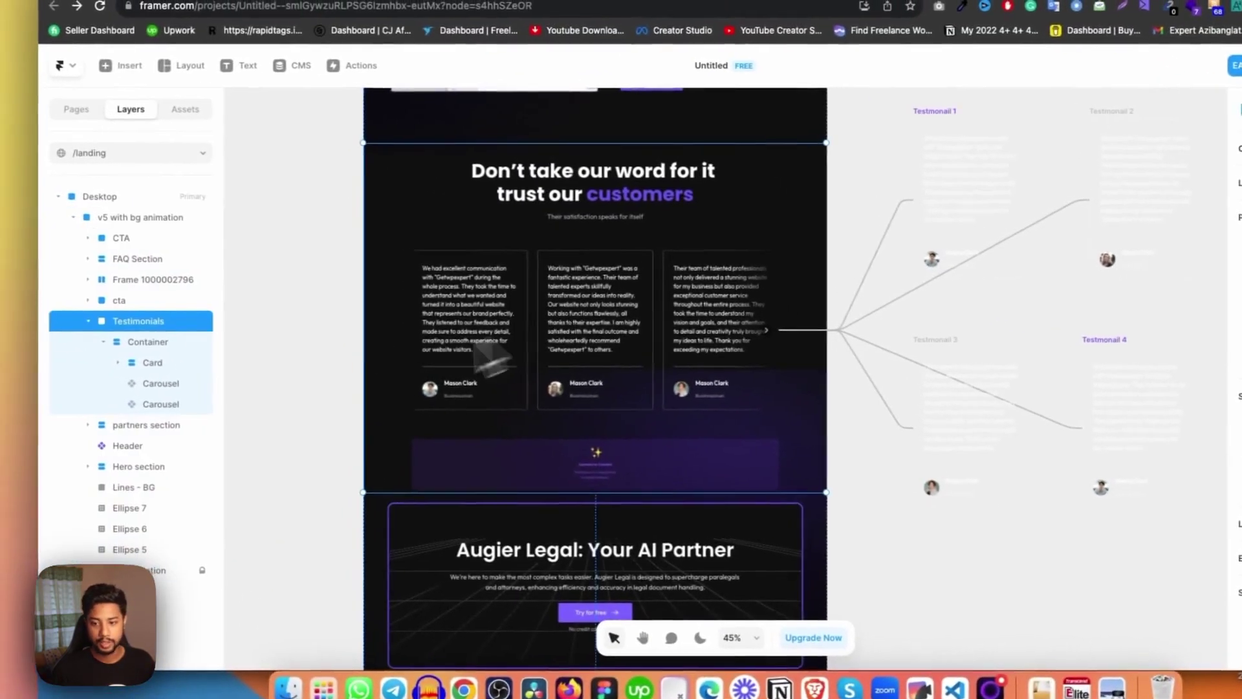
- Briefly turn on edge fading for the testimonial carousel, then switch it back off
{"action": "left_click", "coordinate": [159, 384]}
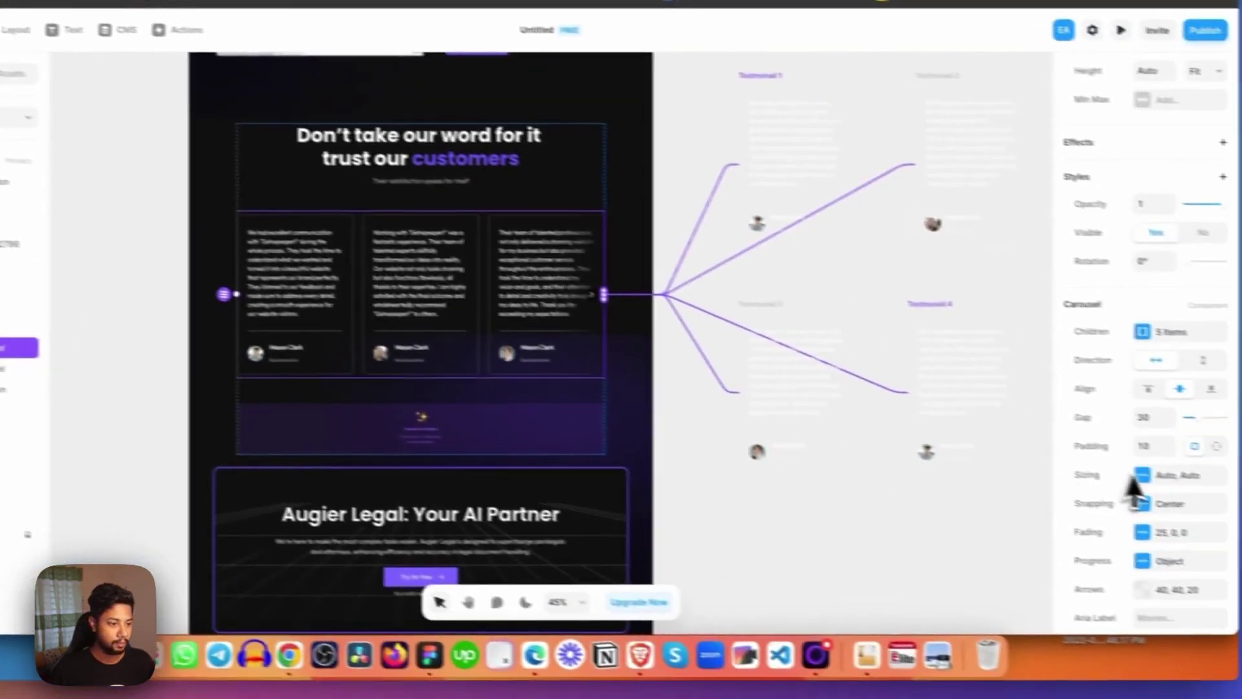
{"action": "scroll", "coordinate": [1133, 491], "scroll_direction": "down", "scroll_amount": 2}
{"action": "left_click", "coordinate": [1142, 531]}
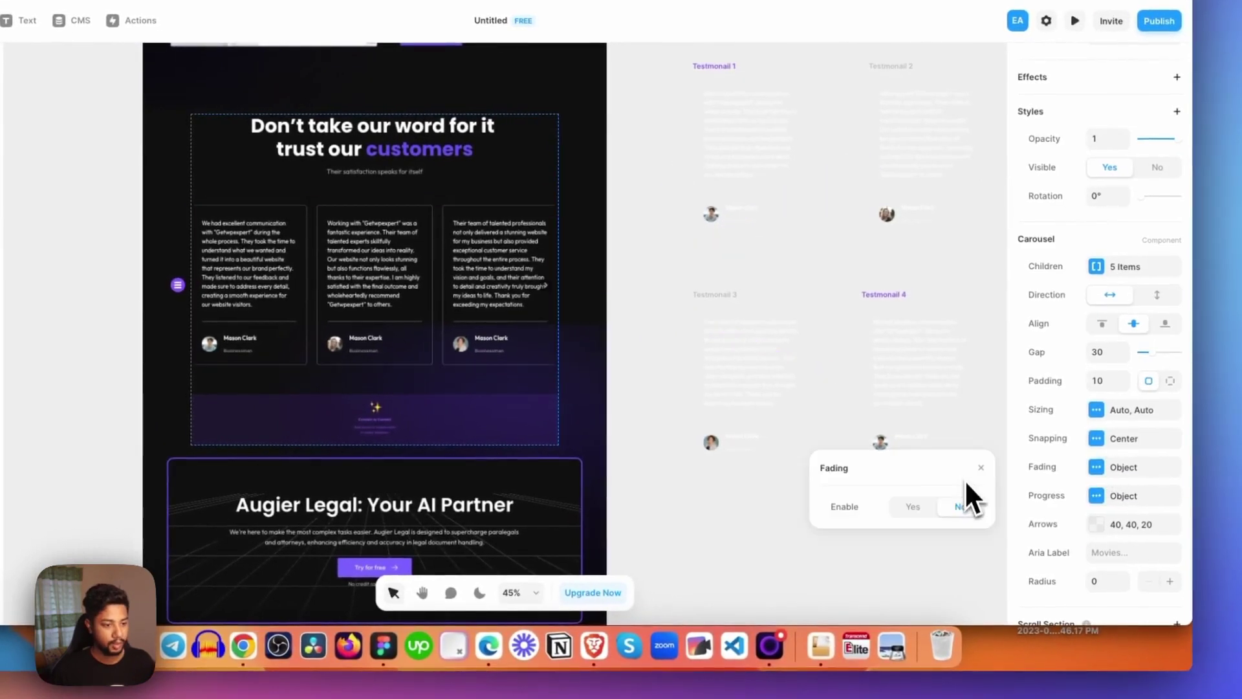
{"action": "left_click", "coordinate": [914, 507]}
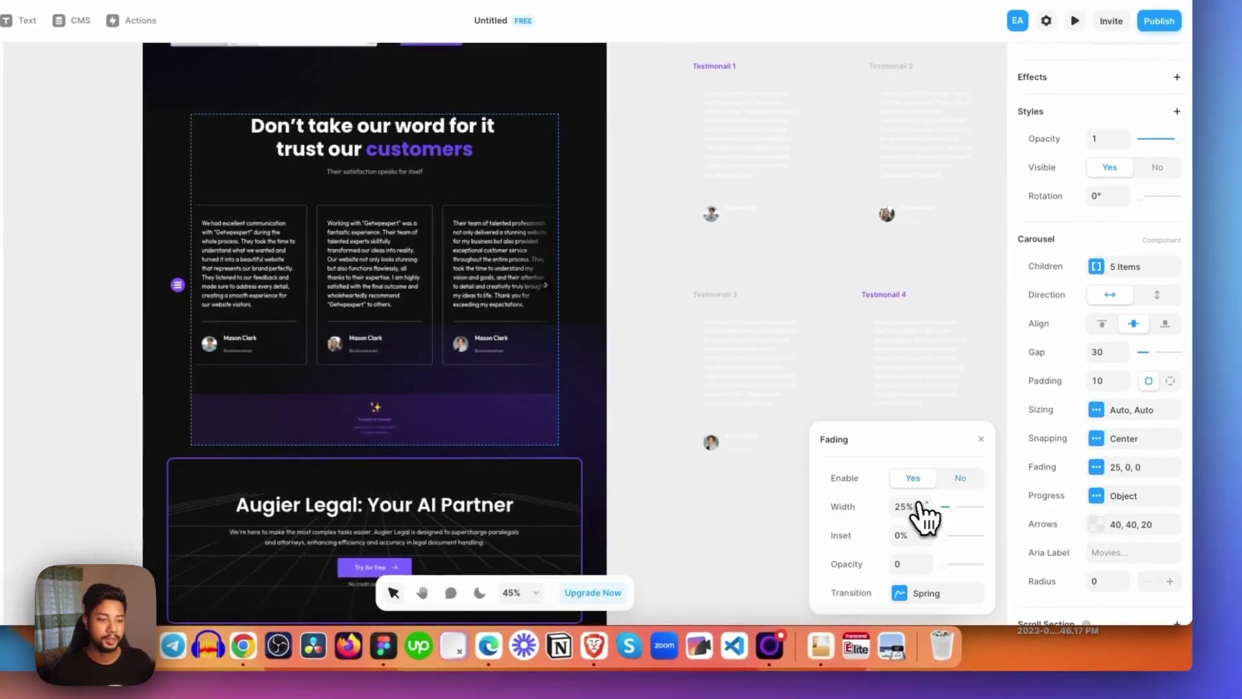
{"action": "left_click", "coordinate": [962, 479]}
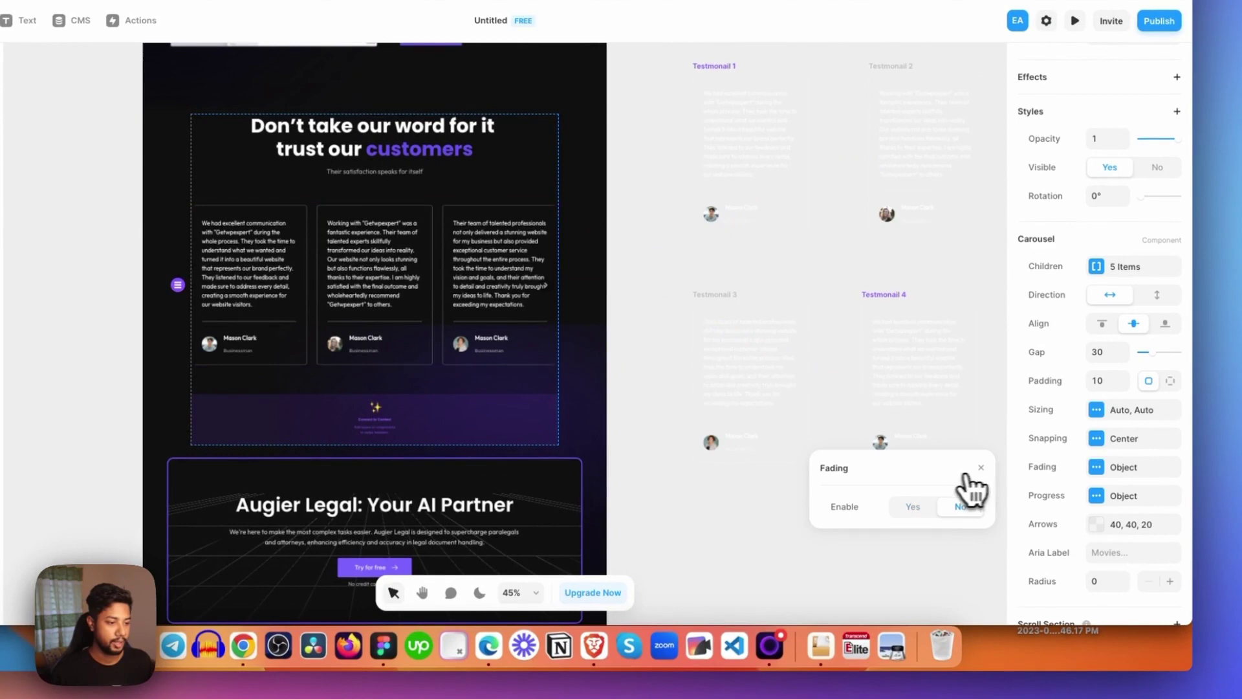
- Turn on dot progress indicators for the testimonial carousel with a dot inset of 0
{"action": "left_click", "coordinate": [1026, 492]}
{"action": "left_click", "coordinate": [1088, 500]}
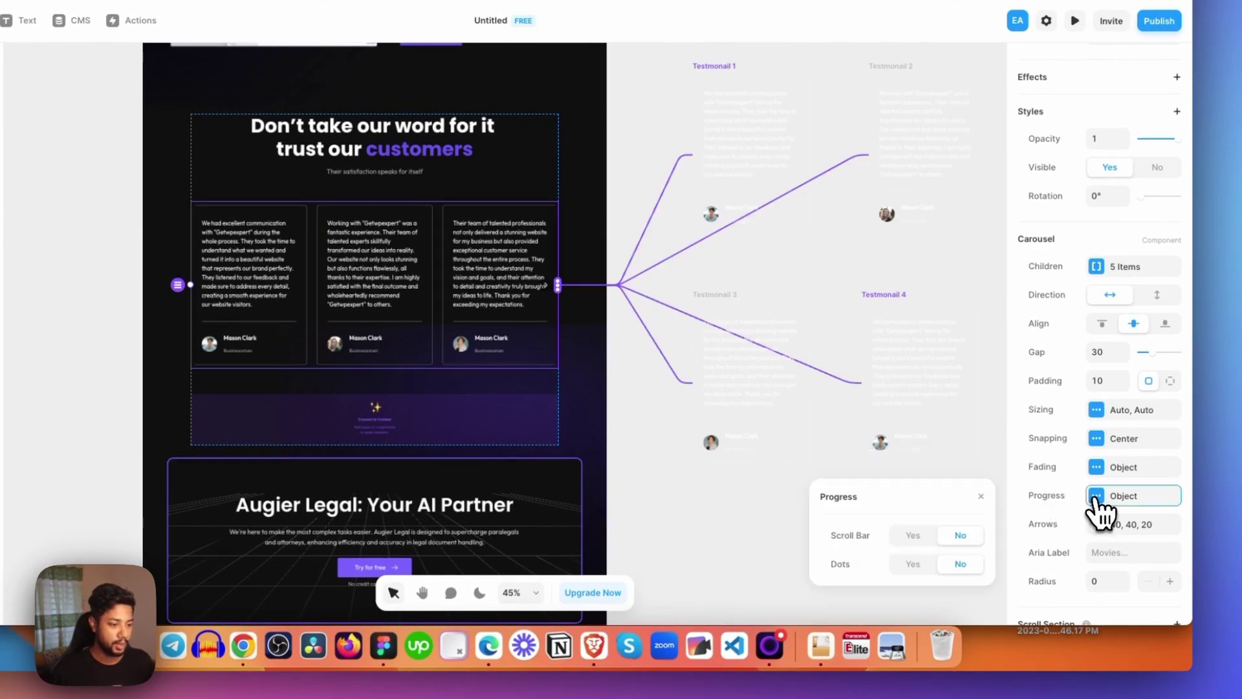
{"action": "left_click", "coordinate": [915, 564]}
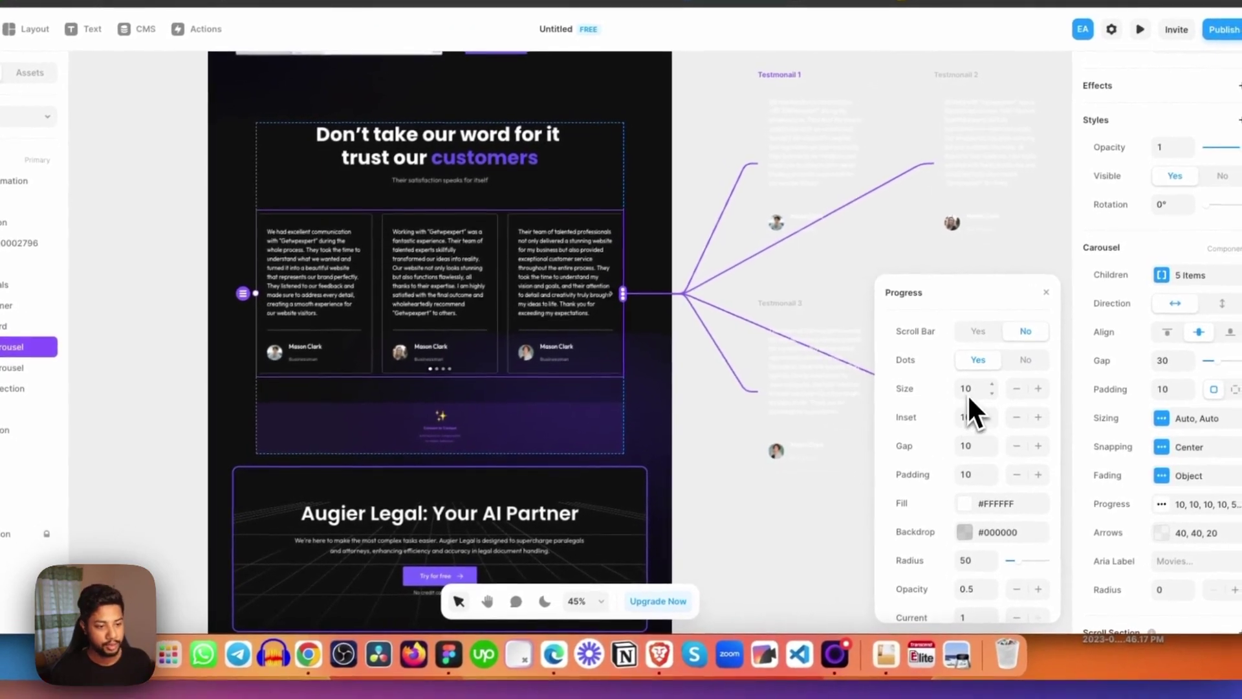
{"action": "left_click", "coordinate": [975, 427]}
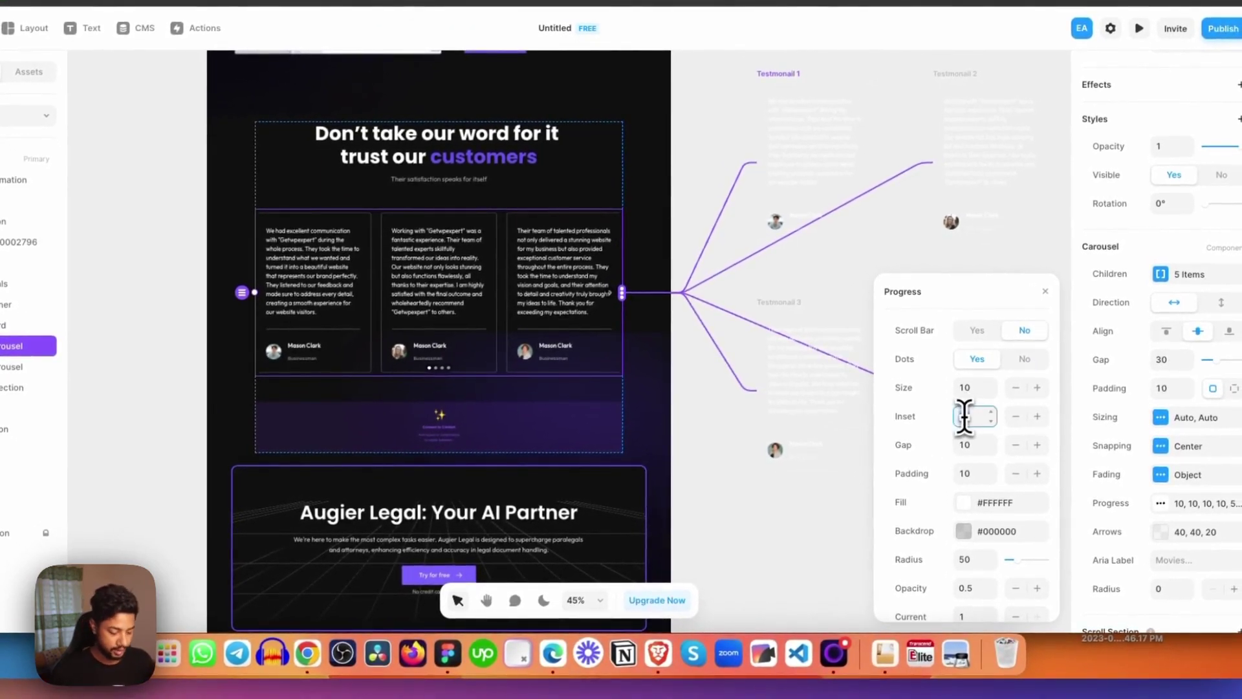
{"action": "type", "text": "0"}
{"action": "key", "text": "Return"}
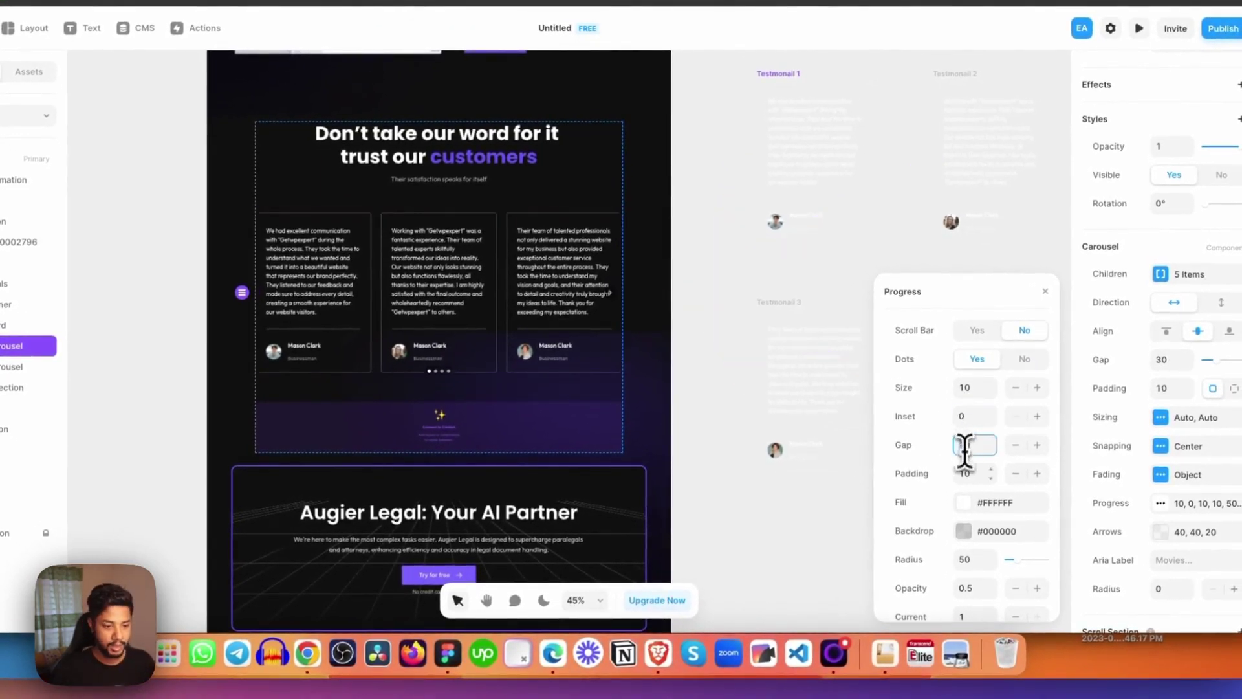
{"action": "left_click", "coordinate": [852, 466]}
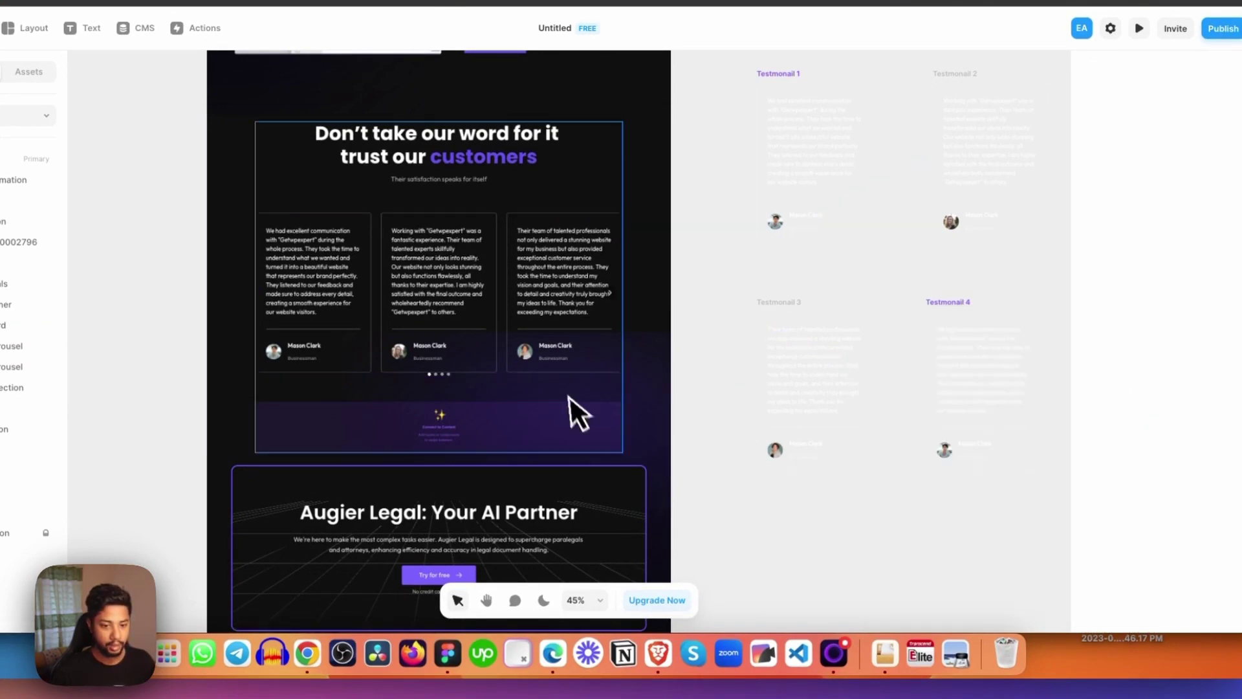
- Try a scroll bar as the carousel's progress indicator, then drop it to keep the dots
{"action": "left_click", "coordinate": [452, 359]}
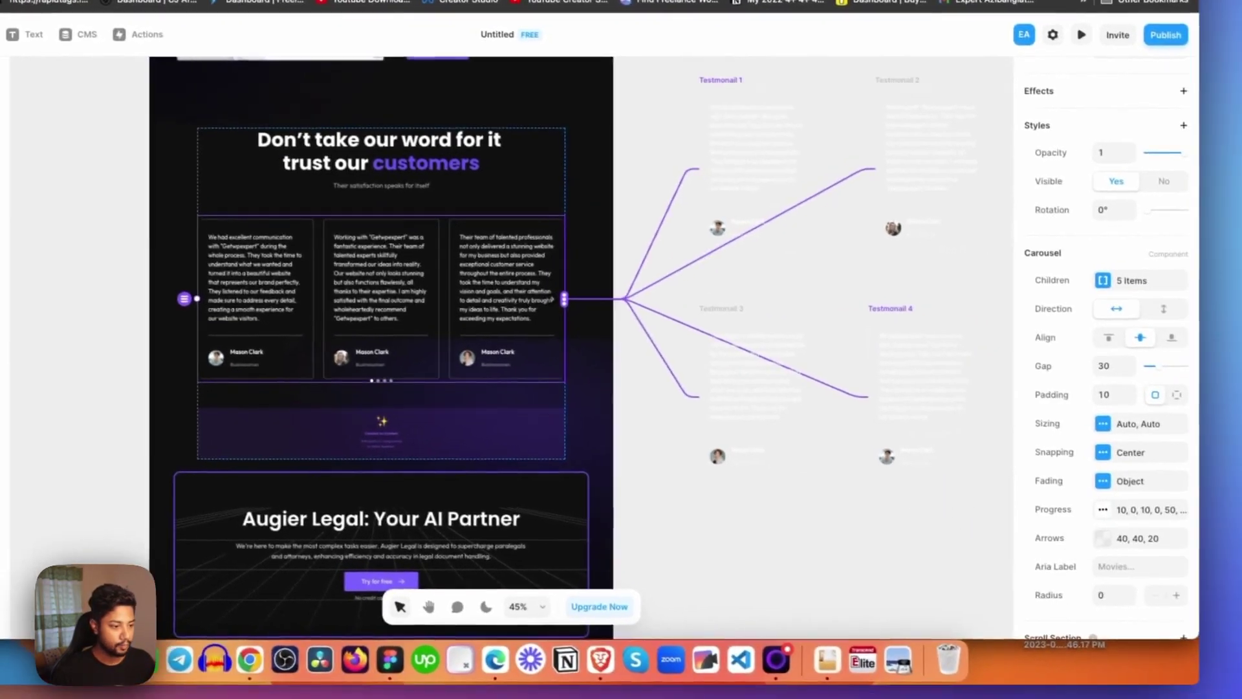
{"action": "left_click", "coordinate": [1098, 508]}
{"action": "scroll", "coordinate": [953, 554], "scroll_direction": "down", "scroll_amount": 2}
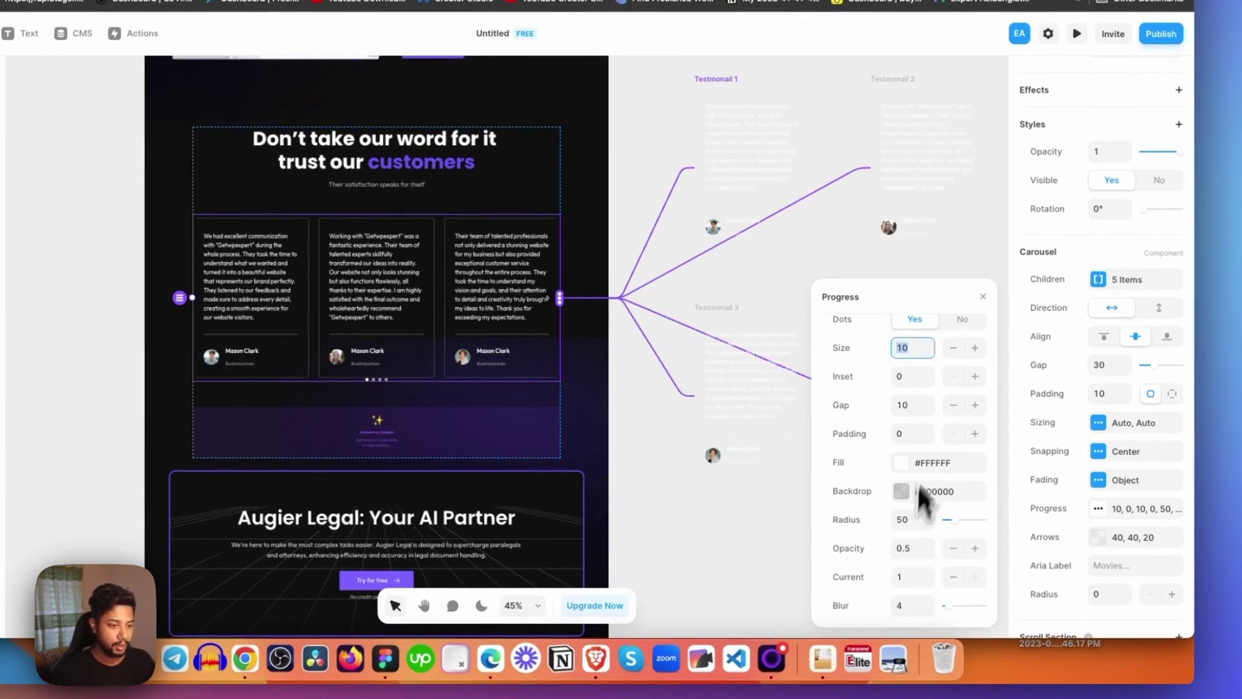
{"action": "scroll", "coordinate": [918, 495], "scroll_direction": "up", "scroll_amount": 2}
{"action": "left_click", "coordinate": [917, 338]}
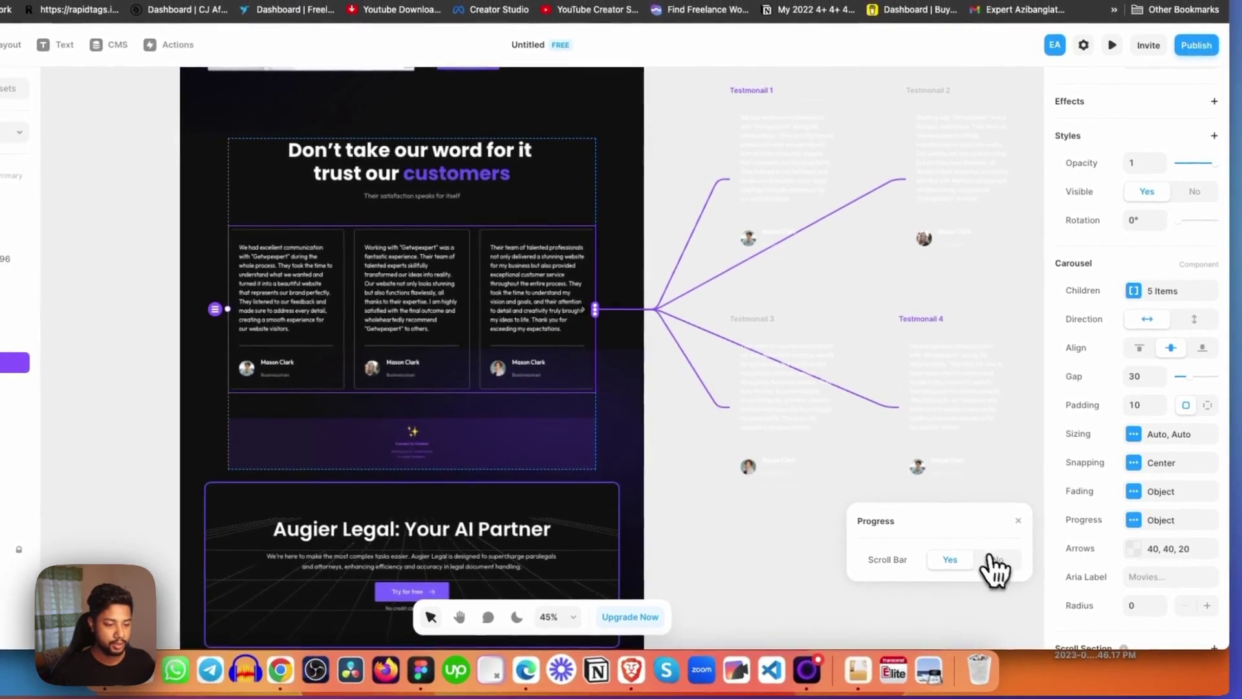
{"action": "left_click", "coordinate": [994, 558]}
{"action": "left_click", "coordinate": [961, 349]}
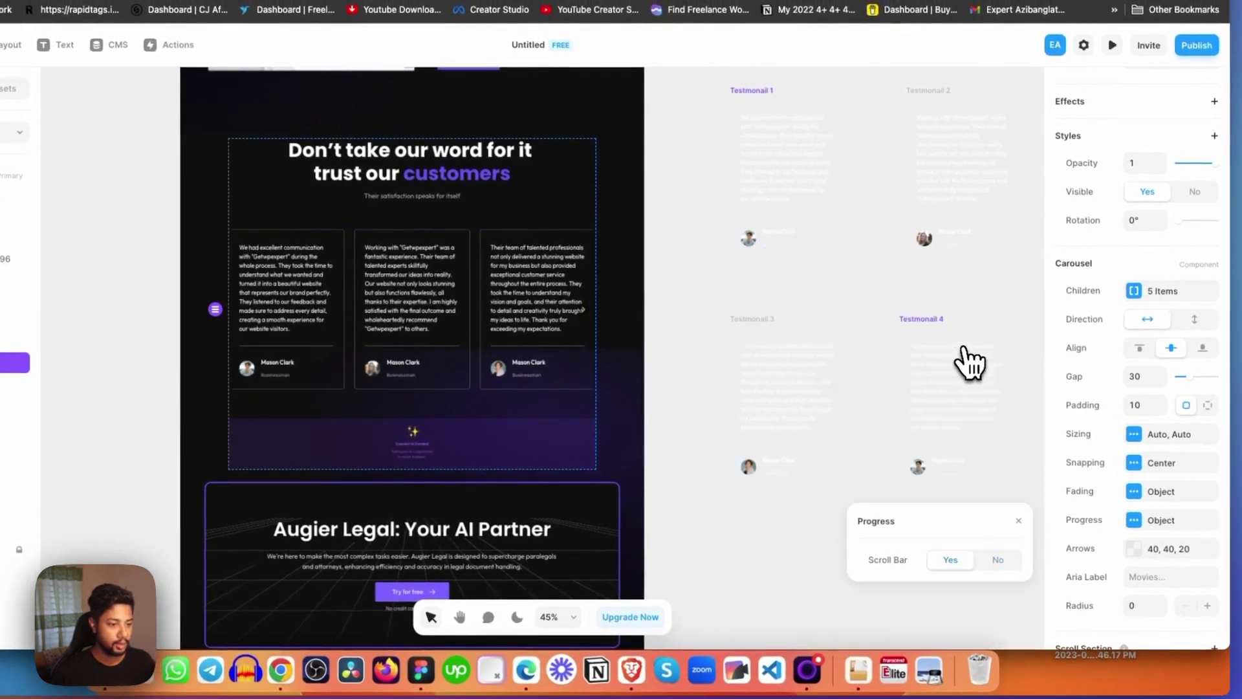
{"action": "left_click", "coordinate": [969, 362]}
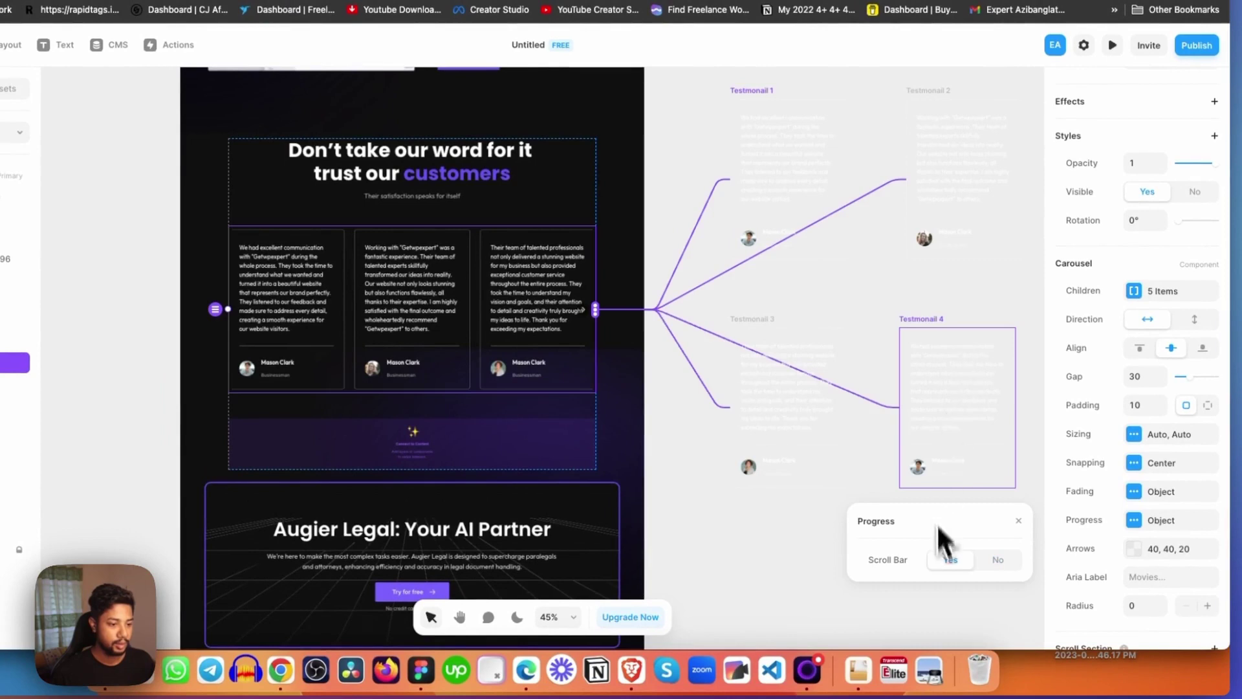
{"action": "left_click", "coordinate": [1009, 557]}
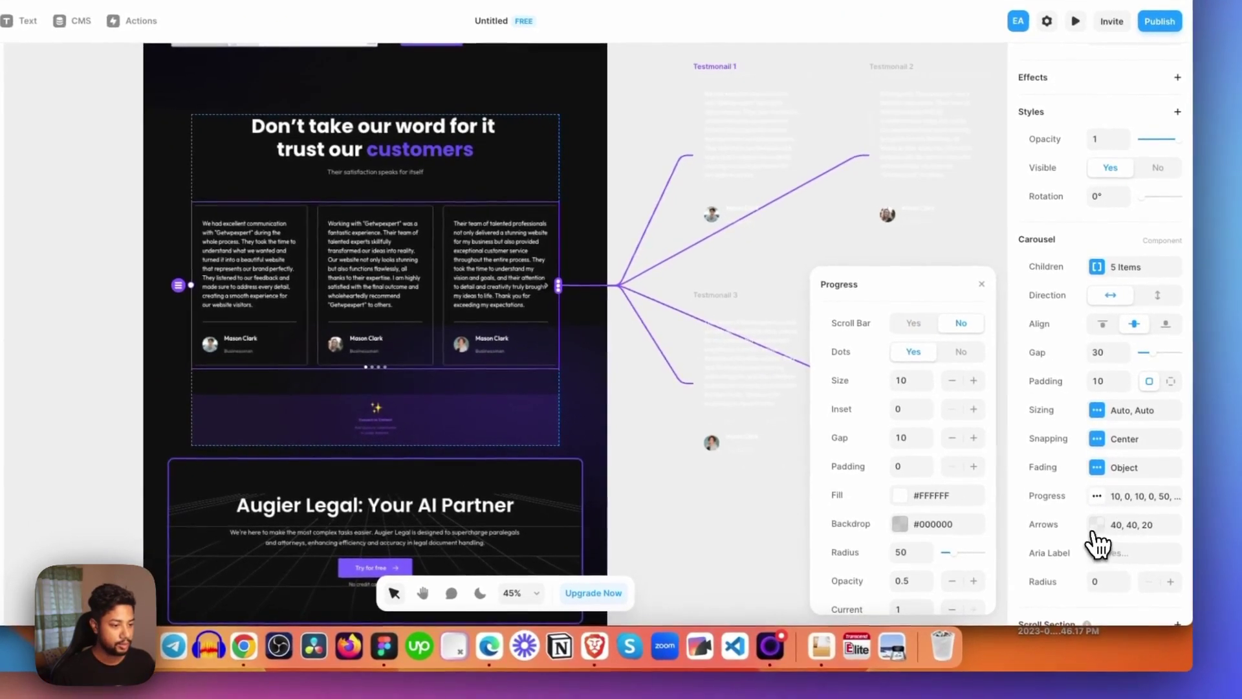
{"action": "left_click", "coordinate": [1132, 550]}
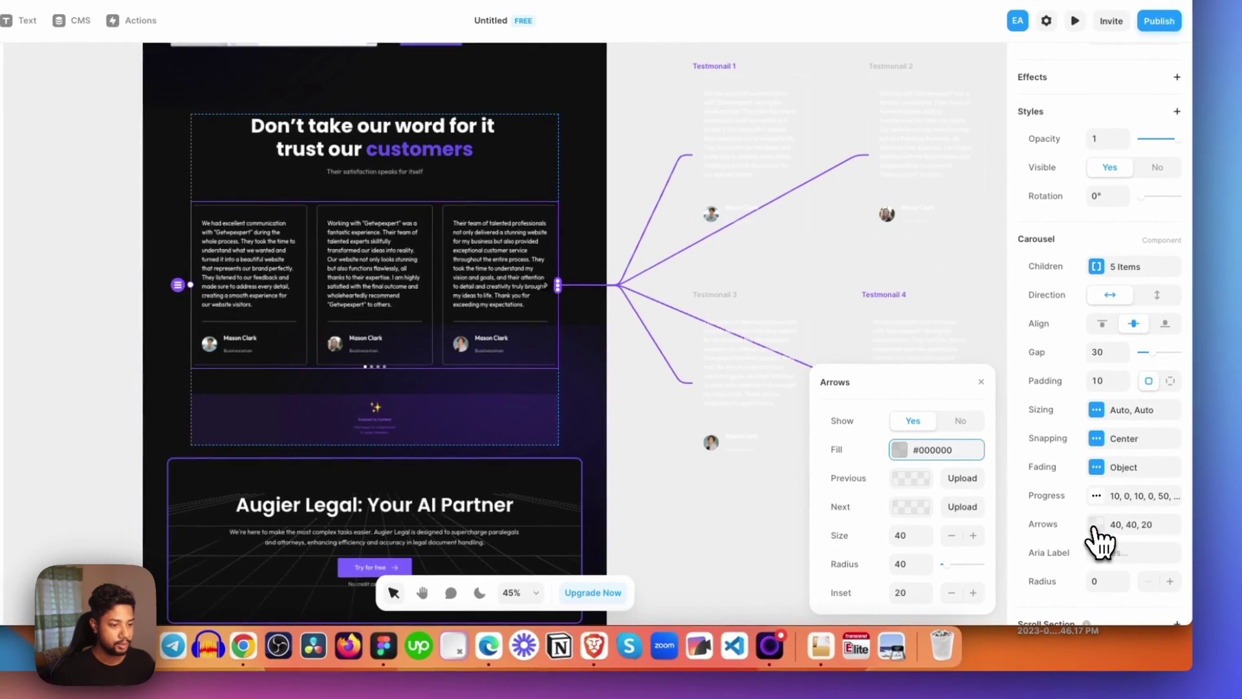
- Toggle the carousel's navigation arrows off and back on, and set their size to 50
{"action": "left_click", "coordinate": [957, 422]}
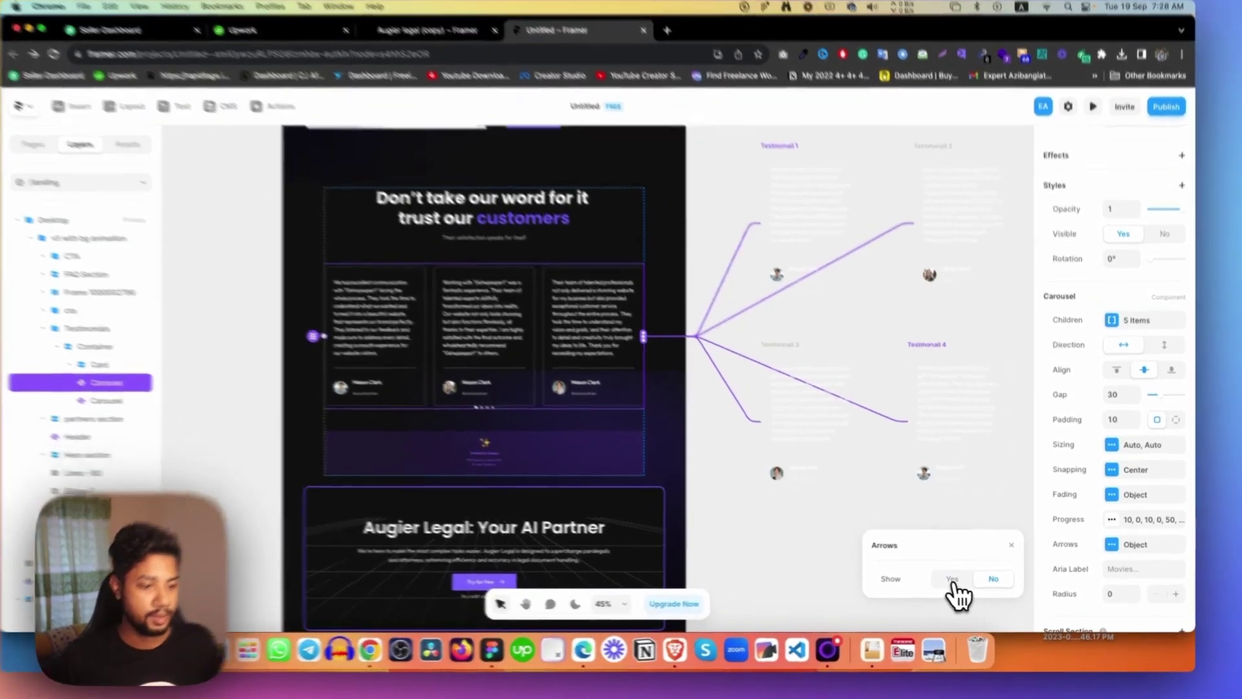
{"action": "left_click", "coordinate": [960, 586]}
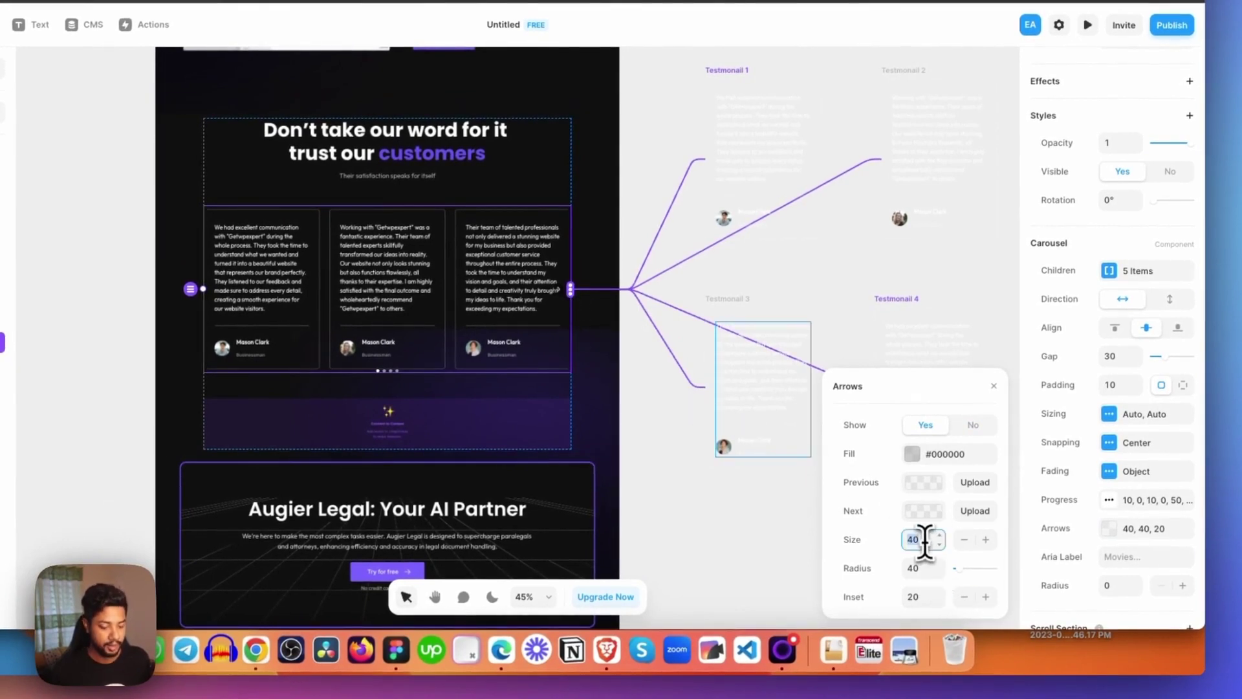
{"action": "type", "text": "0"}
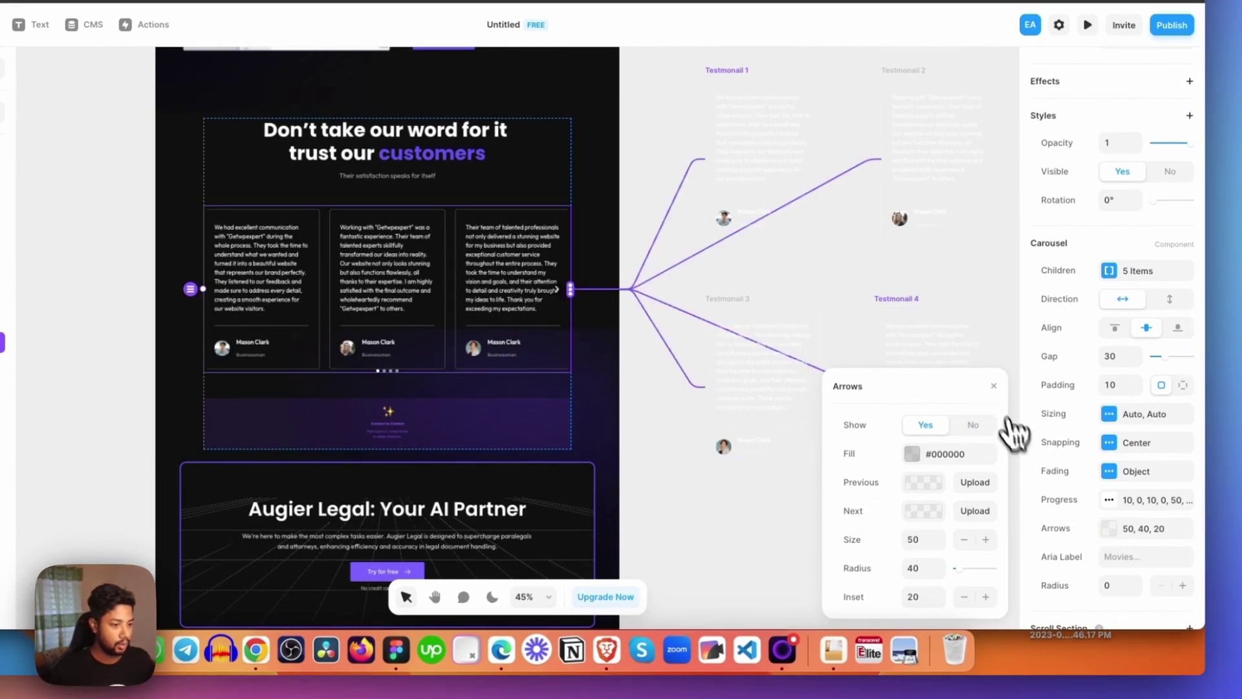
{"action": "left_click", "coordinate": [1034, 460]}
{"action": "scroll", "coordinate": [1085, 555], "scroll_direction": "down", "scroll_amount": 2}
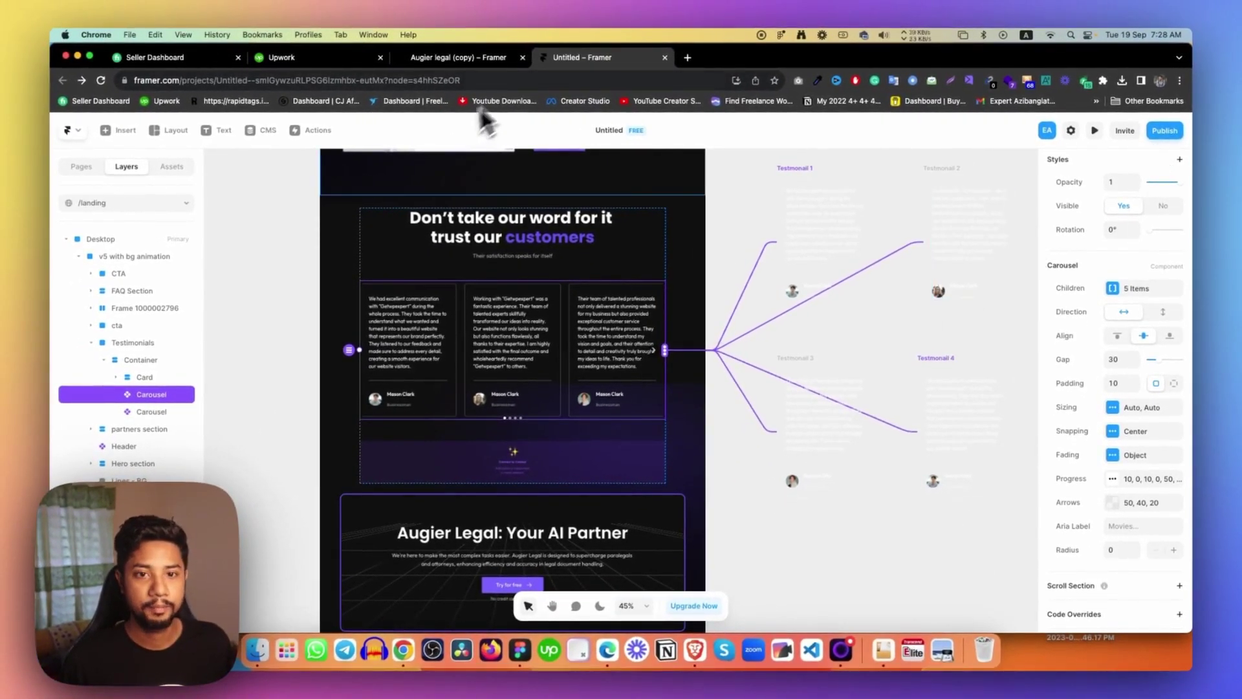
- Preview the page and step the testimonial carousel forward, back, and forward again
{"action": "key", "text": "super+p"}
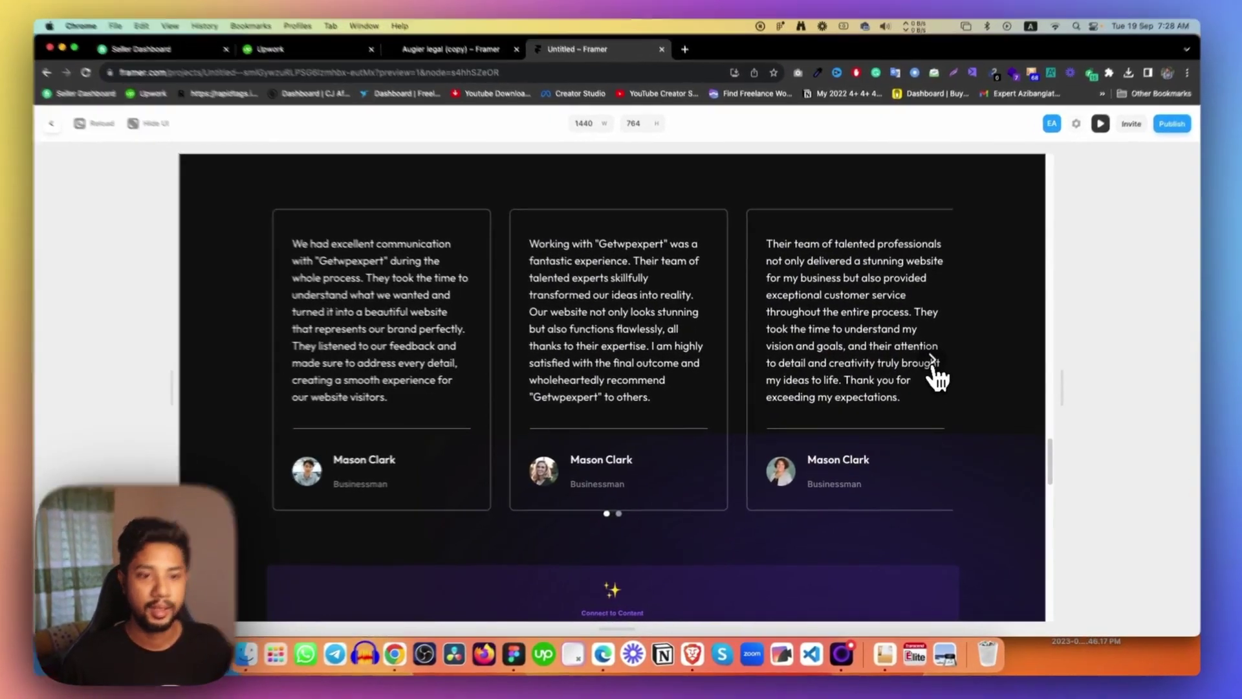
{"action": "left_click", "coordinate": [931, 367]}
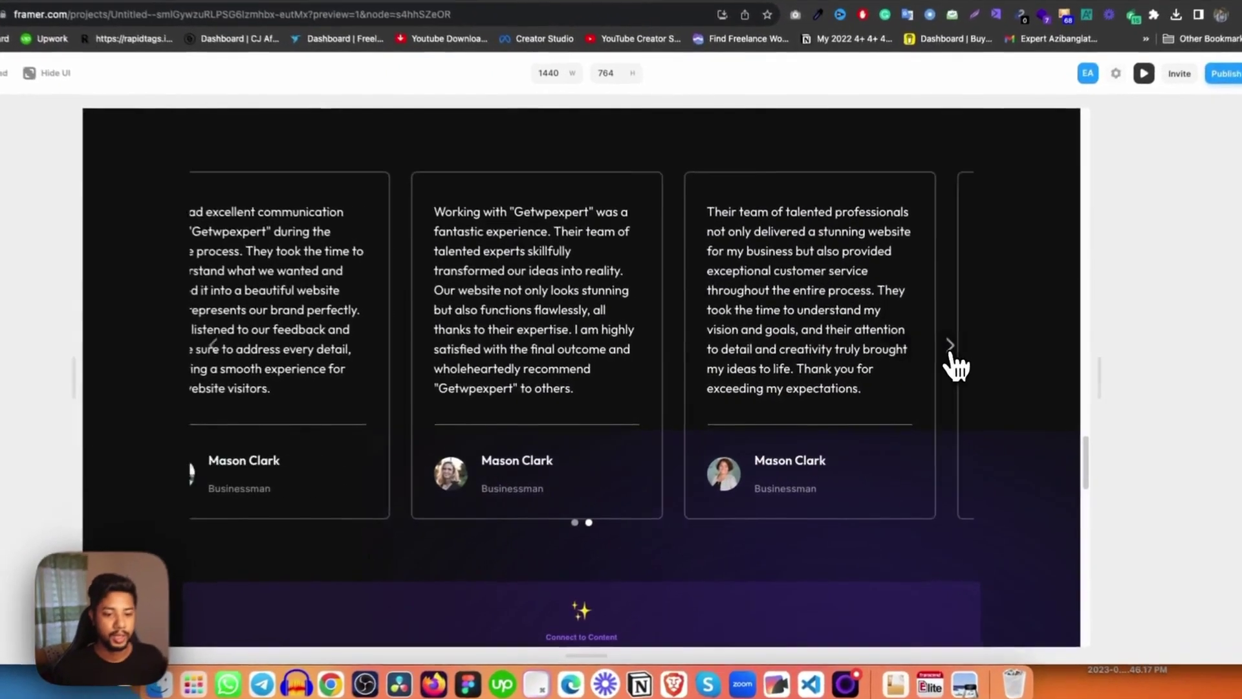
{"action": "left_click", "coordinate": [240, 343]}
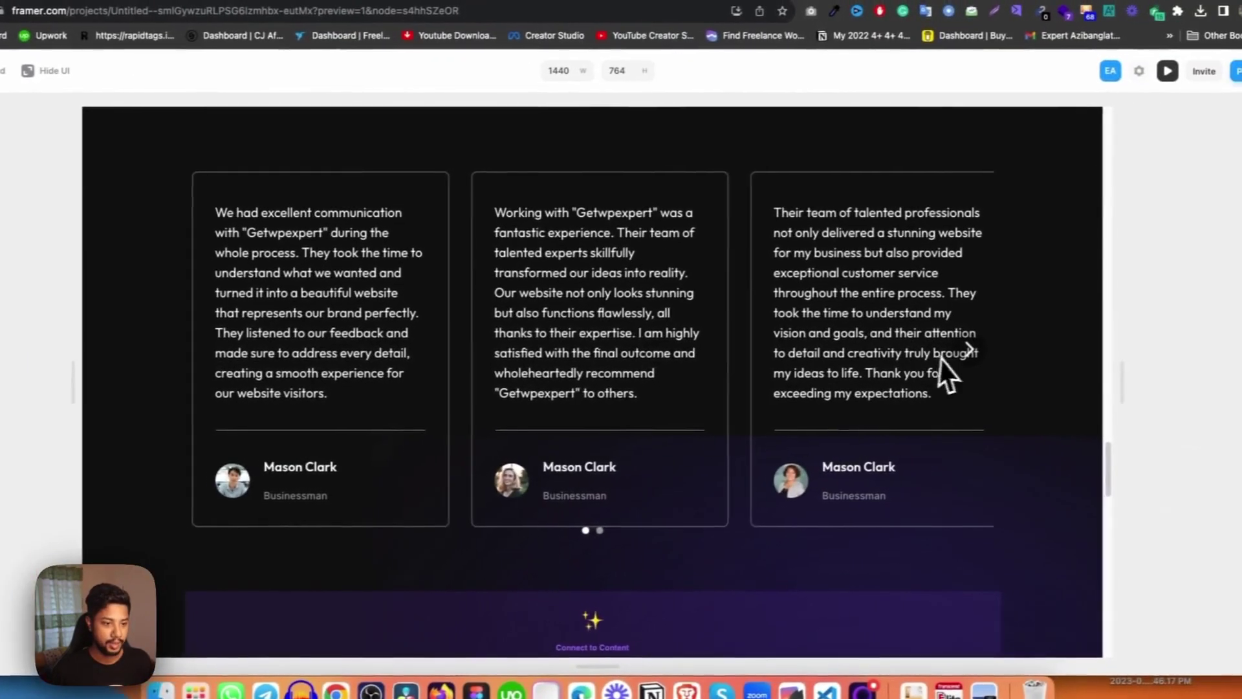
{"action": "left_click", "coordinate": [968, 350]}
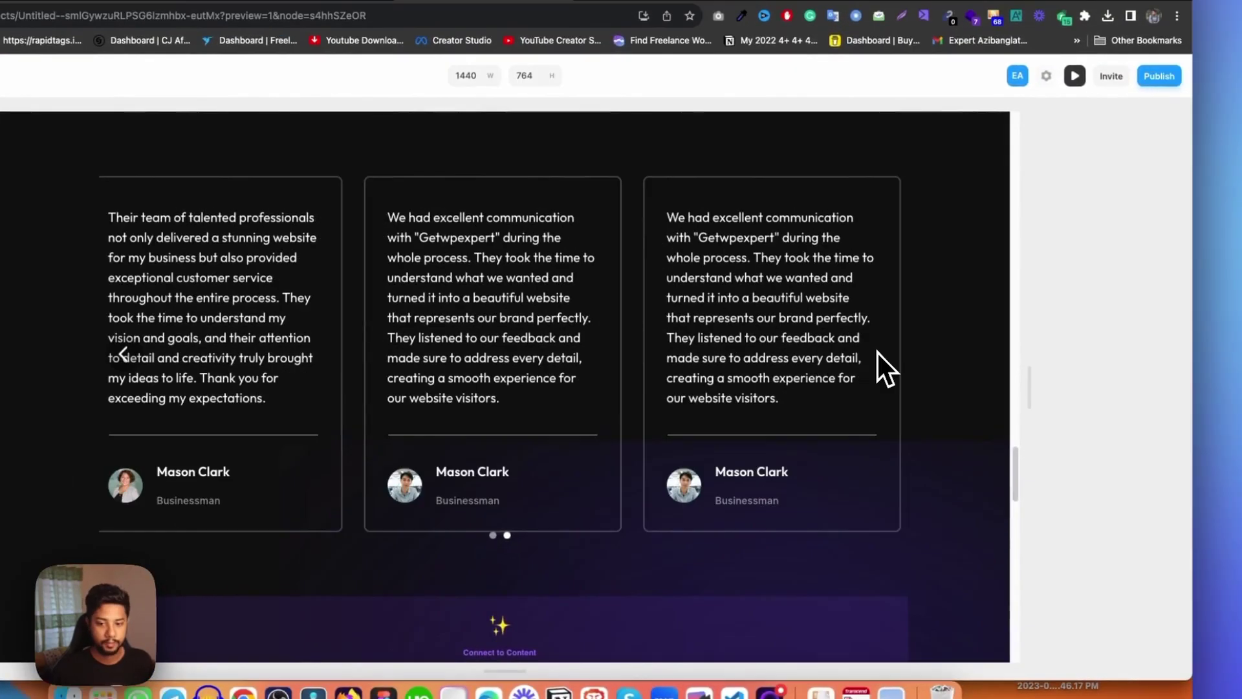